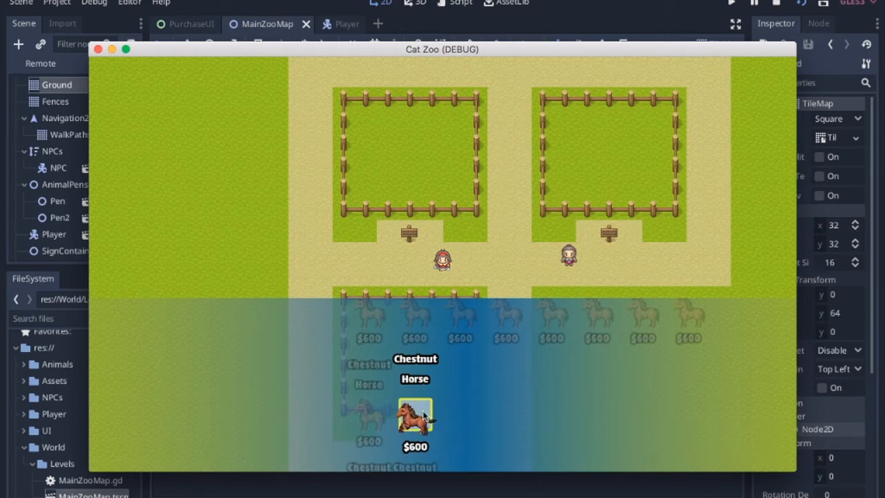
key(Right)
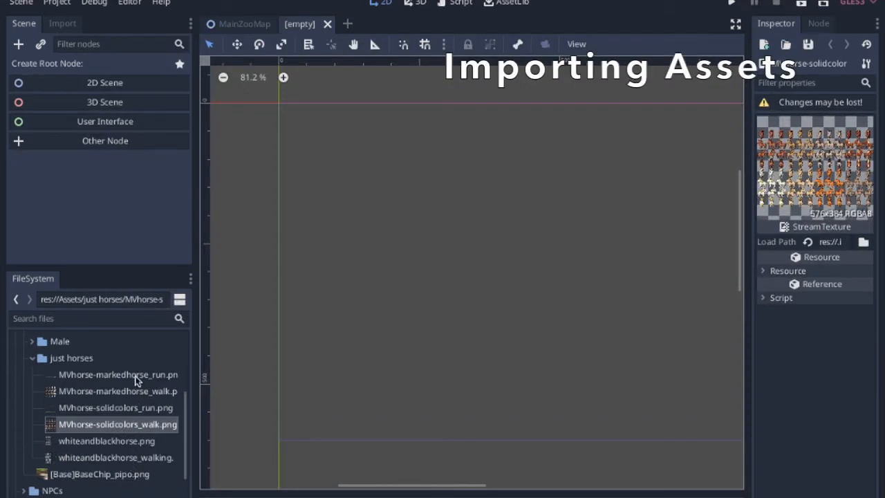
Reimport the six images in the just horses folder with Filter turned off, and make these settings the default for textures.
click(133, 377)
shift+click(144, 458)
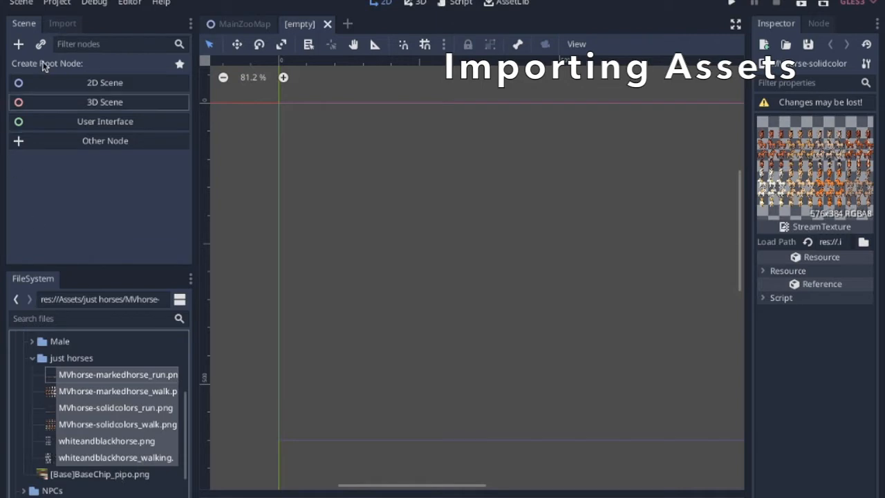
click(65, 24)
click(105, 235)
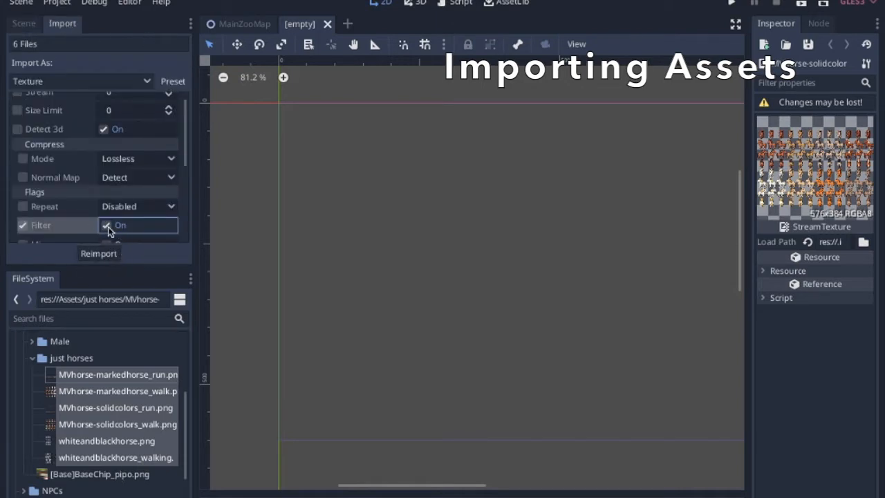
click(98, 253)
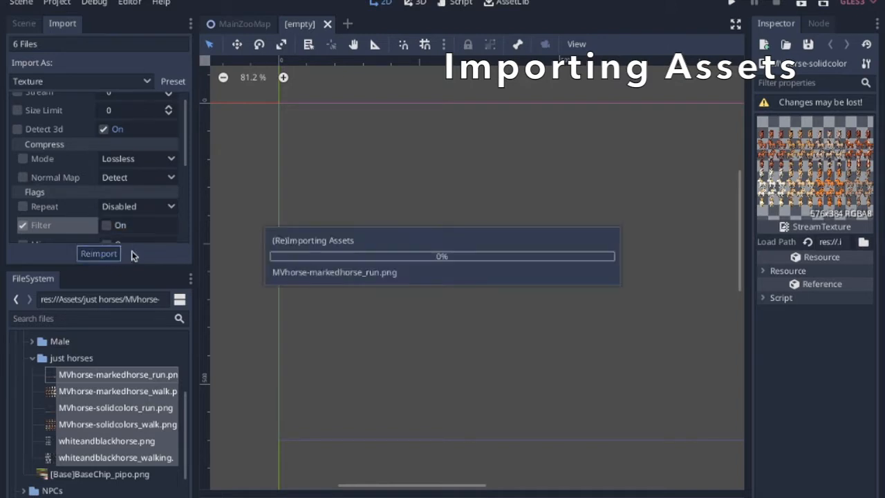
click(173, 81)
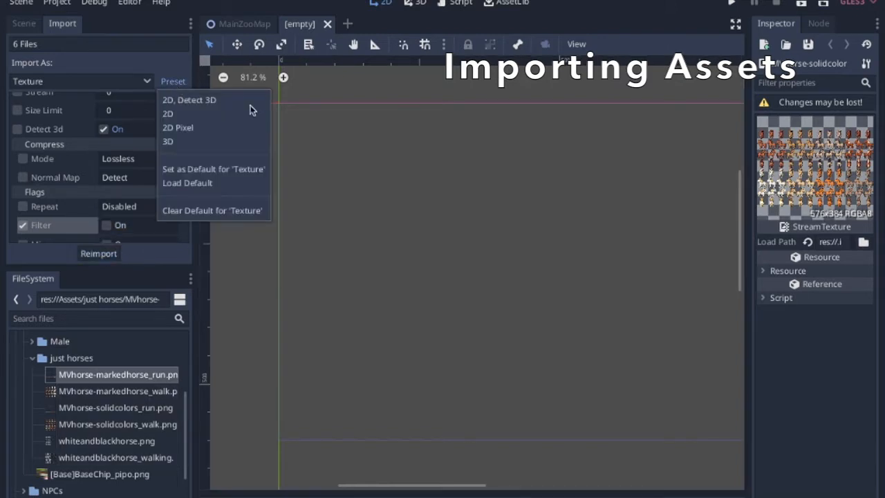
click(215, 171)
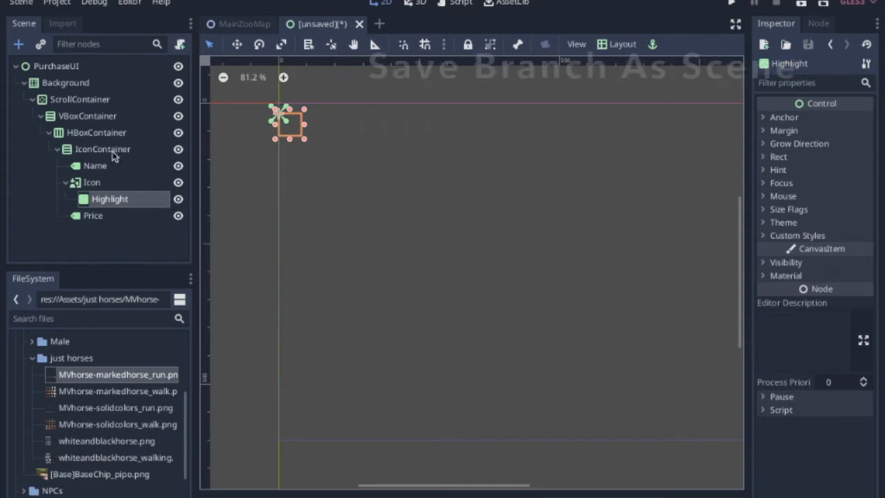
Save the IconContainer branch as the scene IconContainer.tscn in a new folder named UI.
click(107, 149)
right_click(107, 150)
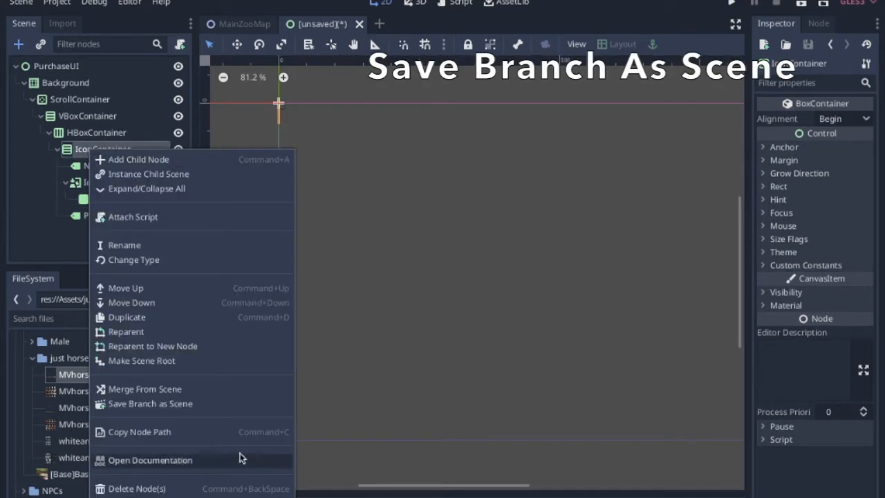
click(166, 408)
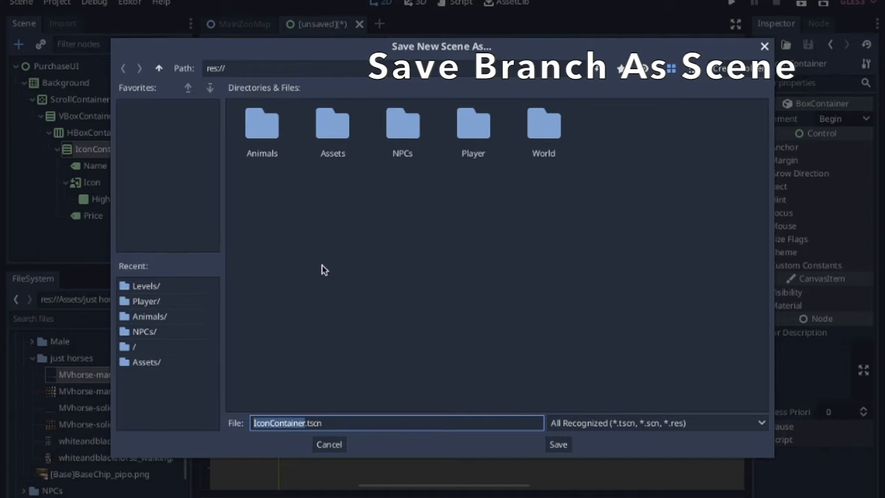
right_click(636, 163)
click(652, 174)
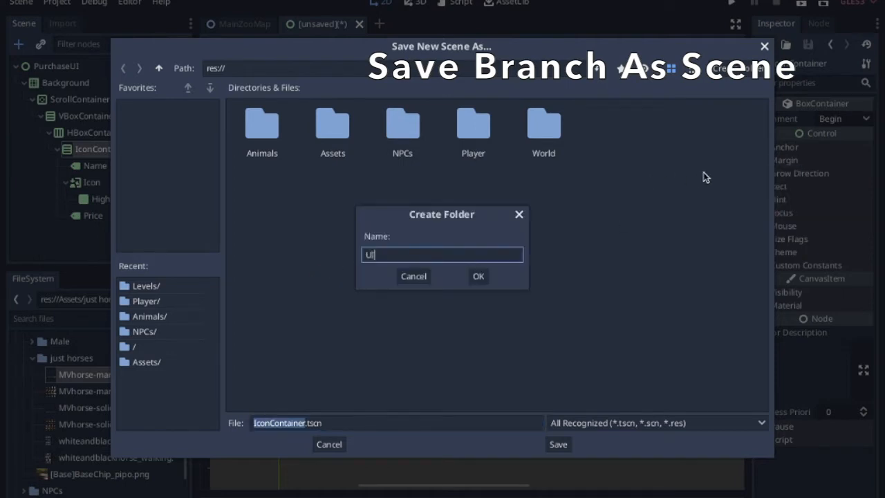
text(UI)
key(Return)
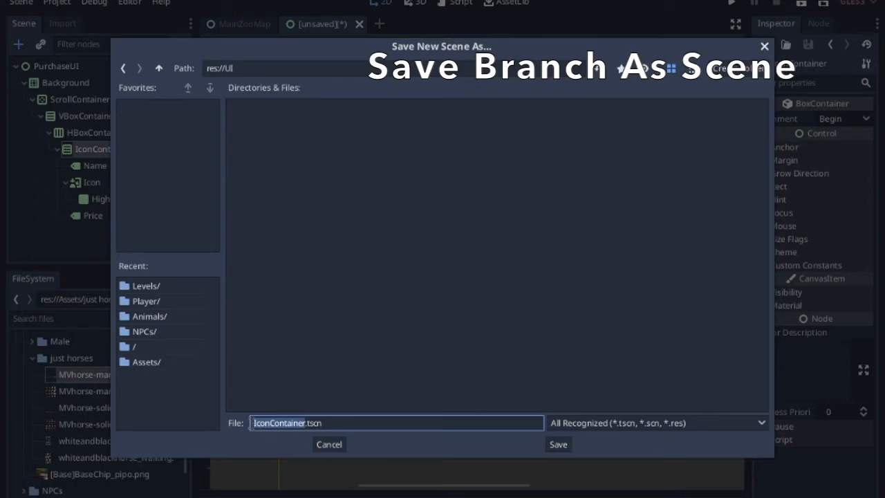
click(553, 444)
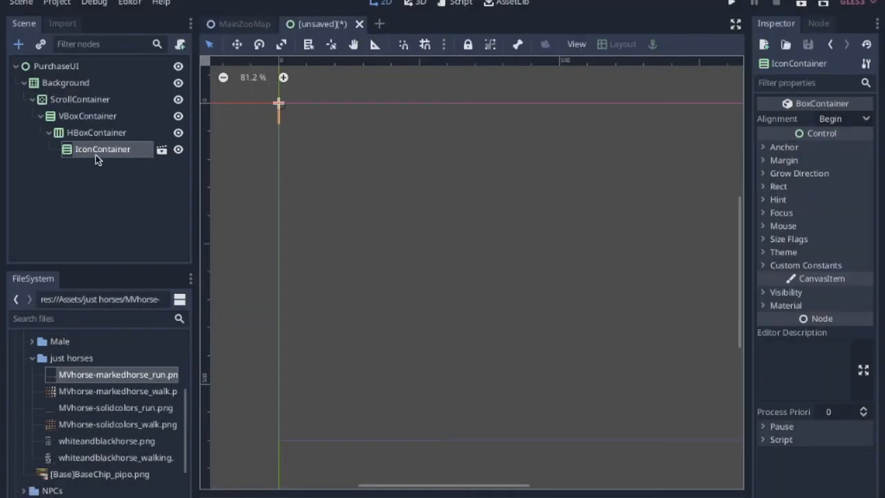
Open the IconContainer scene for editing and set the Name label's text to "Chestnut Horse" on two lines.
click(161, 149)
click(54, 82)
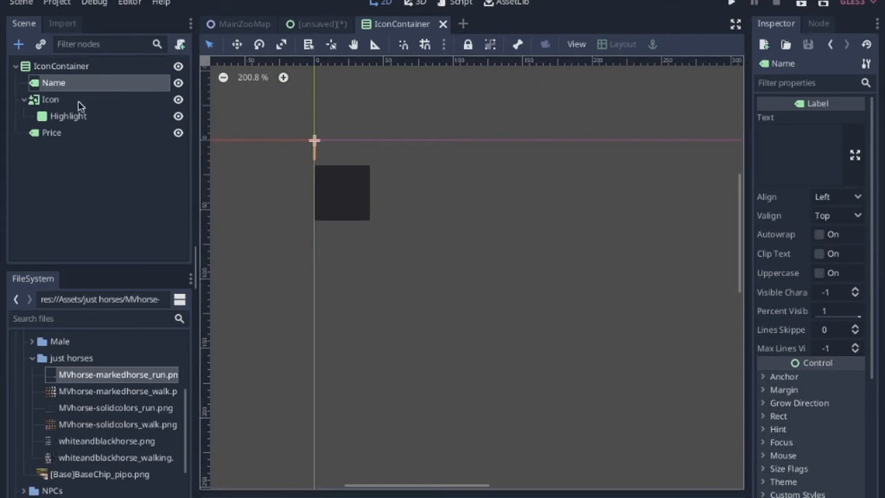
click(793, 154)
text(Chestnut)
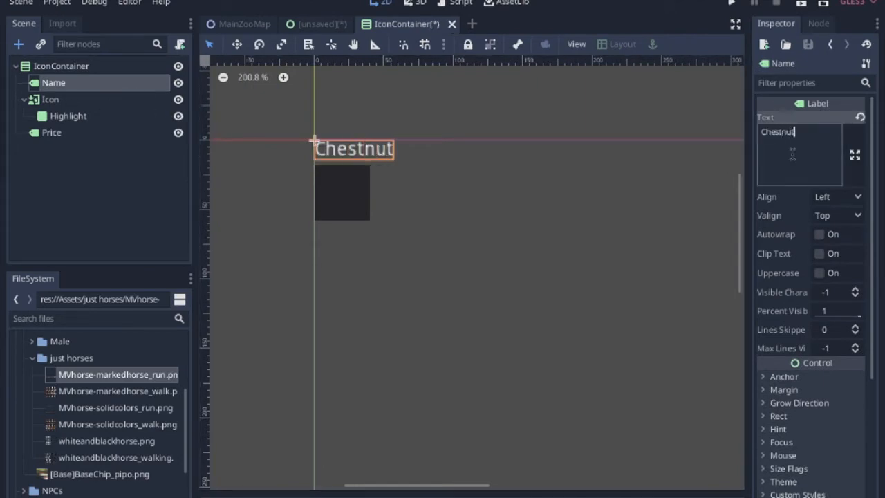
key(Return)
text(Horse)
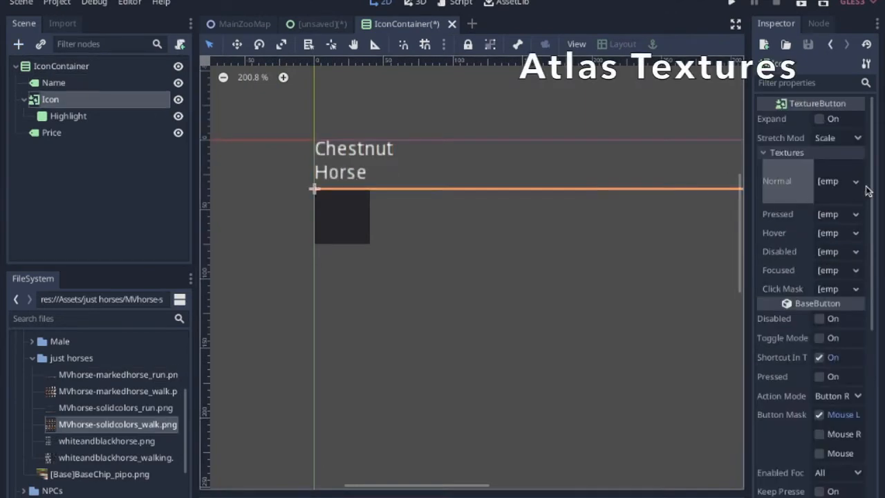
Give the Icon's Normal texture a new AtlasTexture that uses MVhorse-solidcolors_walk.png as its atlas.
click(862, 184)
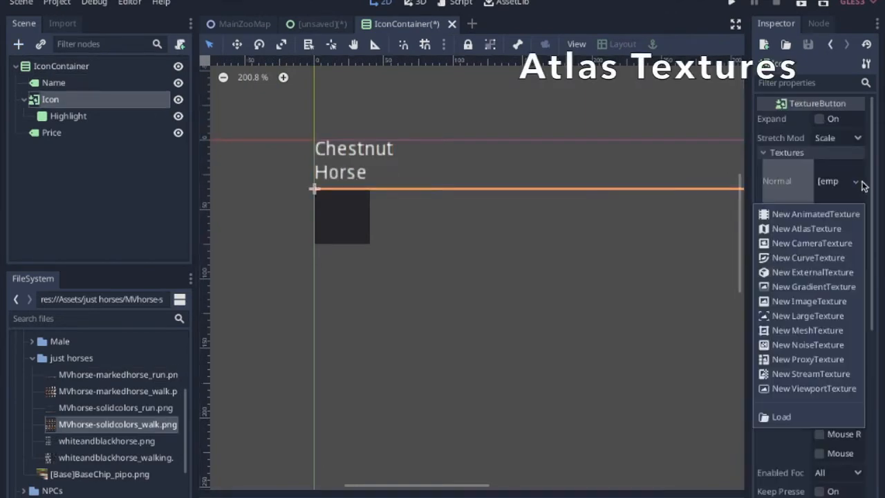
click(780, 229)
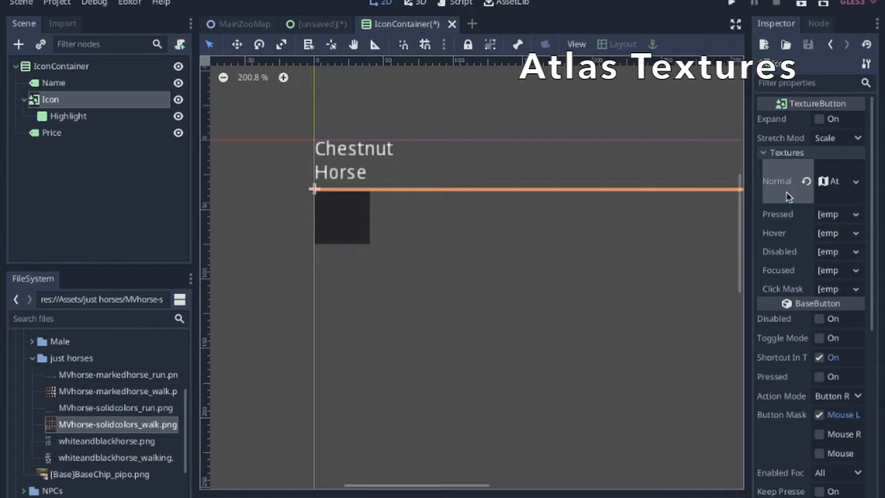
click(827, 181)
drag(833, 332, 826, 318)
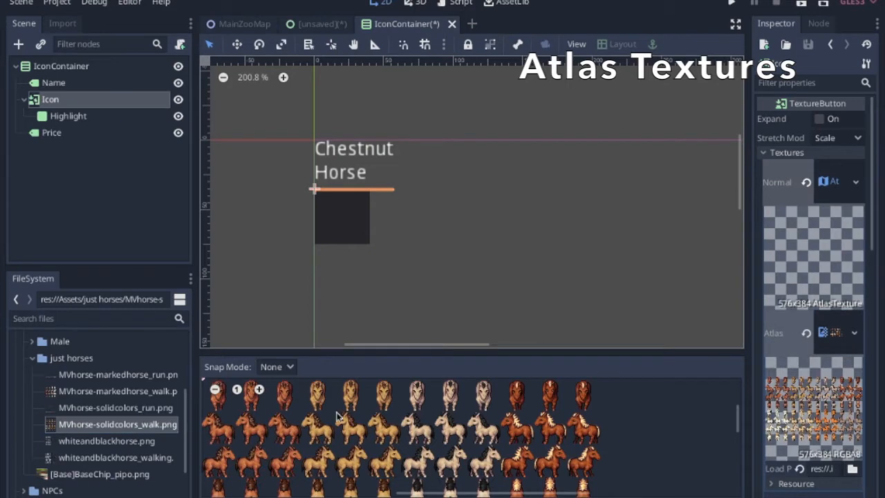
Using Grid Snap with a 48 x 48 px step, set the atlas region to the second left-facing chestnut horse.
drag(370, 353, 367, 193)
click(276, 208)
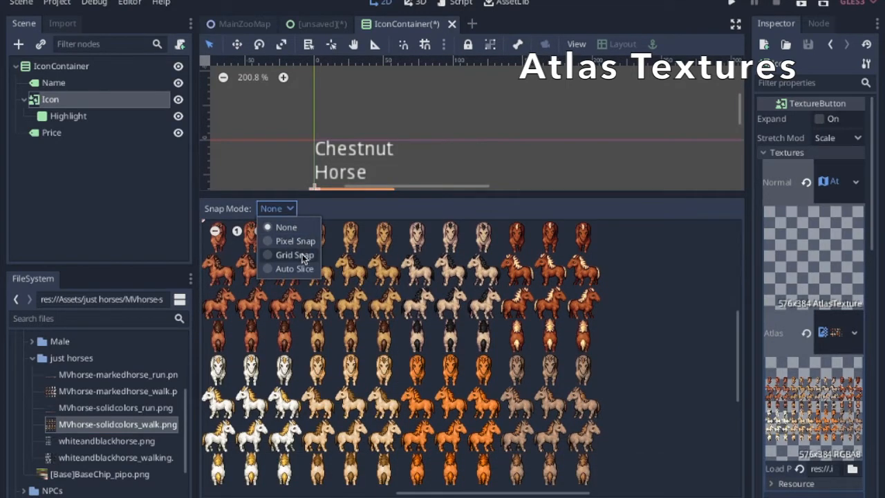
click(297, 254)
double_click(497, 209)
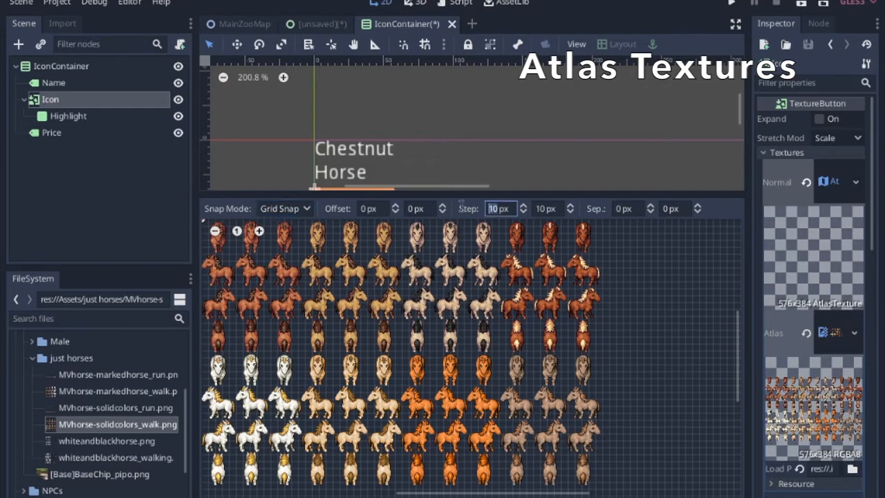
text(48)
key(Tab)
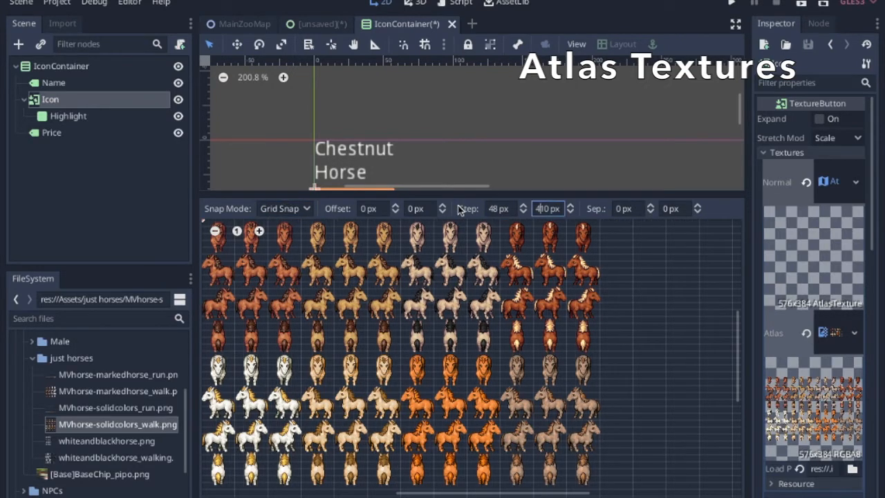
key(BackSpace)
key(BackSpace)
key(Return)
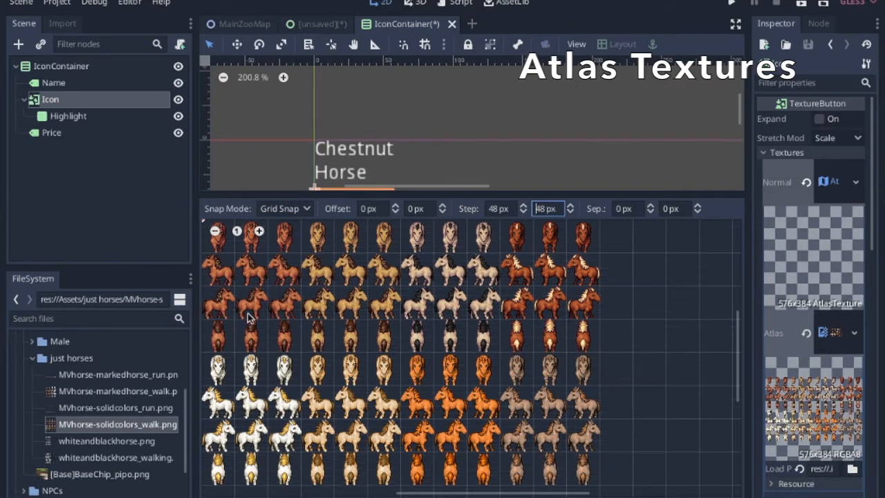
click(245, 269)
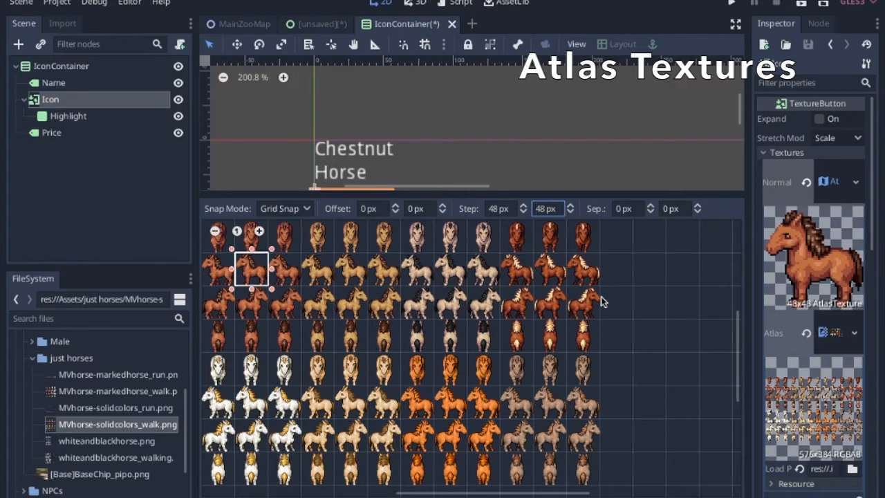
click(352, 187)
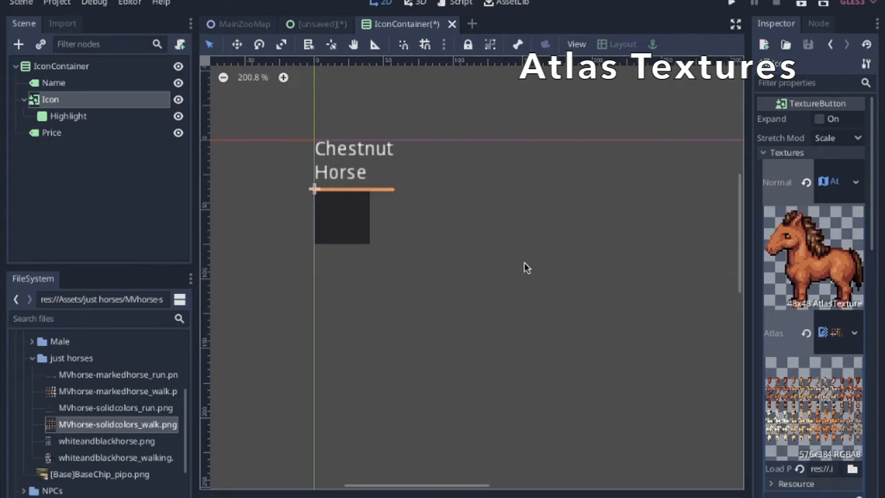
Set the Icon's minimum size to 48 by 48.
click(771, 156)
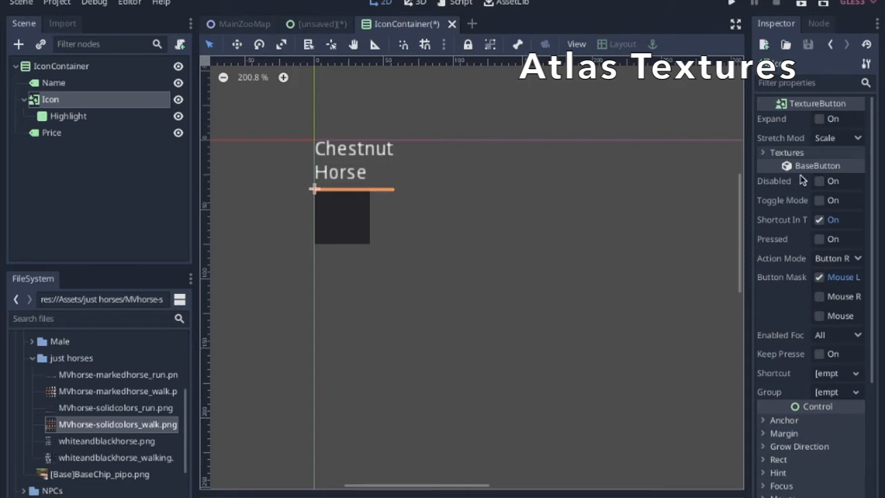
click(833, 420)
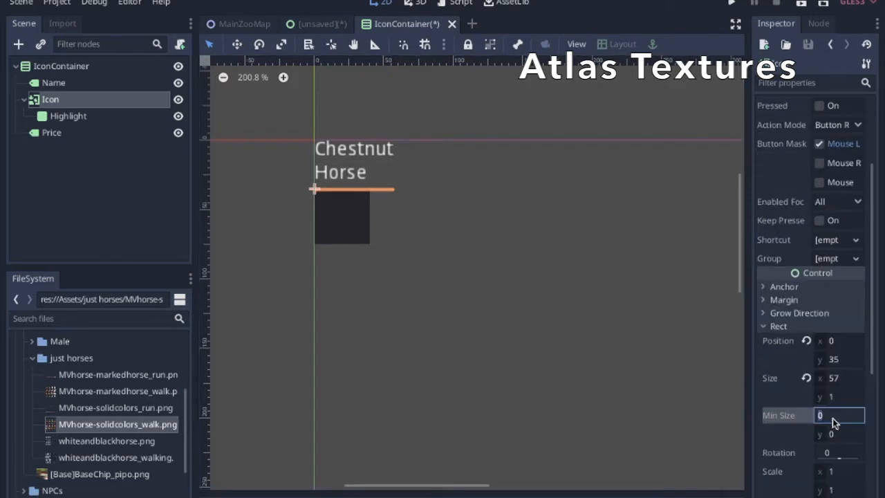
text(48)
key(Tab)
text(48)
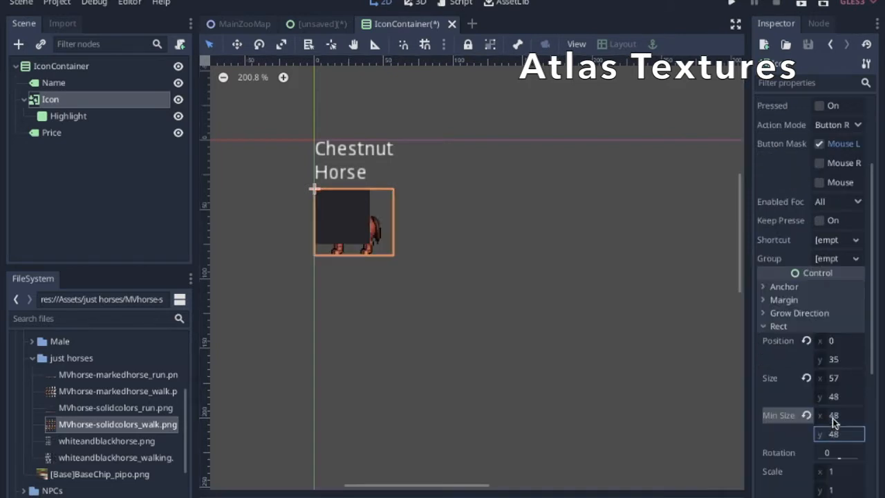
key(Return)
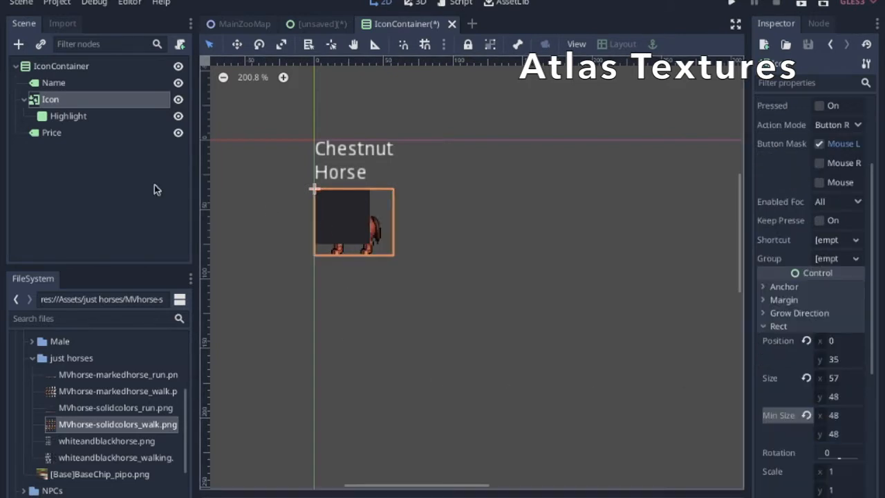
Make the Highlight panel show behind its parent, the Icon.
click(76, 117)
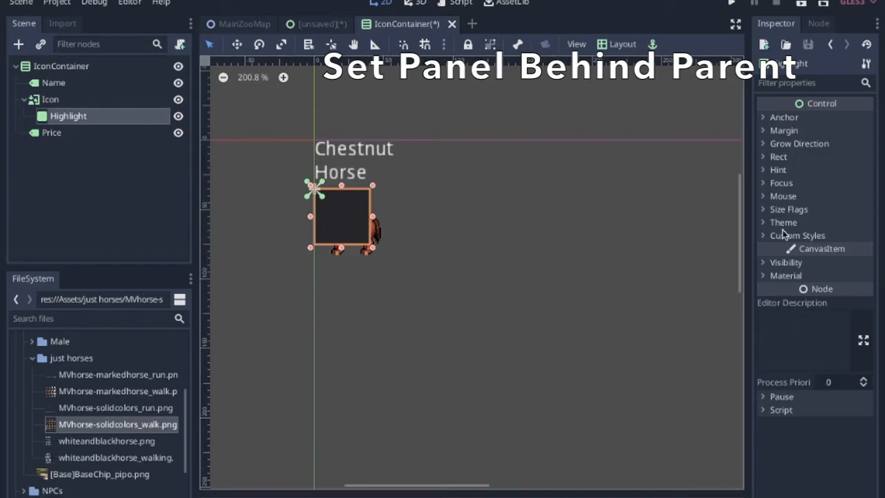
click(786, 263)
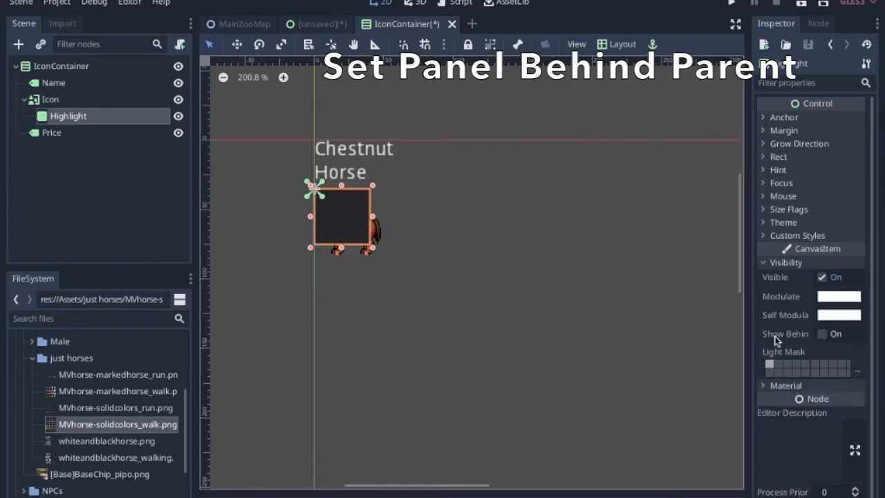
click(835, 335)
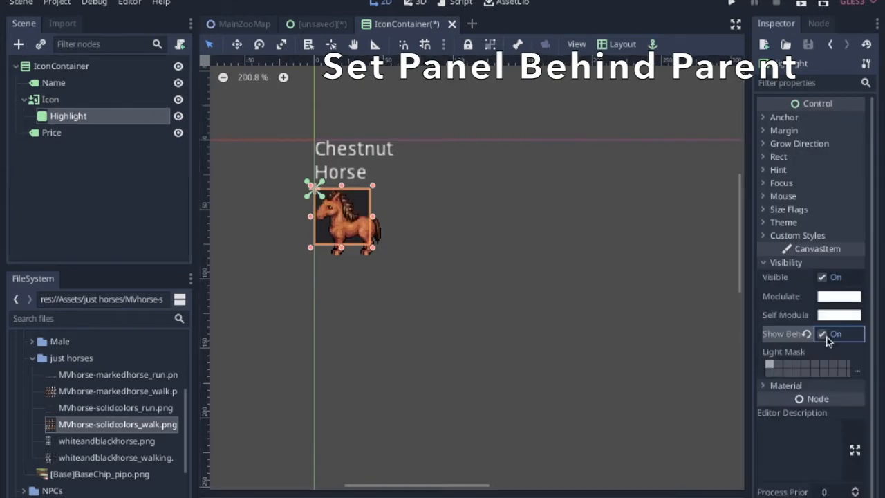
Set the Price label's text to $600 and center the text alignment of both the Price and Name labels.
click(313, 260)
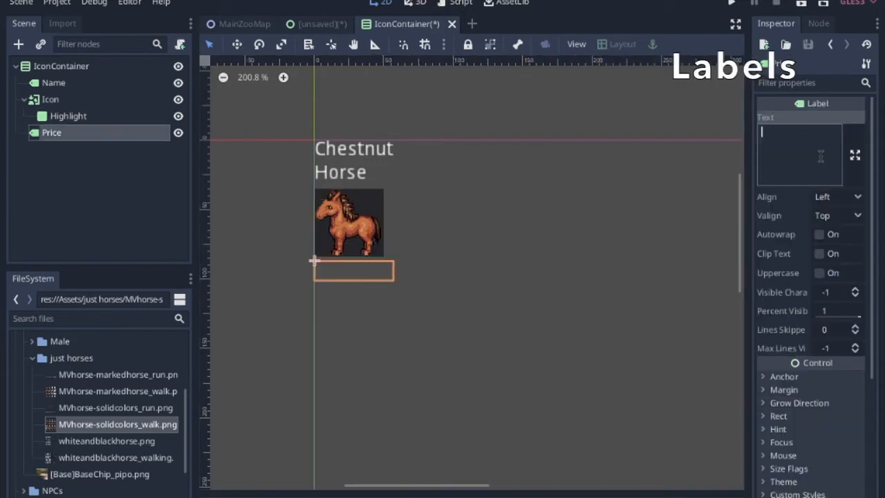
text($^)
text(600)
click(838, 197)
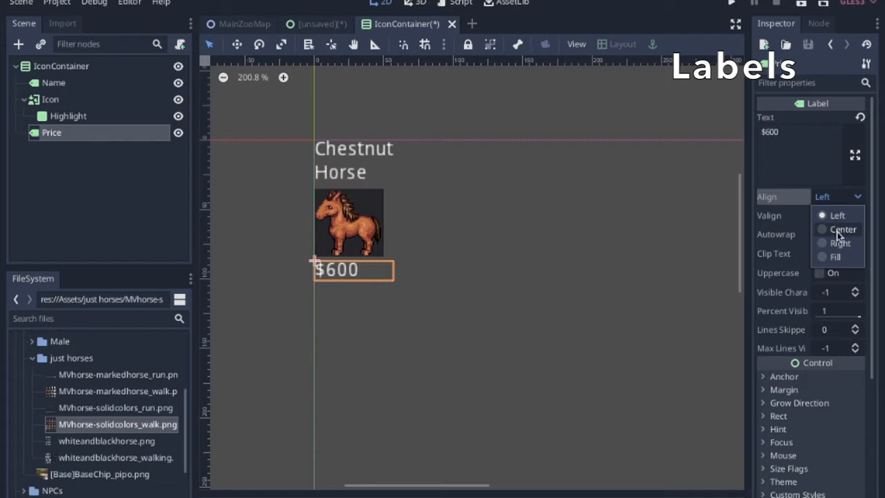
click(836, 228)
click(54, 83)
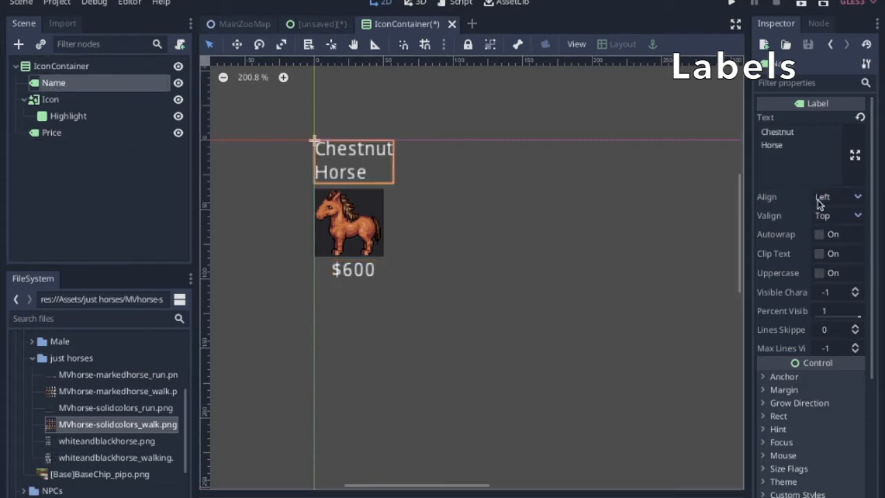
click(839, 197)
click(845, 230)
Set the IconContainer's box alignment to Center.
click(60, 66)
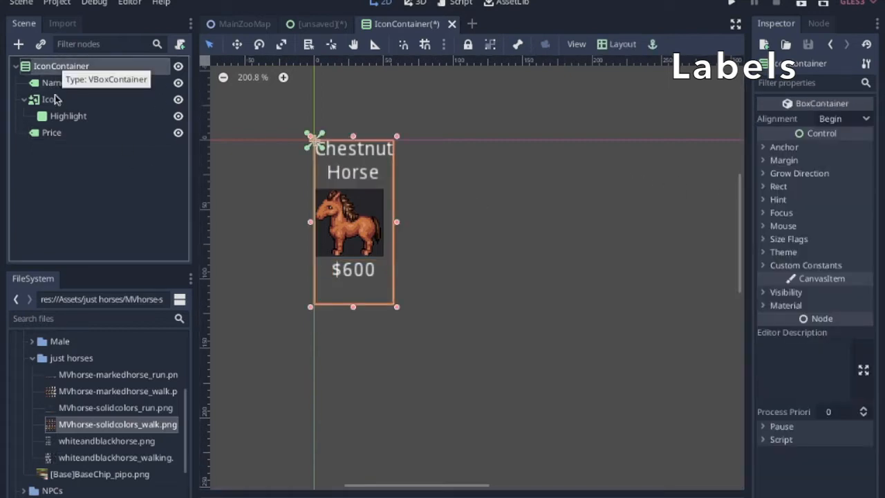
click(833, 118)
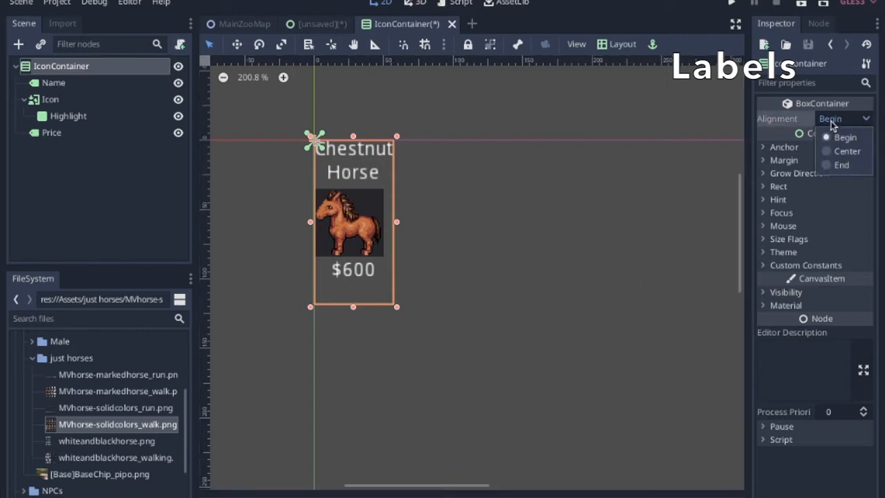
click(846, 152)
Create a new theme on the Name label and save it as UI_Theme.tres in the UI folder.
click(54, 83)
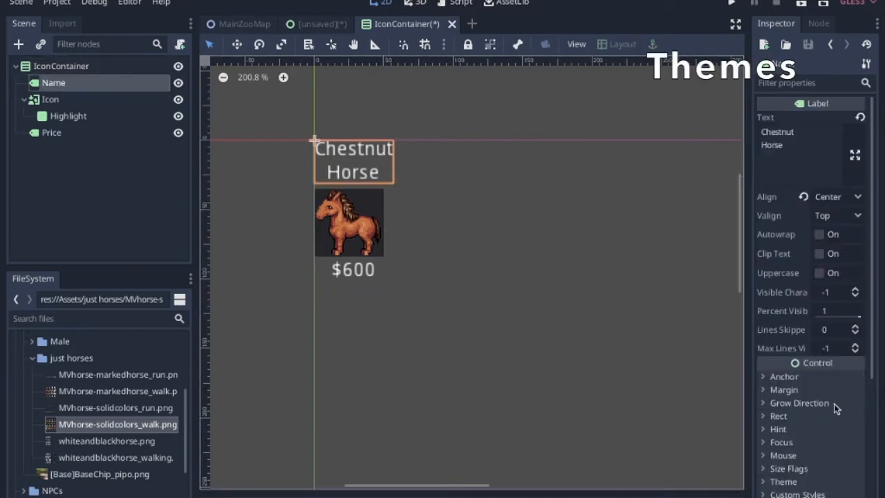
scroll(831, 419, down, 5)
click(791, 282)
click(837, 296)
click(840, 312)
click(836, 296)
right_click(838, 297)
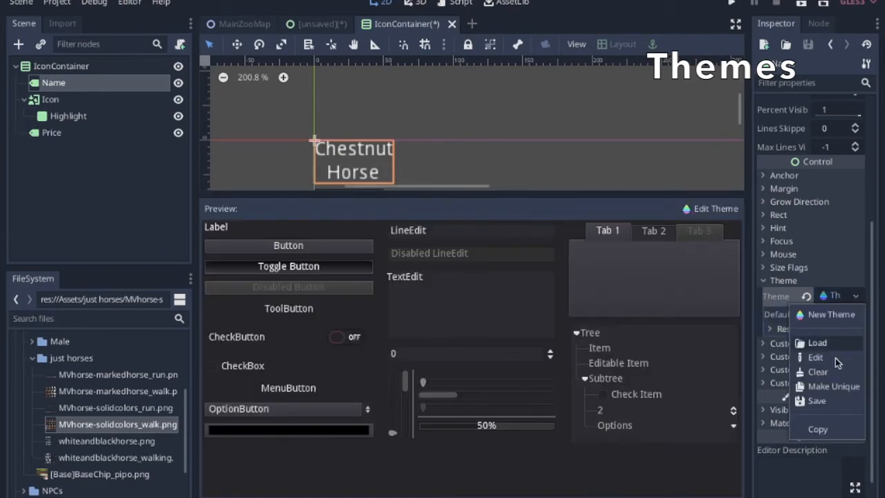
click(834, 400)
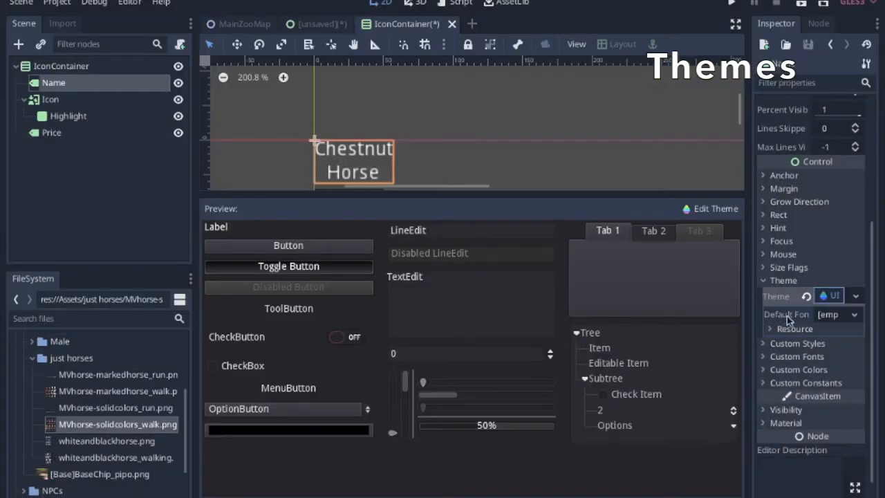
Give the theme a new DynamicFont as default font and use Lalezar-Regular.ttf, obtained from Google Fonts, as its font data.
click(823, 315)
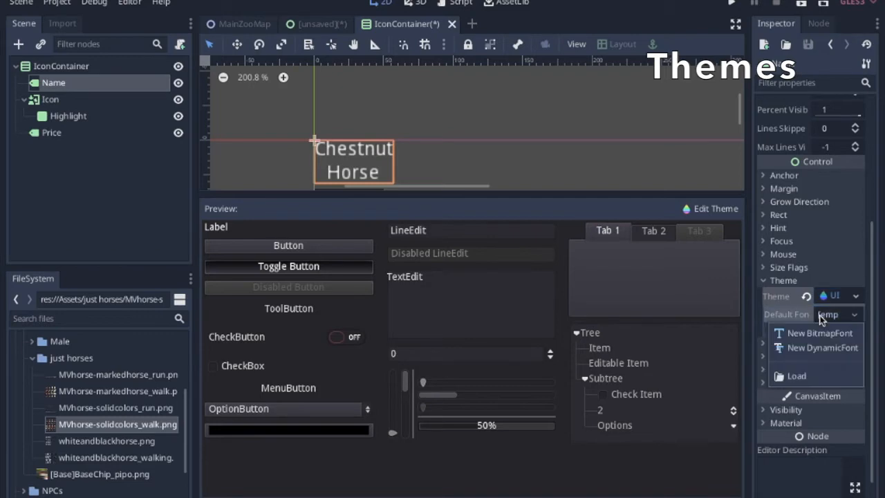
click(829, 351)
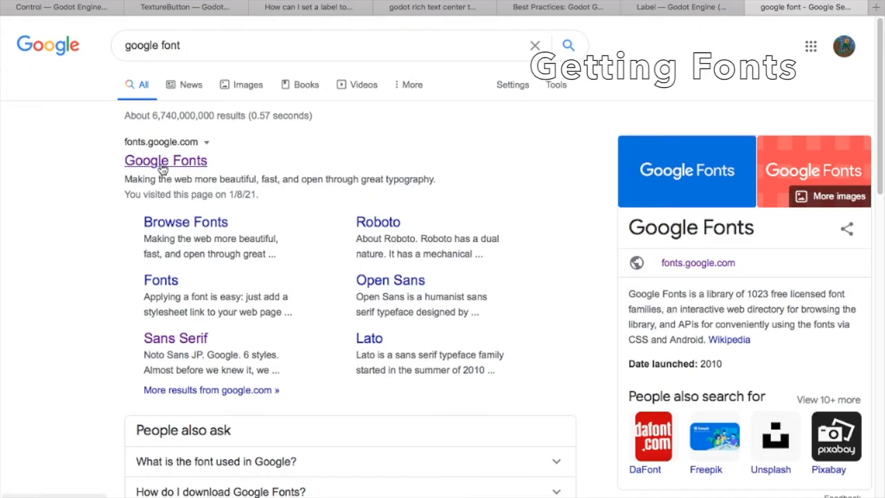
click(163, 163)
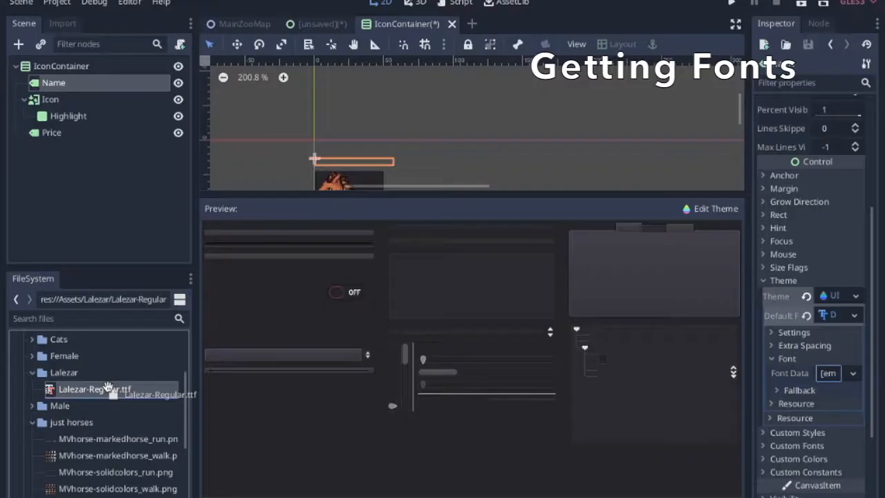
mouse_move(109, 389)
mouse_down()
mouse_move(62, 389)
mouse_move(52, 374)
mouse_up()
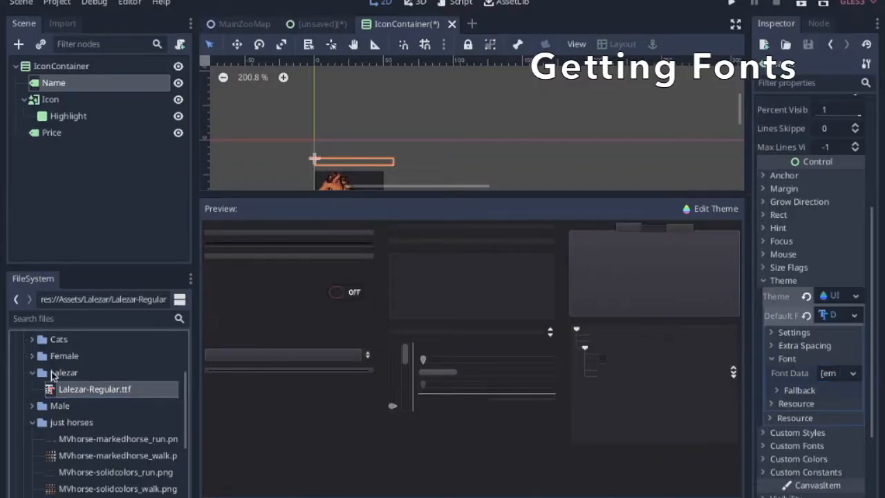
drag(95, 392, 834, 375)
Set the theme font's outline color to near-black 010000 and its outline size to 3.
click(792, 332)
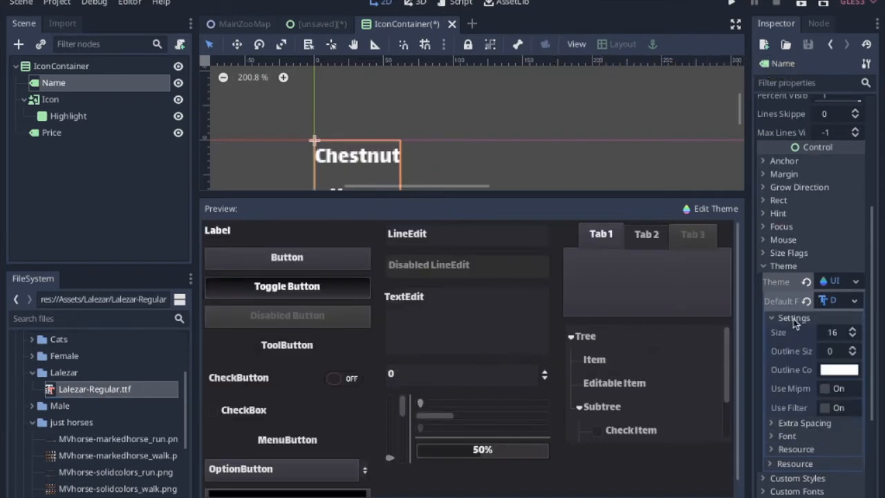
click(832, 371)
drag(742, 105, 788, 280)
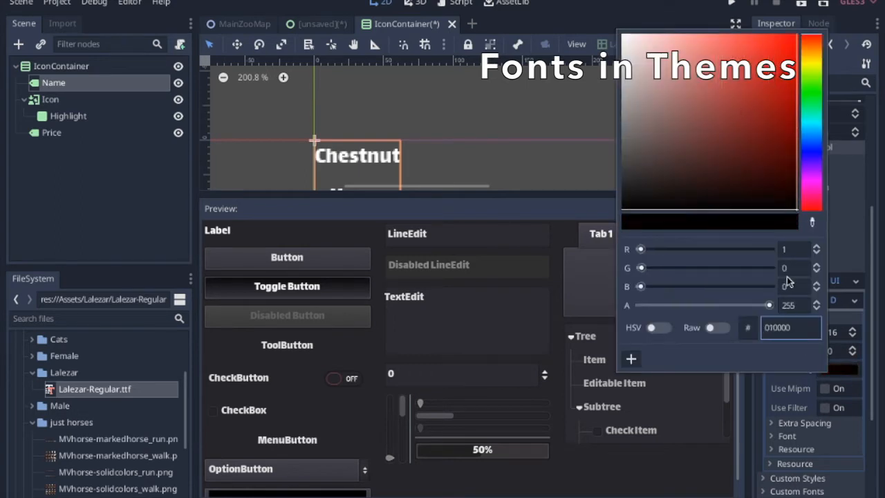
click(813, 399)
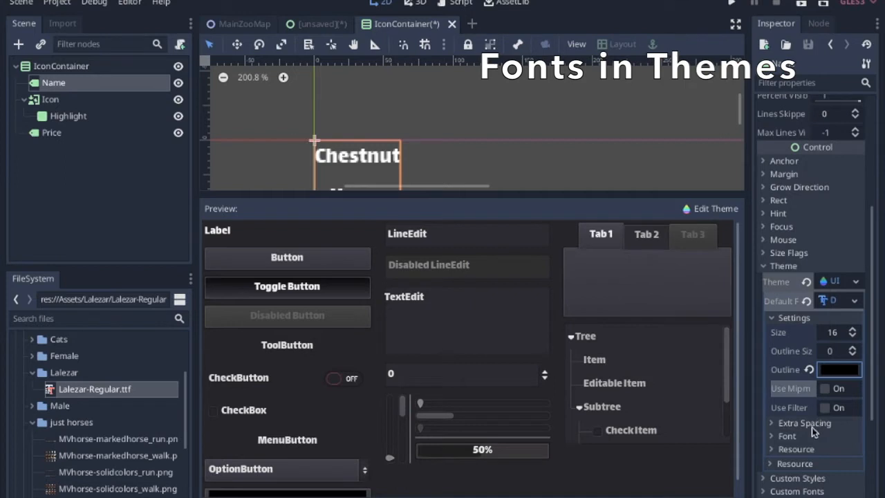
click(854, 348)
click(853, 349)
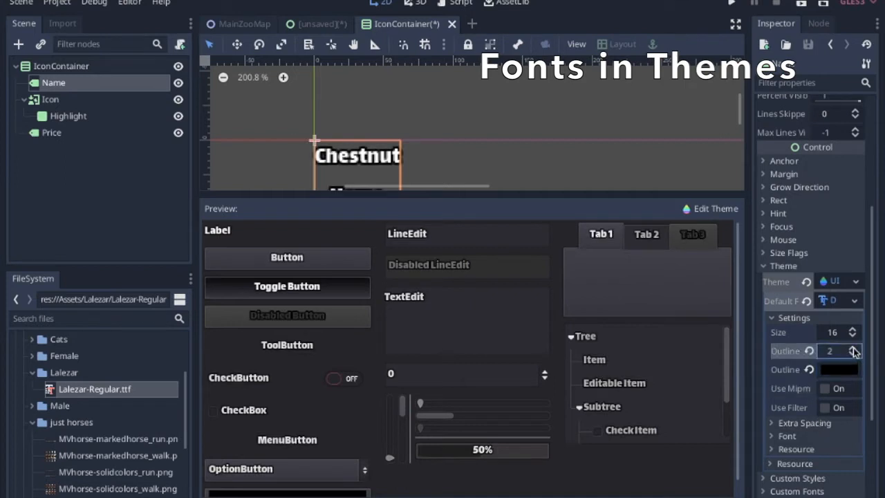
click(853, 349)
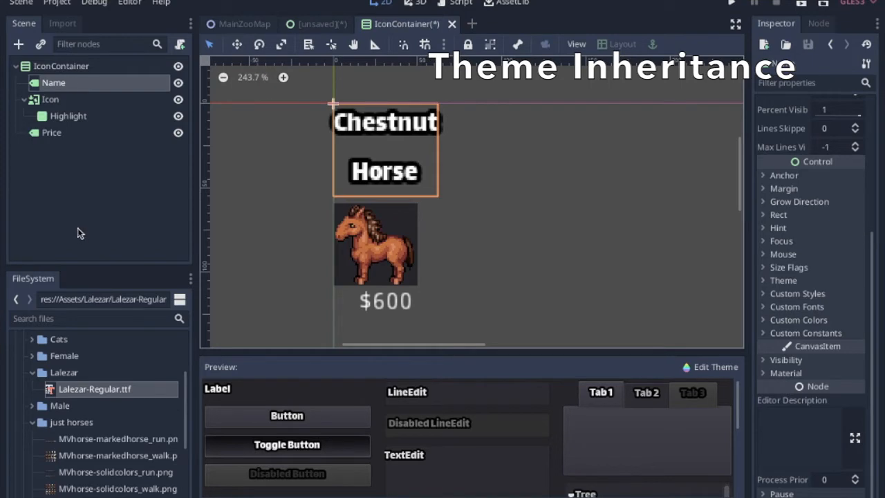
Load UI_Theme.tres from the UI folder as the IconContainer's theme.
click(46, 66)
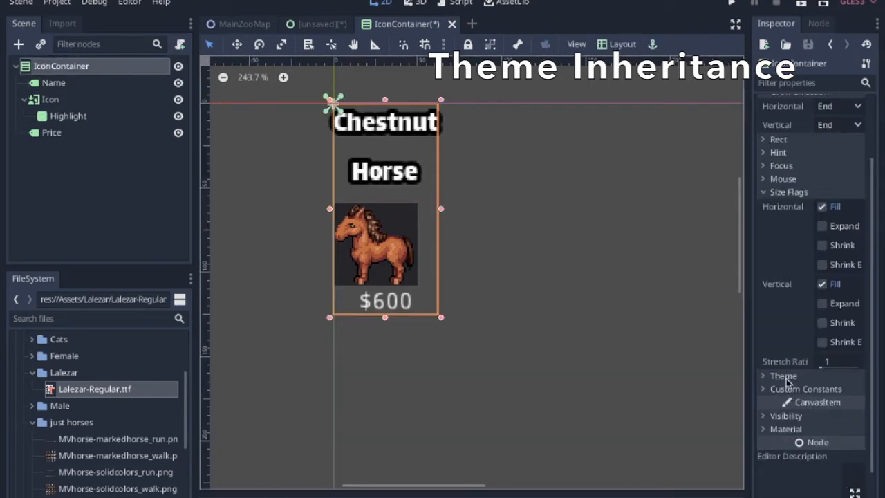
click(782, 375)
click(849, 391)
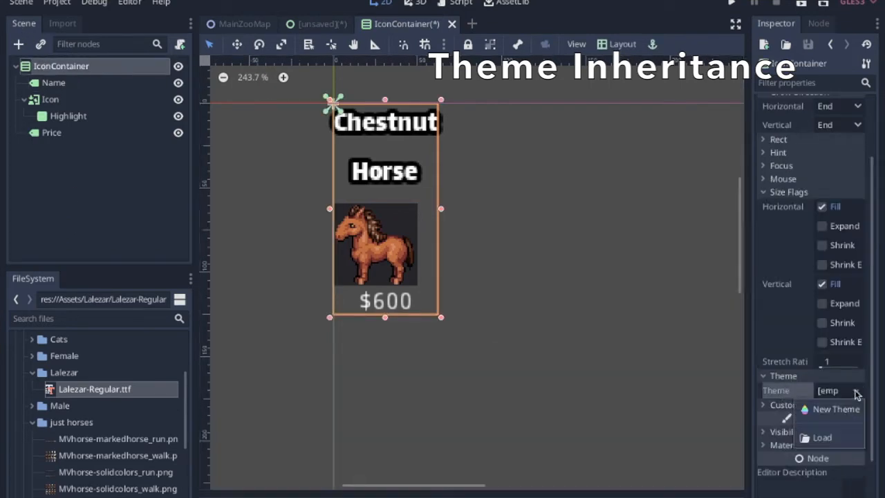
click(822, 438)
double_click(552, 135)
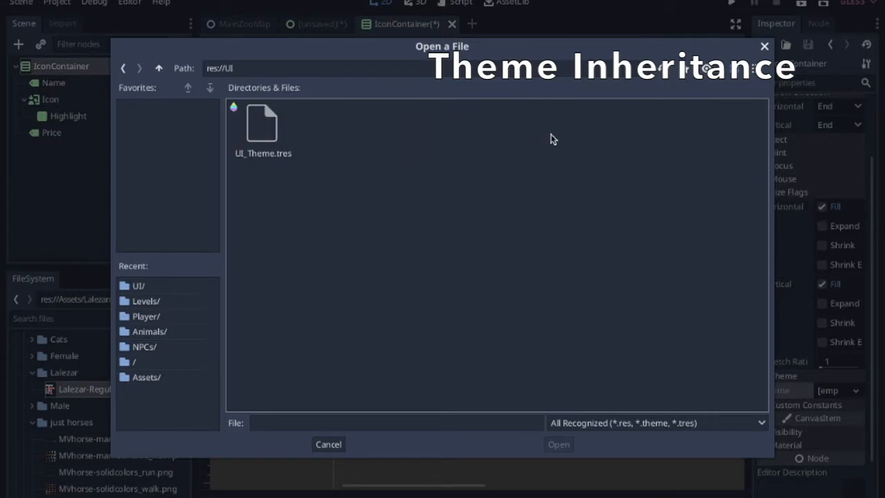
double_click(259, 124)
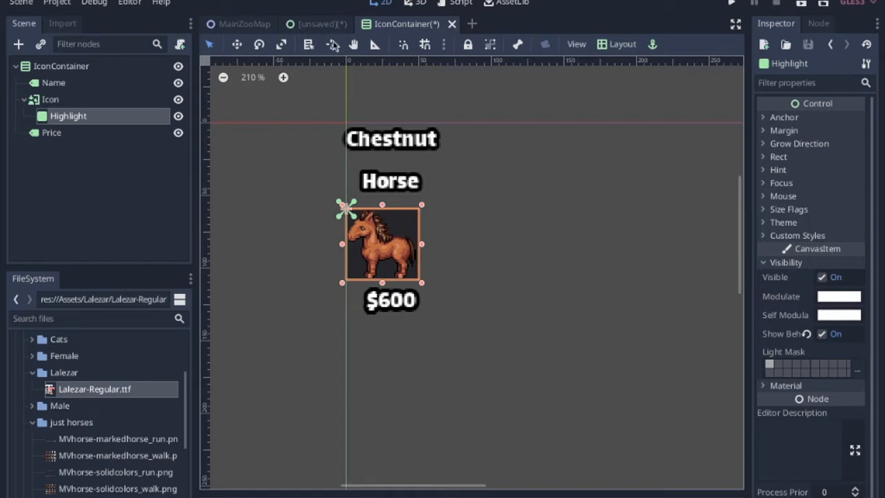
Switch to the unsaved purchase interface scene and save it as PurchaseUI.tscn in res://UI.
click(320, 28)
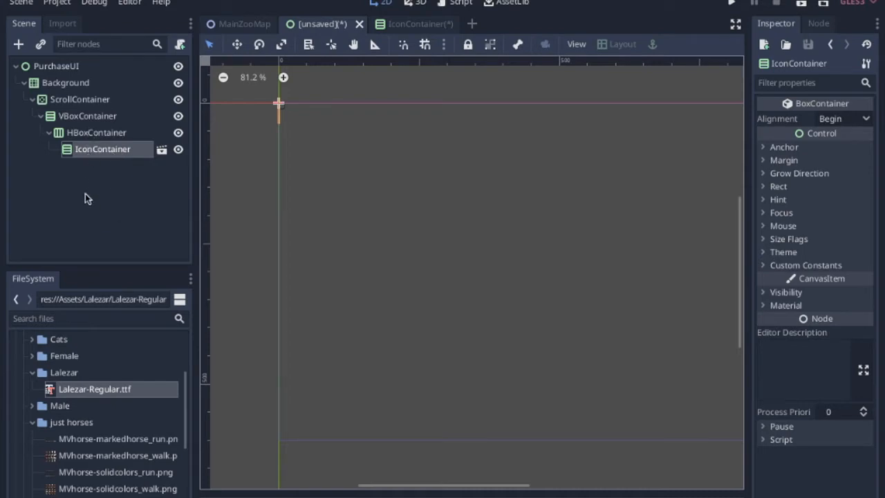
key(ctrl+s)
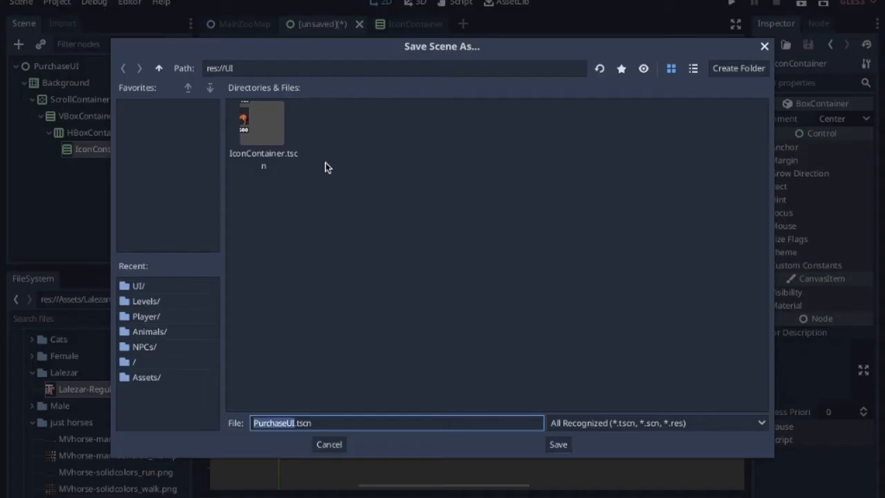
click(557, 444)
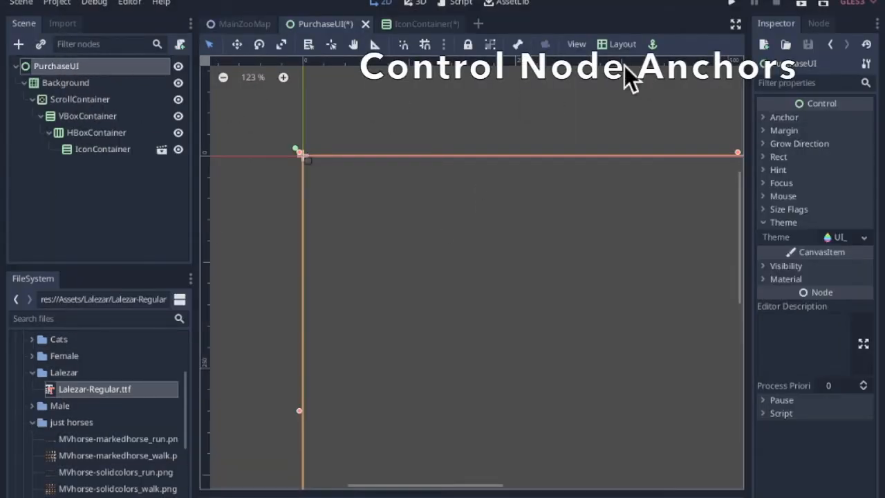
Set the PurchaseUI root's layout to Full Rect and the Background's layout to Bottom Wide.
click(617, 44)
click(626, 320)
click(69, 83)
click(620, 43)
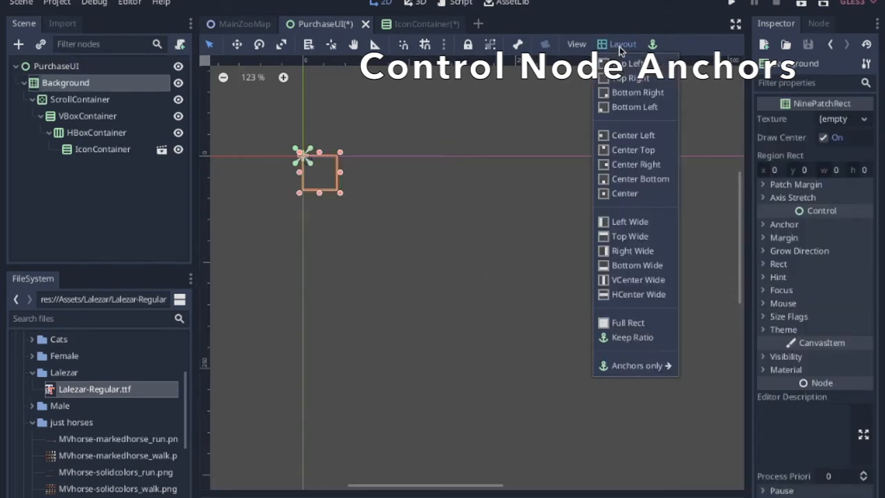
click(630, 265)
Raise the Background's upper edge to make the panel about 250 px tall.
scroll(544, 273, down, 3)
scroll(544, 271, down, 1)
scroll(537, 249, down, 3)
scroll(536, 249, right, 3)
drag(517, 345, 519, 247)
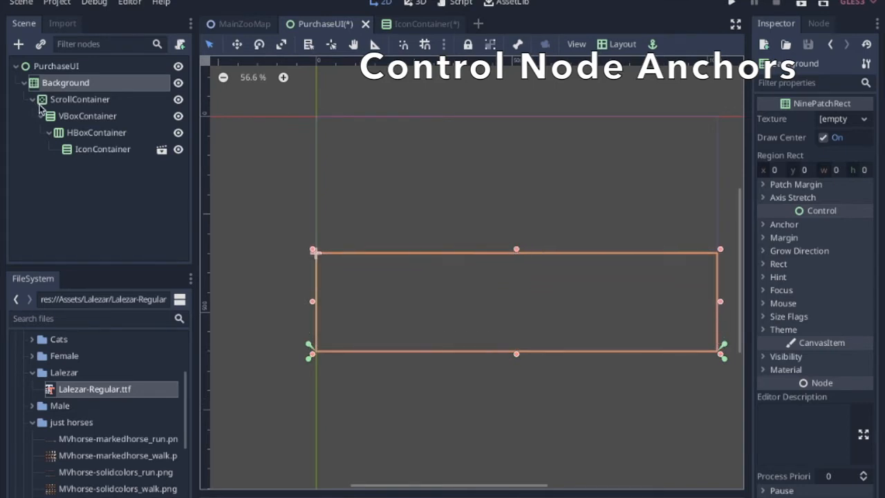
Center the ScrollContainer within the Background using the Center layout.
click(65, 102)
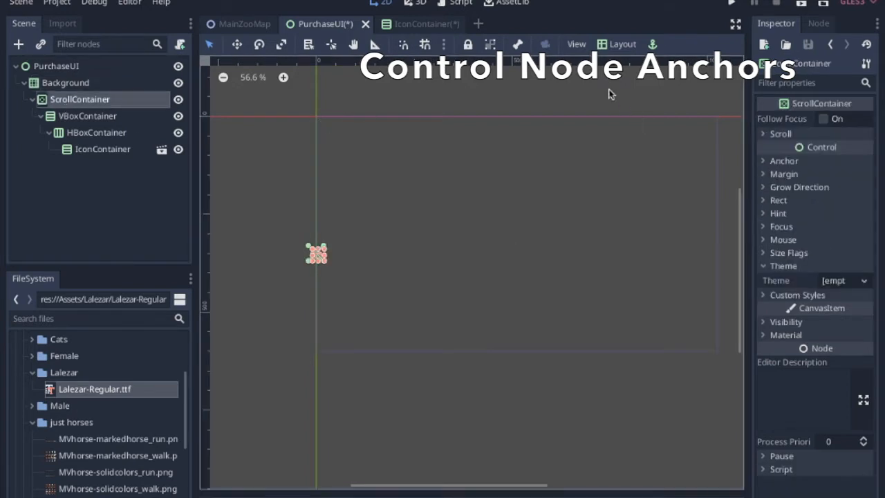
click(618, 43)
click(632, 196)
Turn off Clip Content in the ScrollContainer's Rect settings.
scroll(565, 288, up, 1)
scroll(560, 285, up, 15)
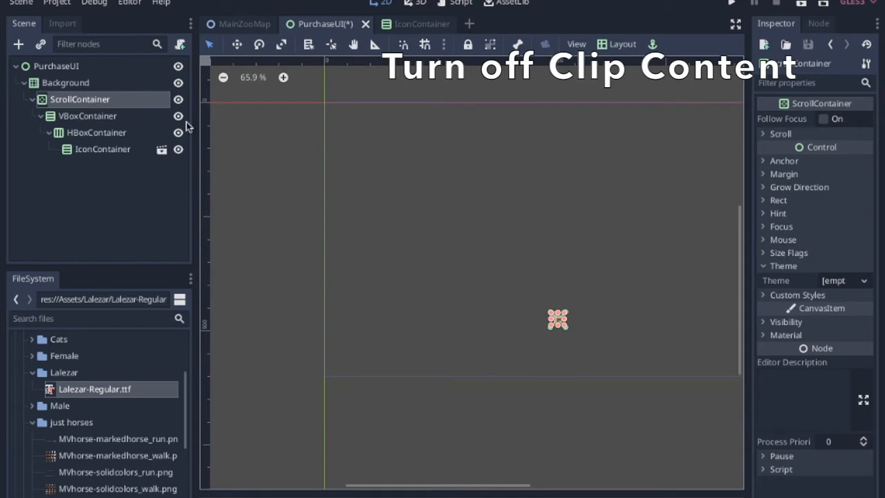
scroll(589, 354, up, 17)
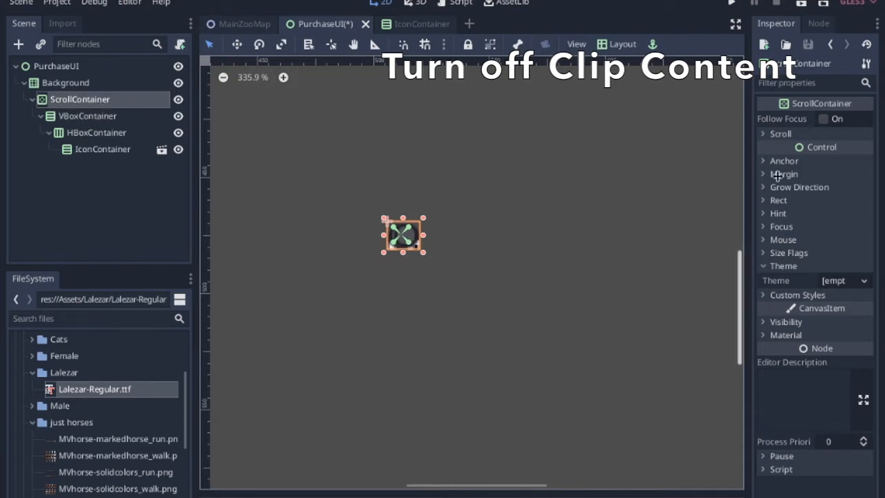
click(779, 199)
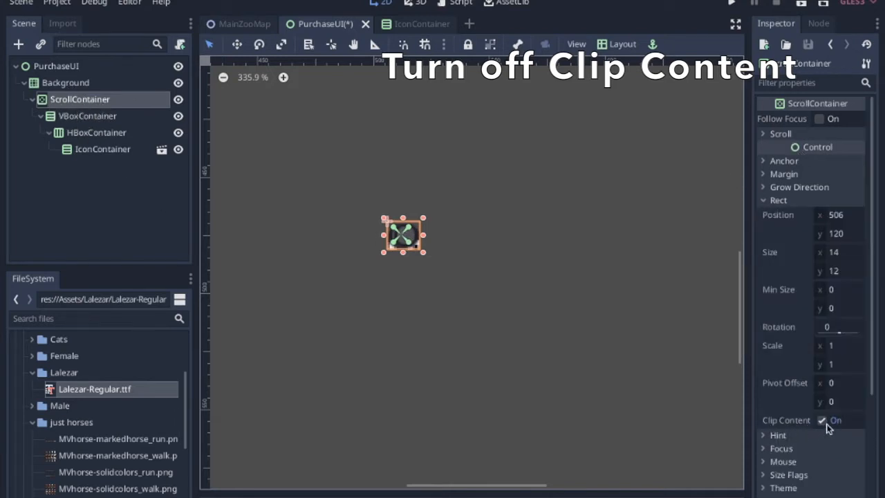
click(824, 422)
Enlarge the ScrollContainer to about 38 by 39 px, switching Clip Content on and off again to compare.
drag(483, 208, 540, 264)
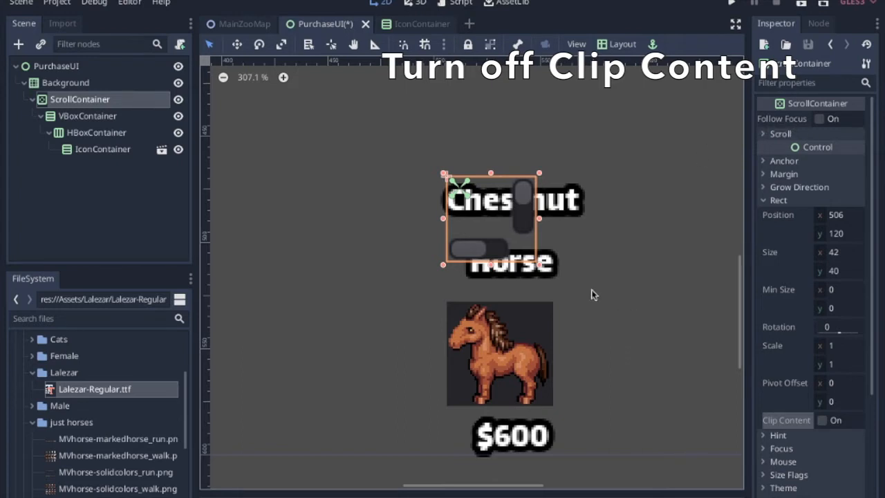
click(823, 420)
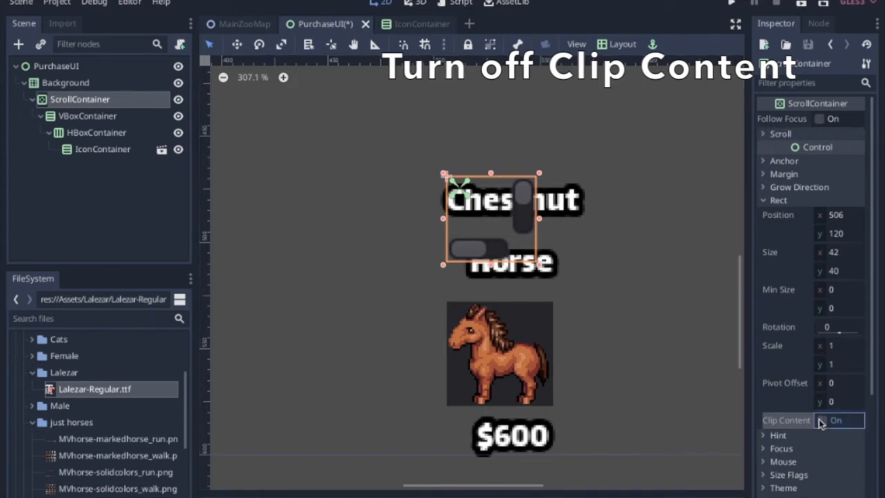
mouse_move(542, 272)
mouse_down()
mouse_move(665, 491)
mouse_move(620, 438)
mouse_move(542, 284)
mouse_up()
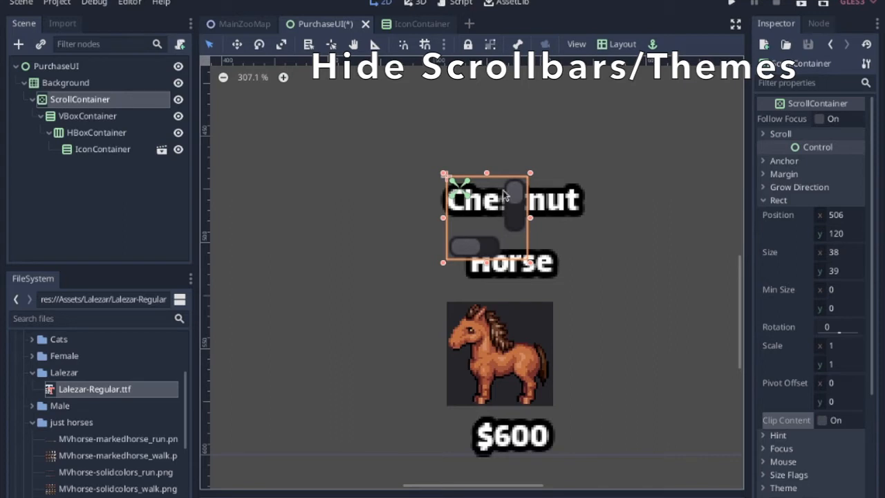
Add all HScrollBar class items to the theme assigned to the PurchaseUI root node.
click(60, 69)
click(836, 237)
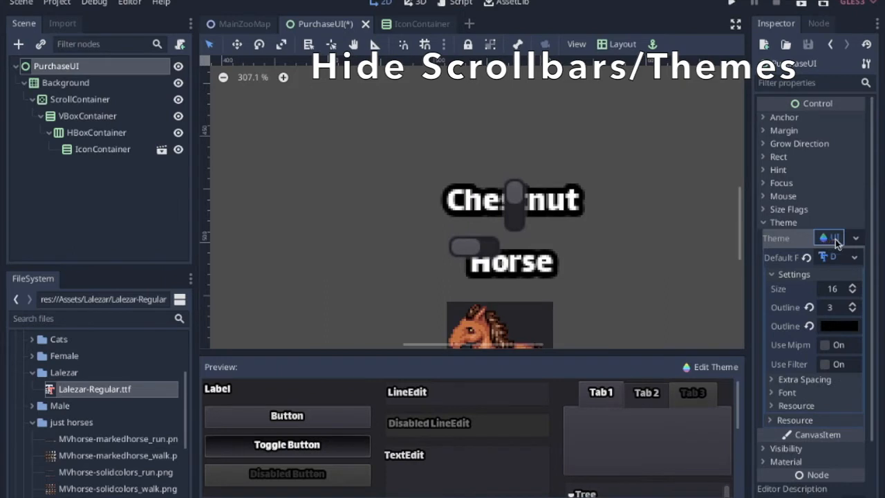
click(712, 370)
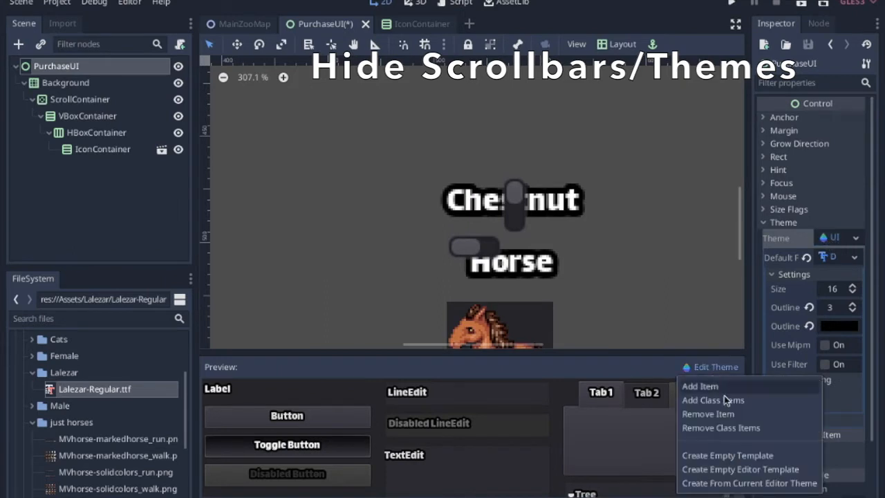
click(722, 401)
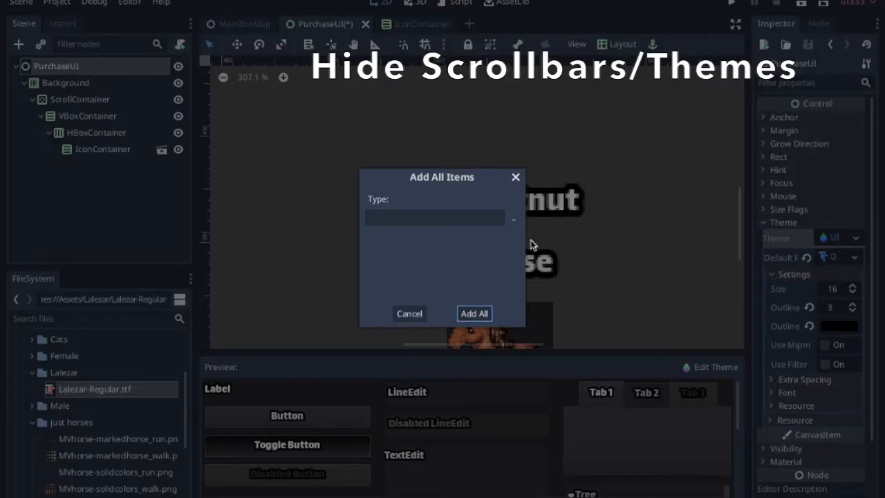
click(702, 367)
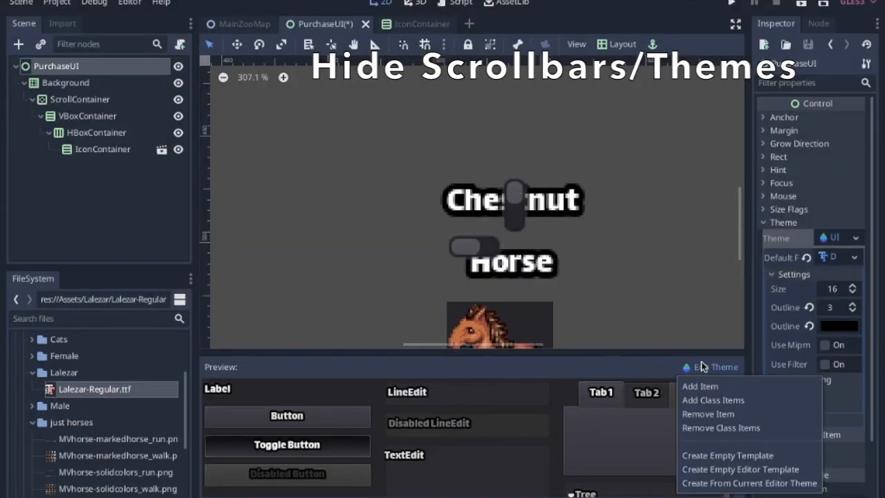
click(740, 402)
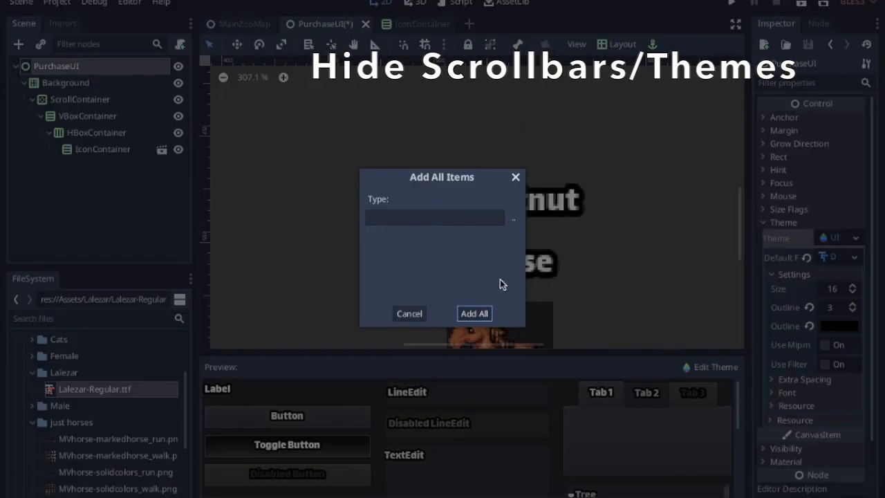
click(513, 219)
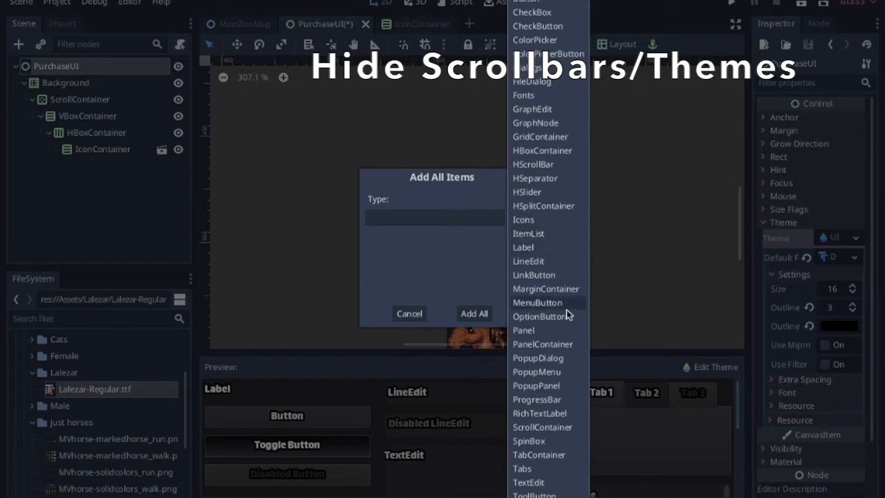
click(555, 166)
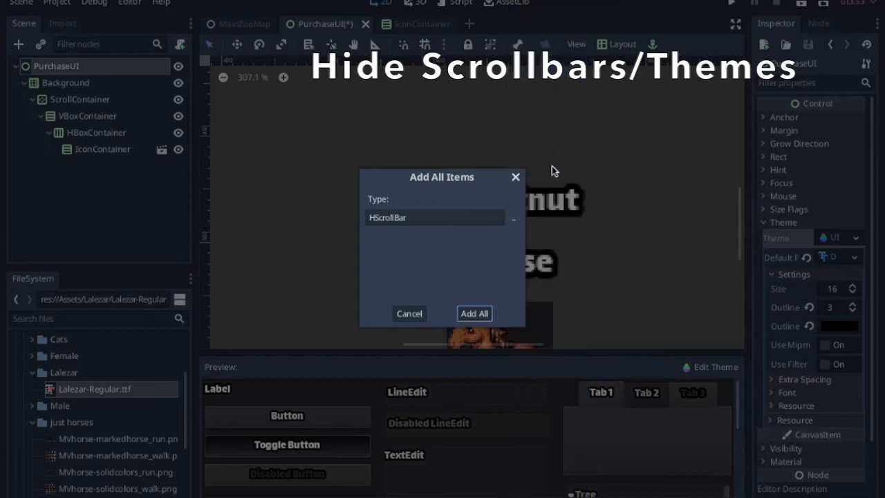
click(474, 313)
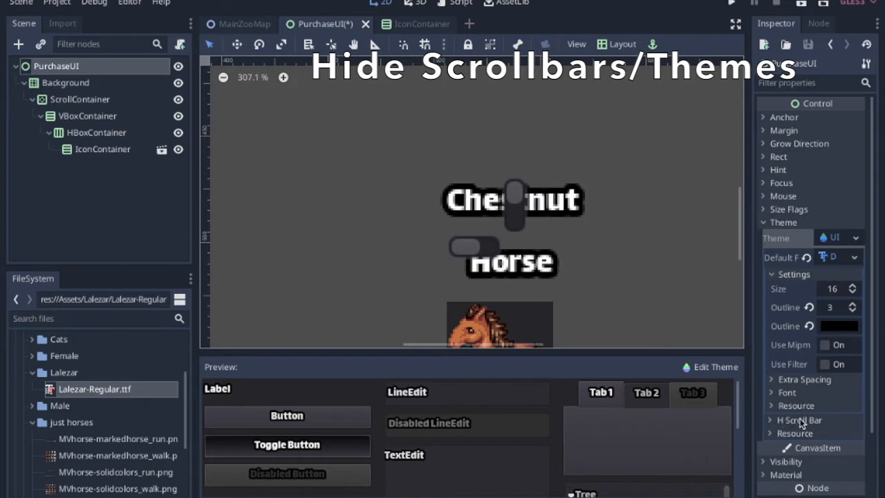
Assign a new StyleBoxEmpty to the Scroll style of the theme's H Scroll Bar.
click(801, 420)
scroll(802, 278, down, 3)
click(804, 315)
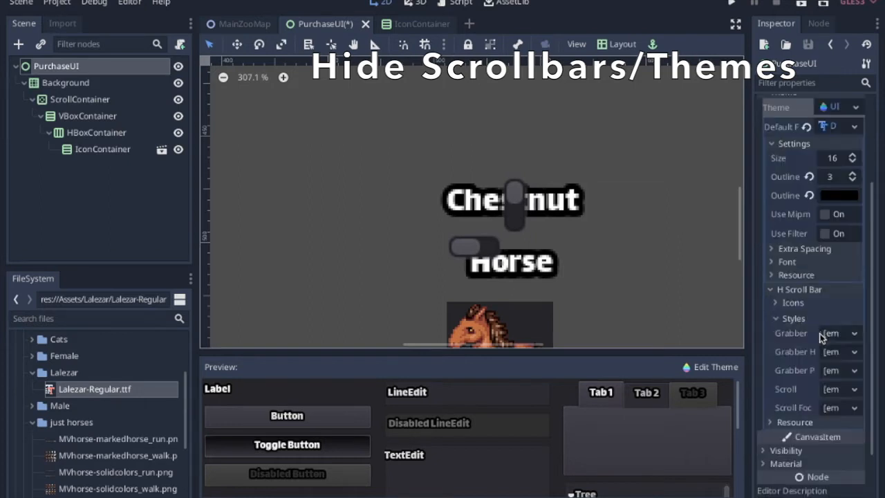
click(838, 390)
click(834, 408)
click(833, 389)
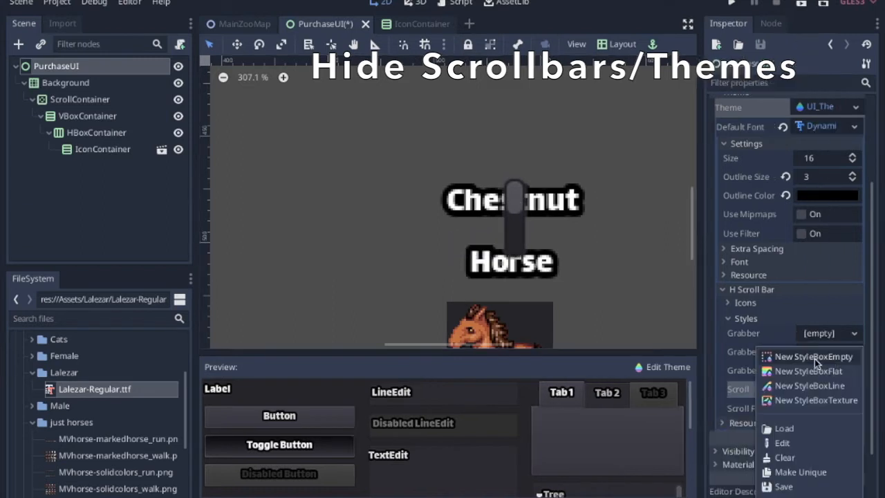
click(802, 358)
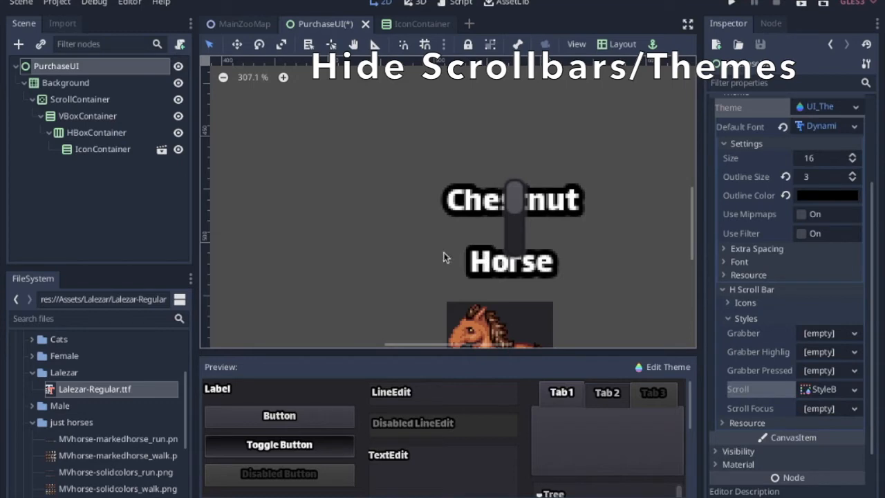
Add all VScrollBar class items to the theme and assign a new StyleBoxEmpty to the V Scroll Bar's Scroll style.
click(665, 366)
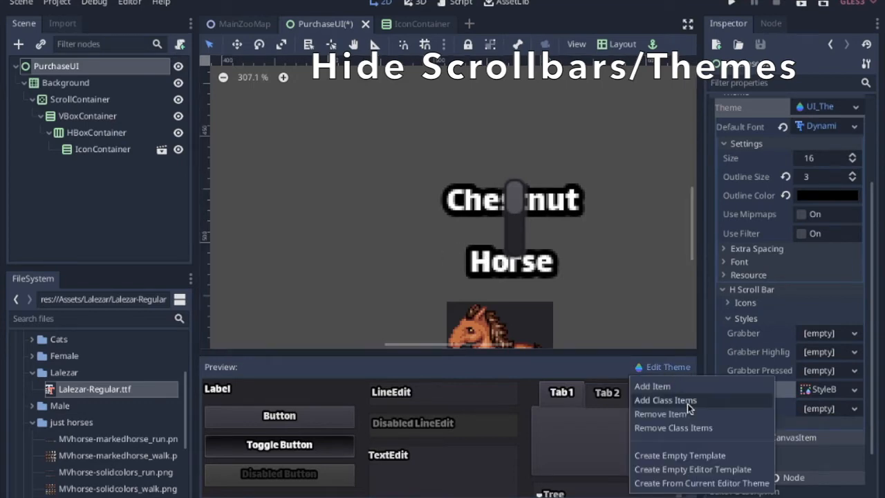
click(668, 401)
click(517, 220)
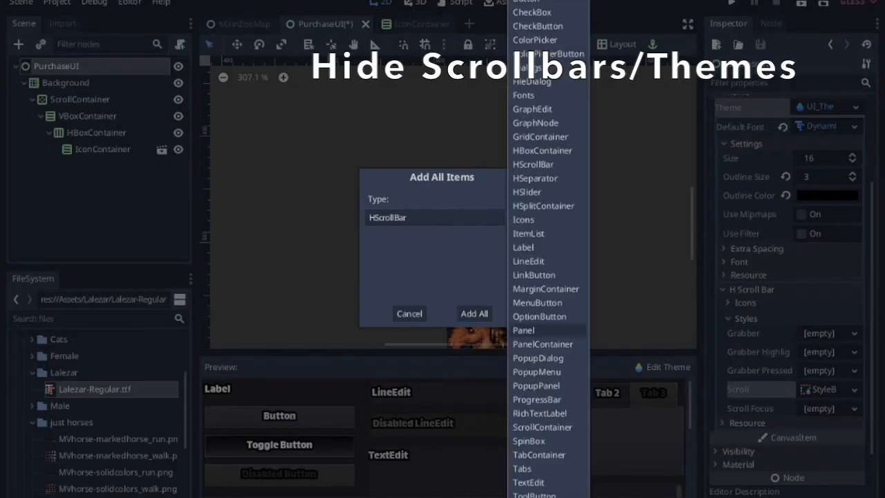
scroll(553, 477, down, 3)
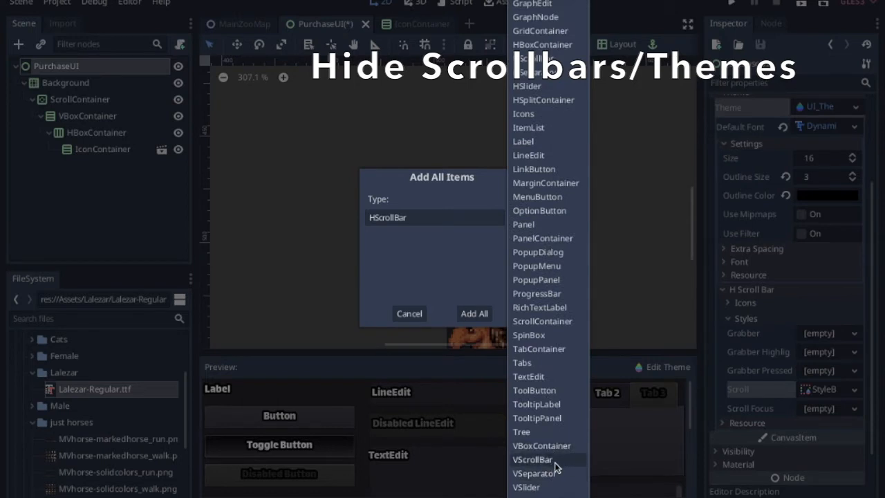
click(553, 461)
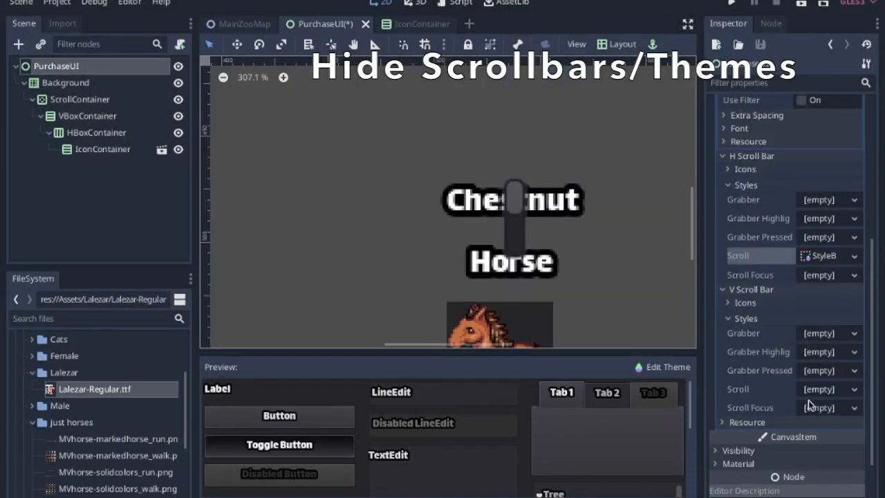
click(813, 392)
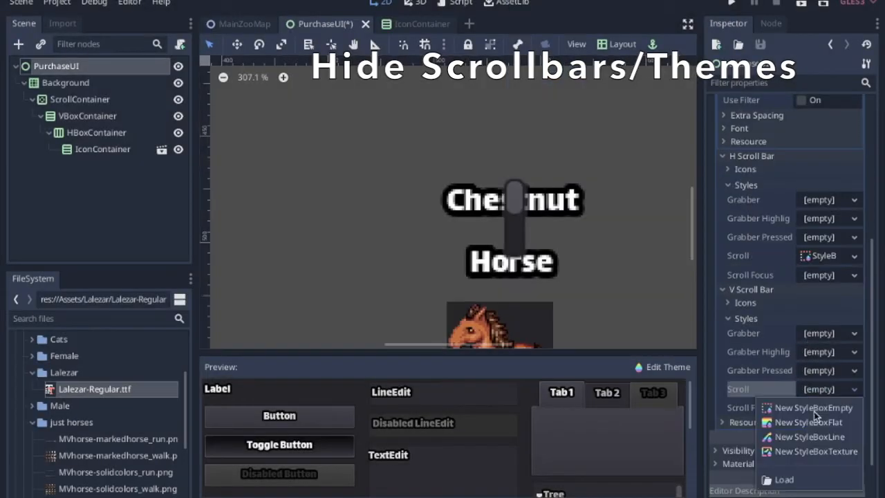
click(811, 409)
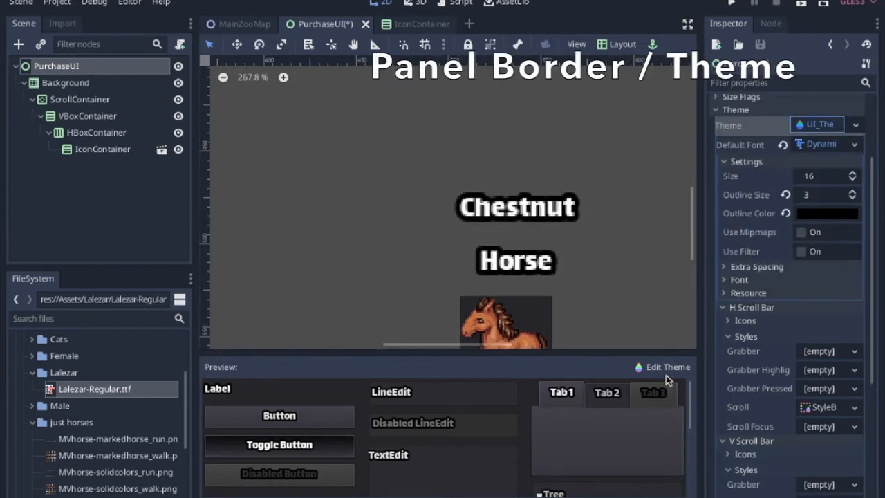
Add all Panel class items to the theme and give the Panel style a new StyleBoxFlat.
click(666, 369)
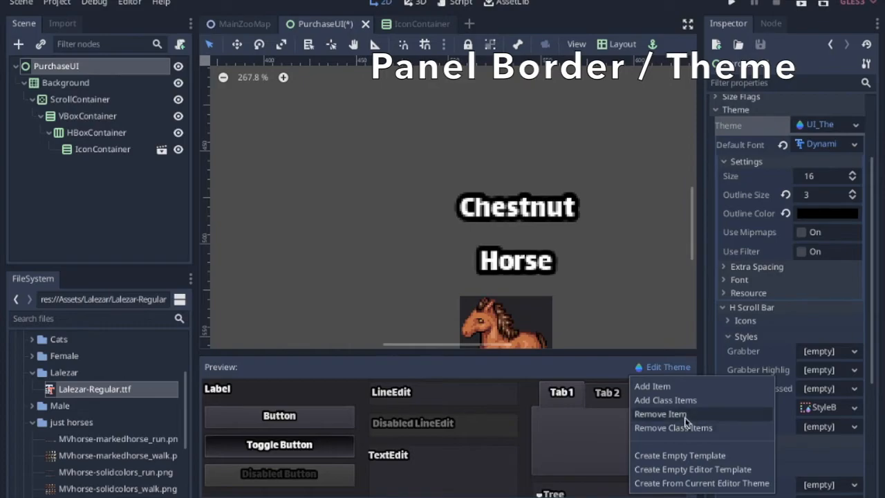
click(682, 400)
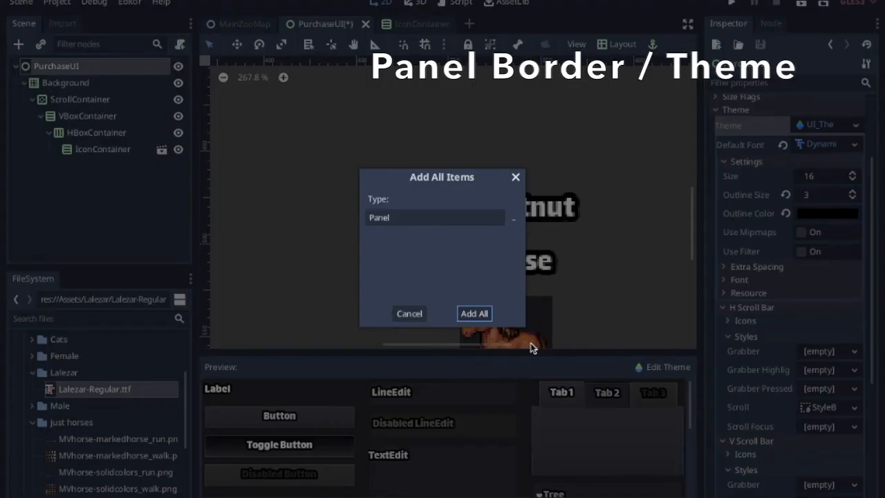
click(473, 313)
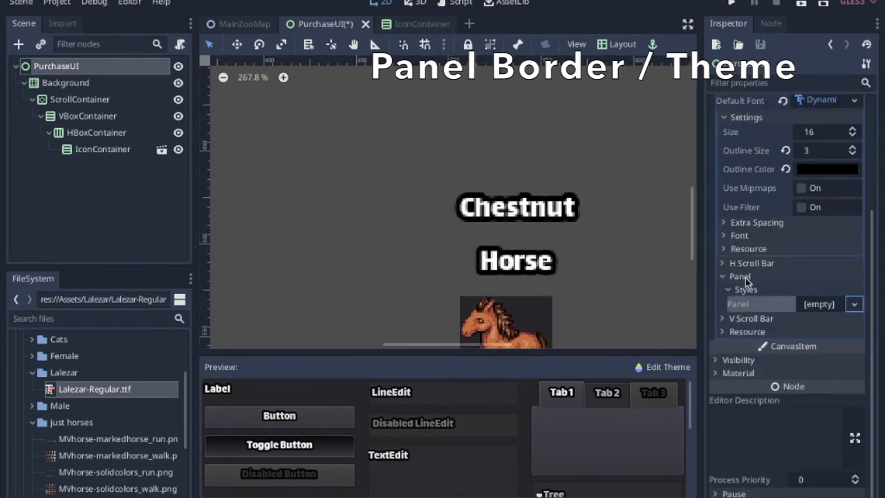
click(854, 307)
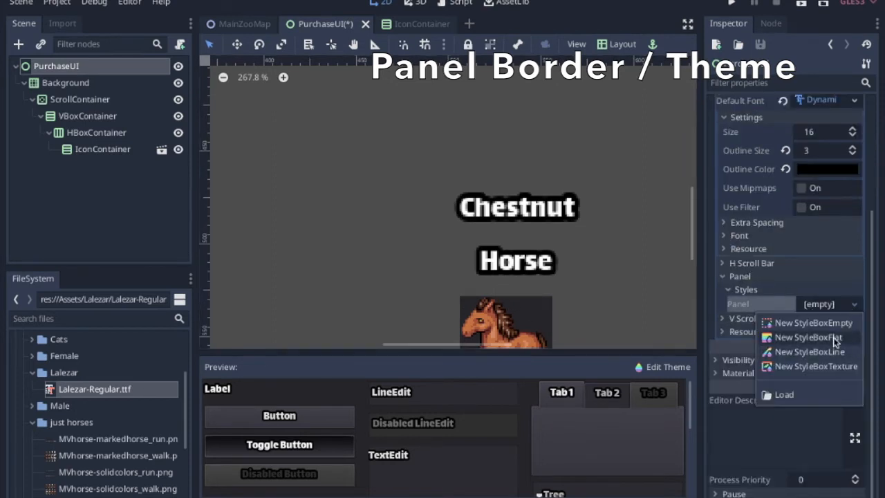
click(818, 341)
click(823, 304)
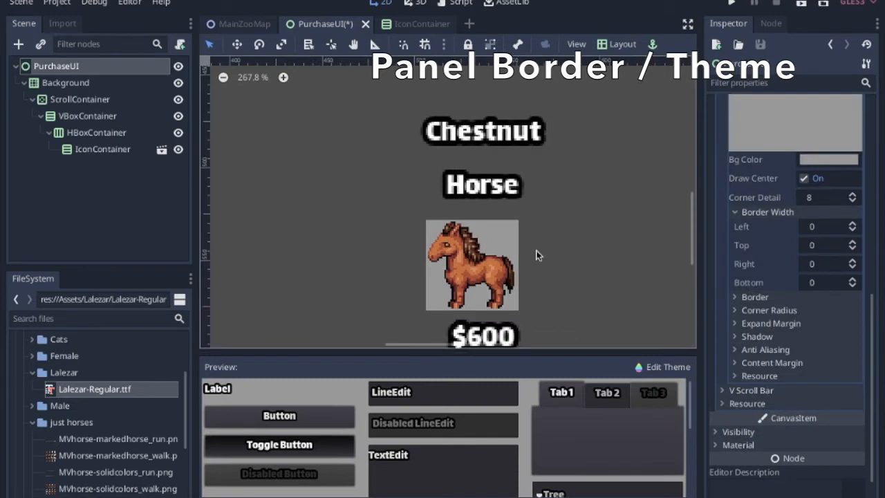
Set the Panel StyleBoxFlat's border width to 3 on all four sides.
click(852, 224)
click(852, 223)
click(852, 224)
click(853, 242)
click(853, 242)
click(852, 242)
click(852, 261)
click(852, 261)
click(852, 261)
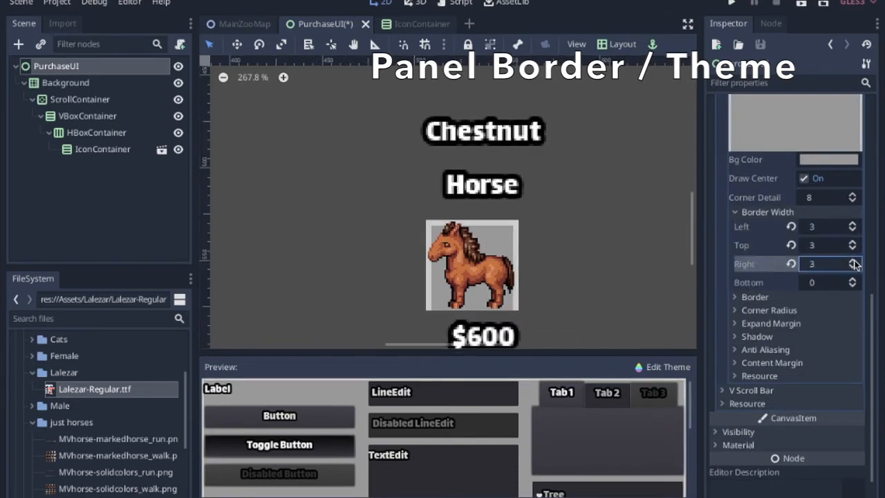
click(852, 279)
click(852, 279)
click(852, 279)
Set the Panel style's border color to yellow (e5ef36).
click(784, 296)
click(816, 313)
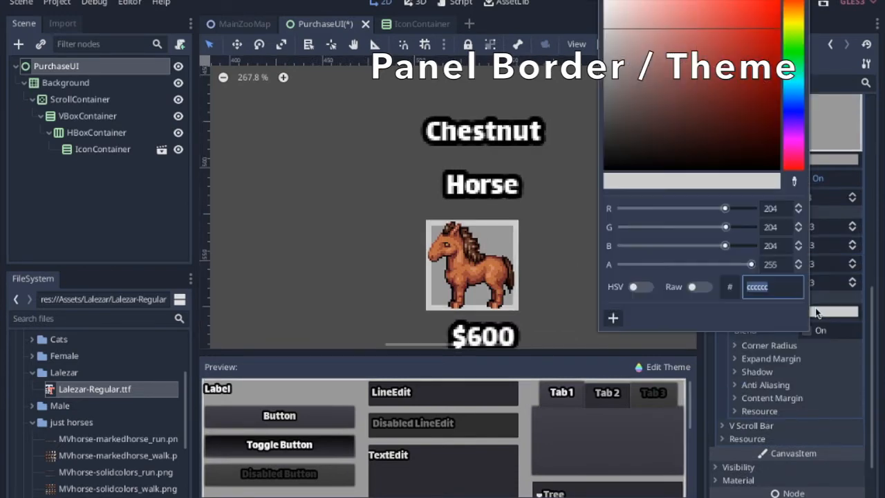
click(793, 26)
drag(748, 28, 740, 4)
drag(799, 26, 799, 25)
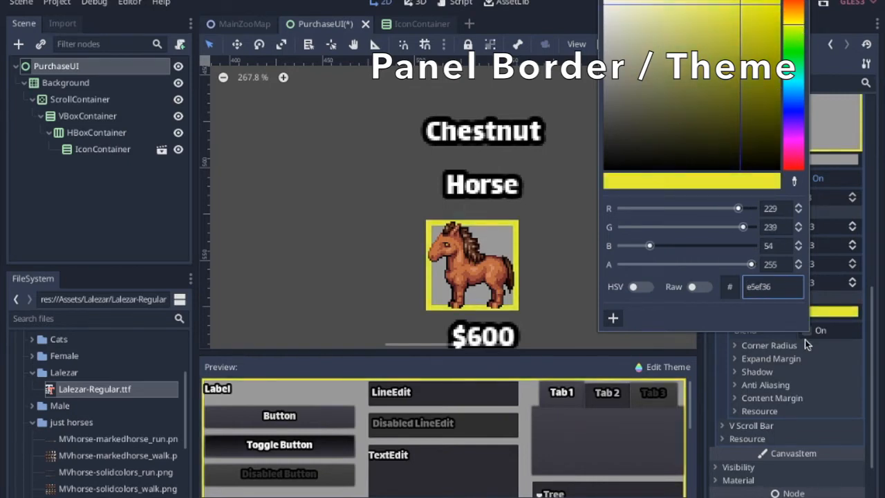
click(823, 364)
Set all four corner radii of the Panel style to 3 and make its background color a lighter, semi-transparent tone.
click(760, 346)
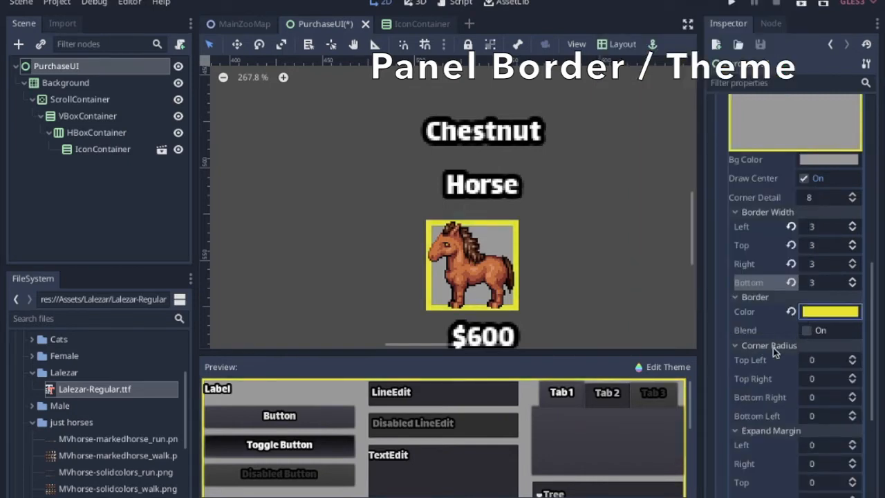
click(853, 357)
click(853, 357)
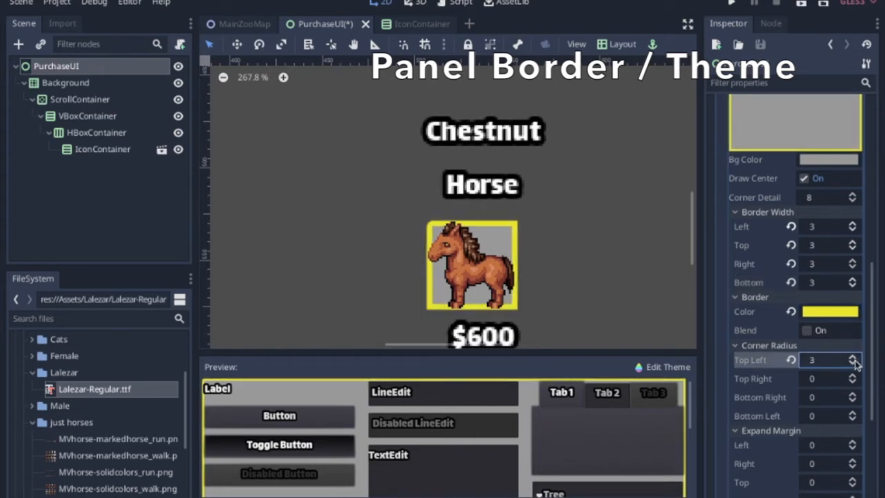
click(853, 375)
click(853, 394)
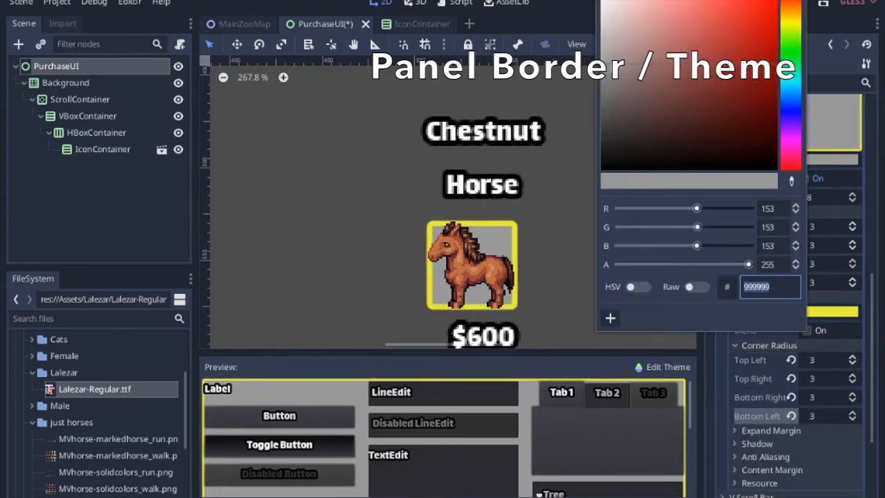
drag(626, 58, 605, 1)
drag(746, 264, 691, 263)
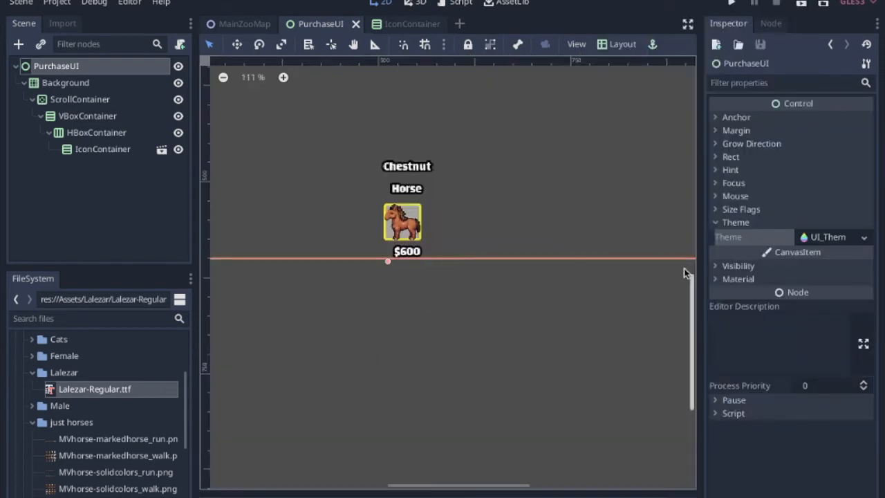
click(719, 222)
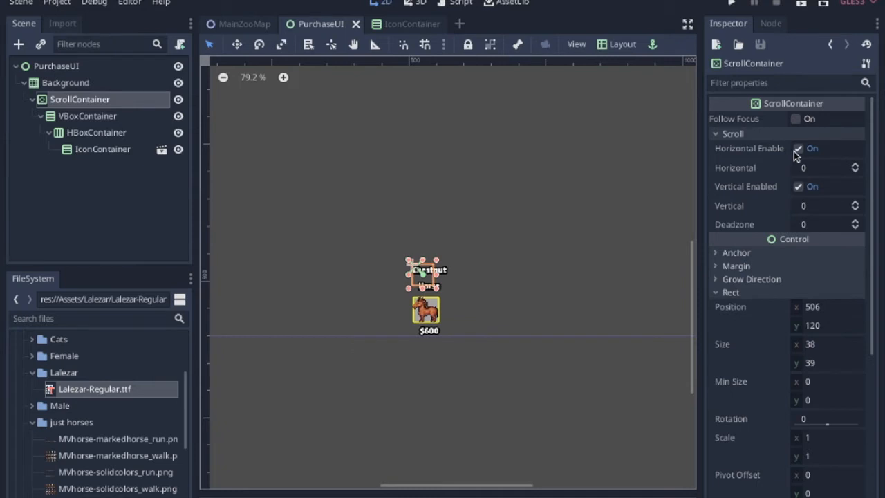
click(747, 137)
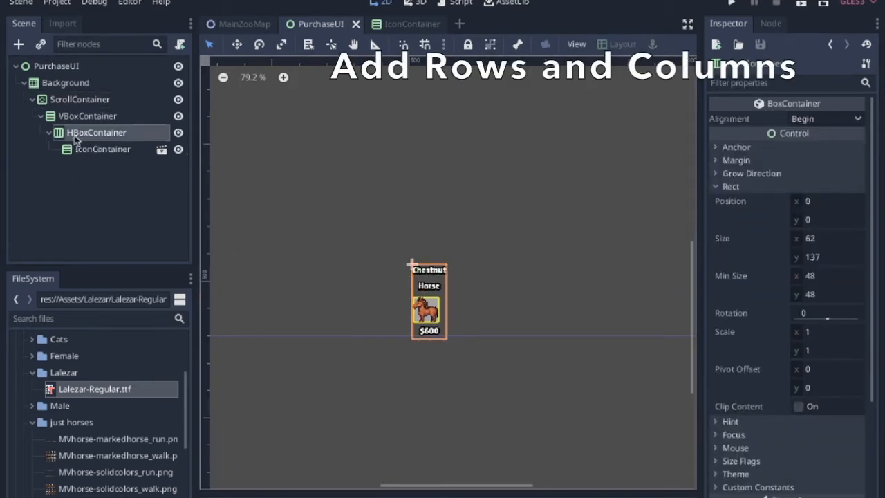
Duplicate the HBoxContainer as a second row and duplicate its icons, giving three IconContainers in the first row and two in the second.
key(ctrl+d)
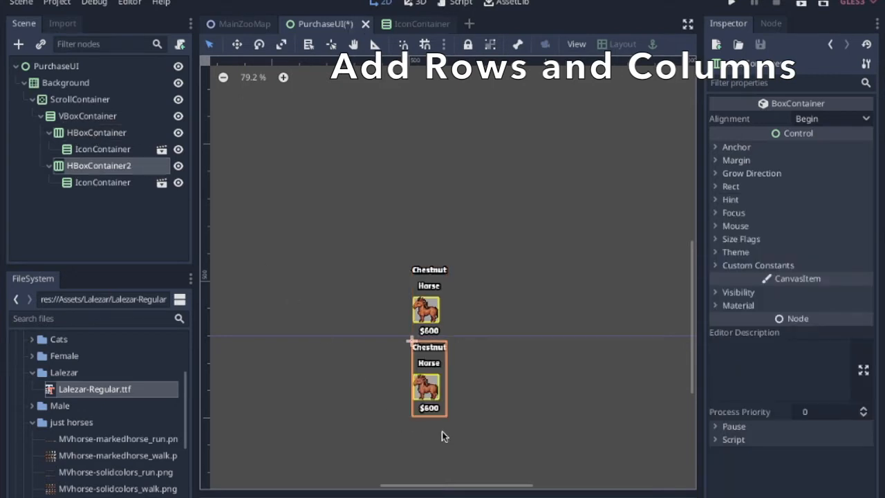
click(104, 181)
click(97, 155)
key(ctrl+d)
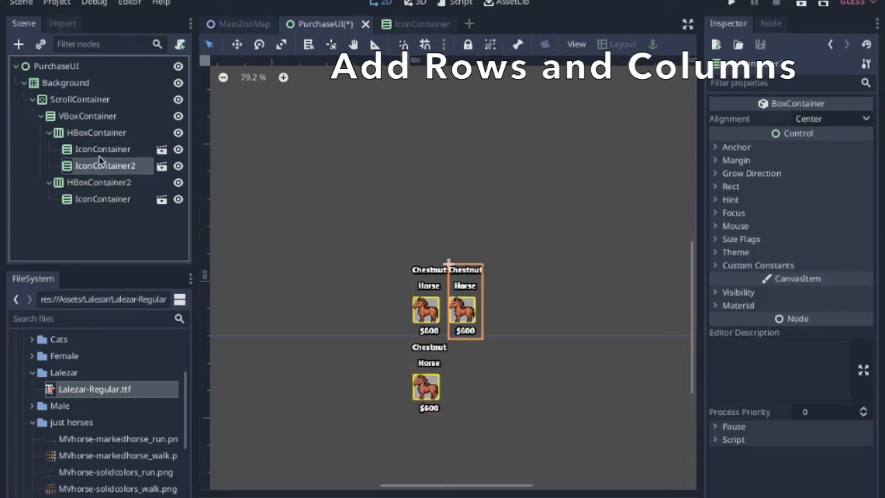
key(ctrl+d)
click(95, 215)
key(ctrl+d)
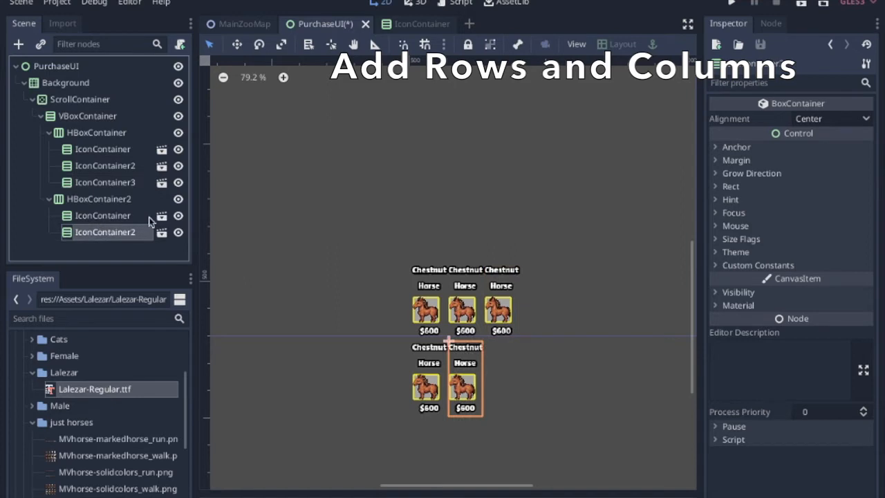
Run the PurchaseUI scene to test the rows and columns of animal icons.
click(731, 4)
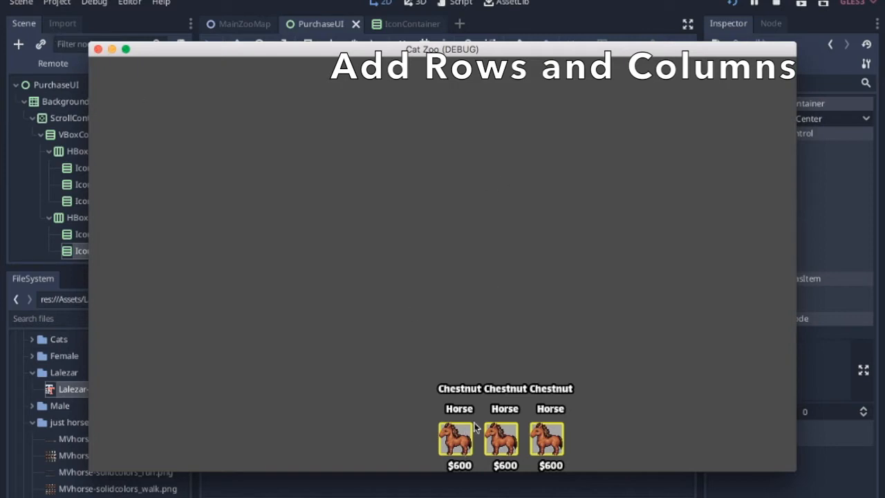
End the test run and attach a new PurchaseUI.gd script to the PurchaseUI root node.
click(98, 49)
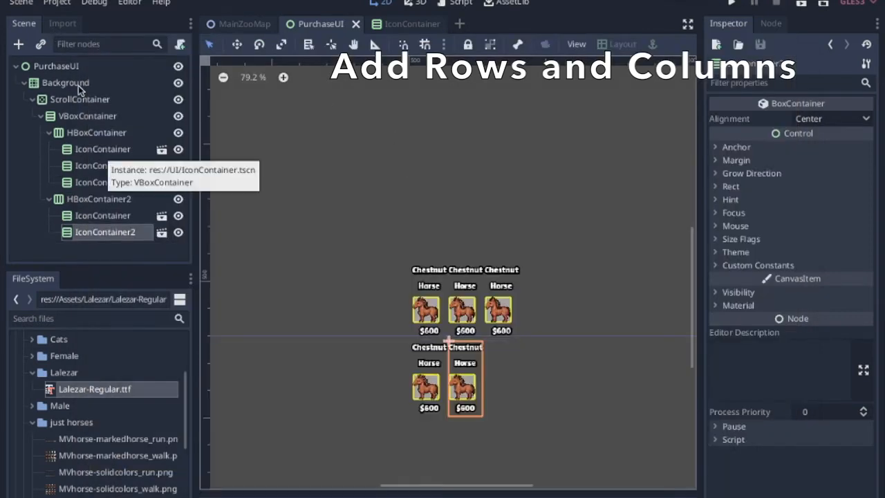
click(55, 66)
click(180, 45)
click(488, 340)
click(349, 101)
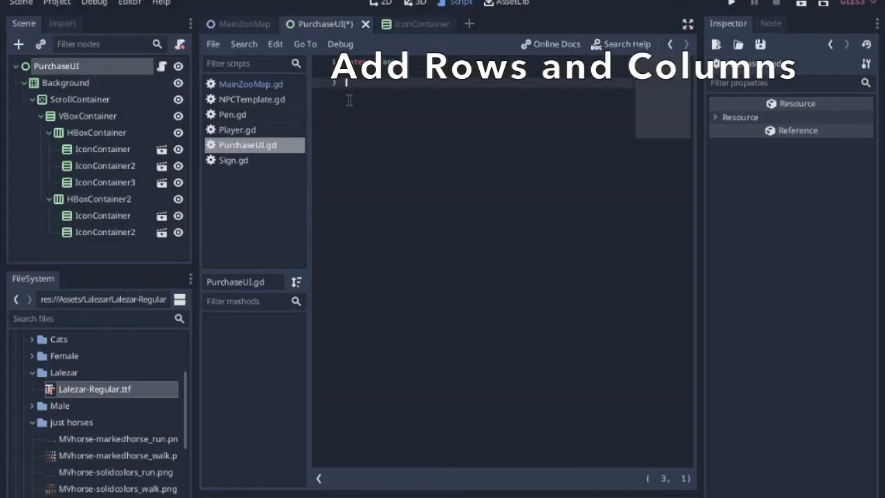
Add a _ready() function a few lines below the extends line in the PurchaseUI script.
key(Return)
key(Return)
key(Return)
text(func)
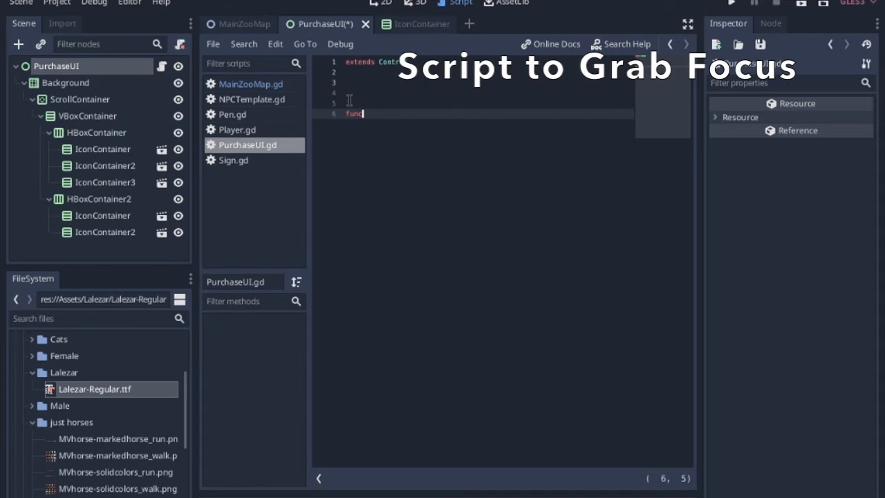
text( _ready():)
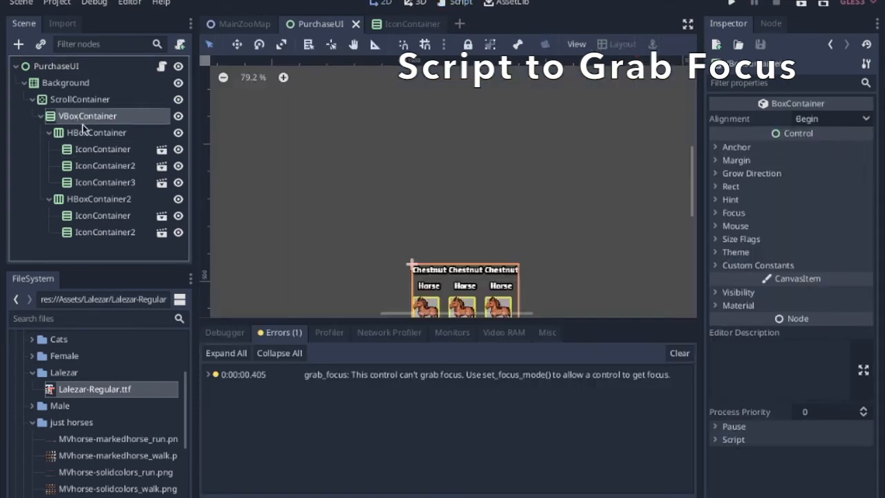
Copy the node path of the first row's first IconContainer and paste it into _ready() as a $ node reference.
click(90, 150)
right_click(92, 149)
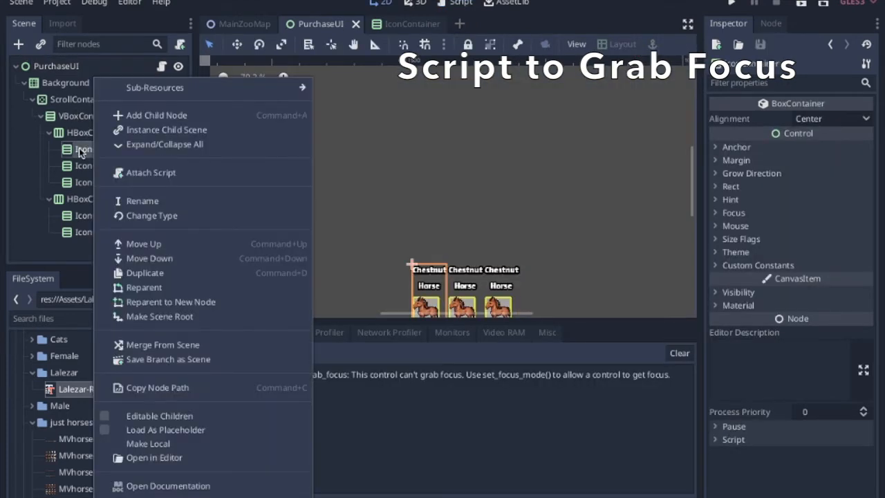
click(158, 387)
key(alt+3)
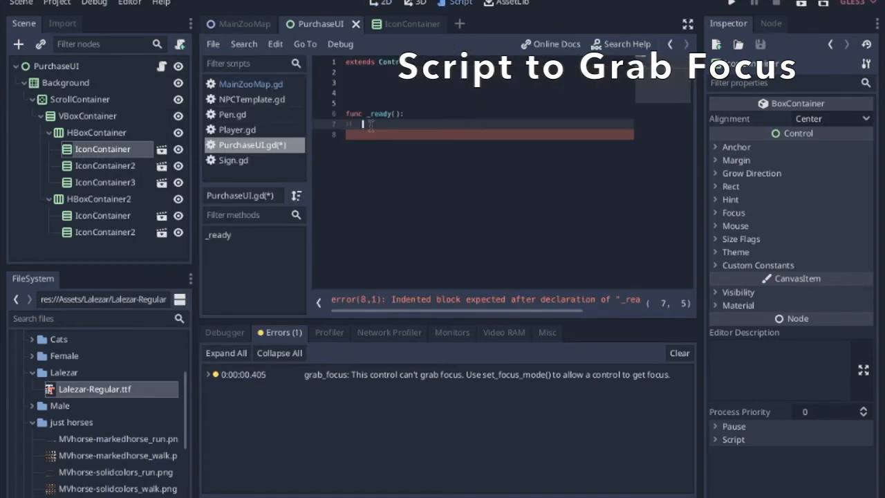
key(ctrl+v)
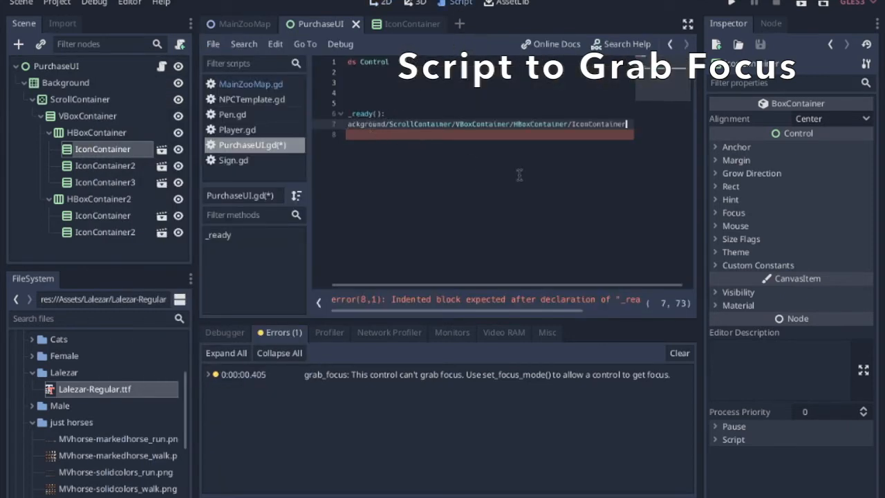
drag(497, 286, 449, 285)
click(357, 124)
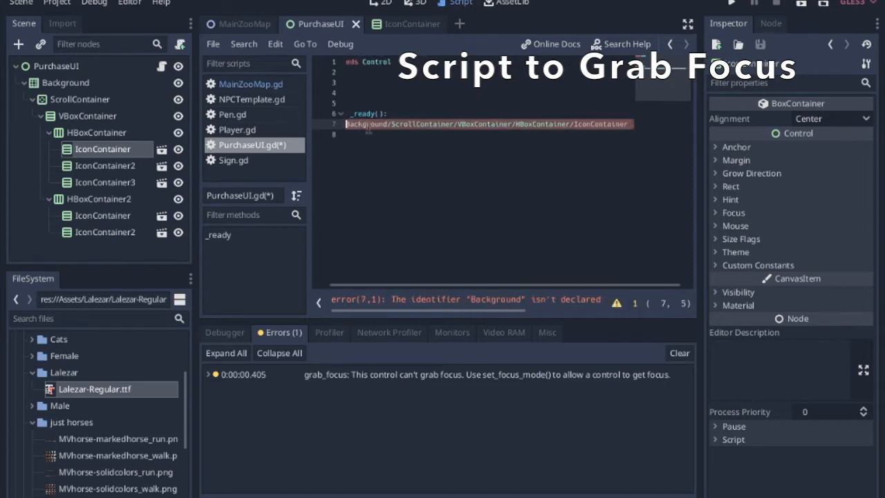
text($)
click(433, 114)
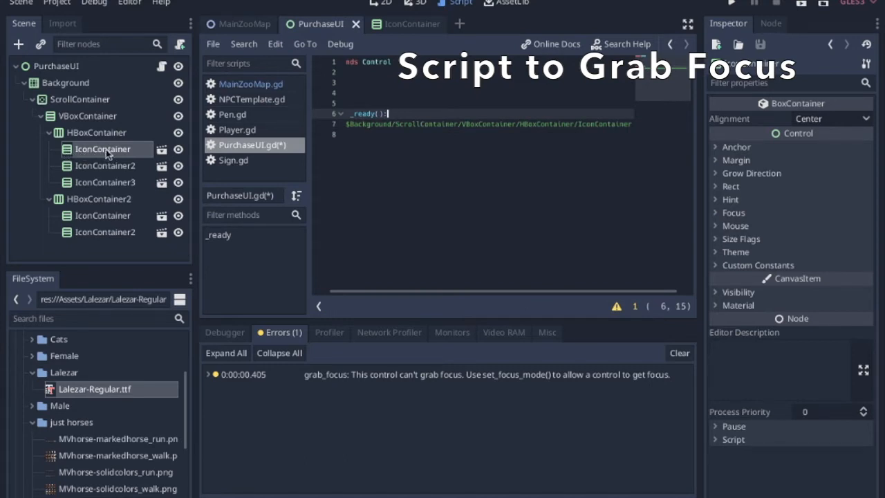
Check the IconContainer scene's child names, then extend the node reference with .find_node("Icon").grab_focus().
click(161, 150)
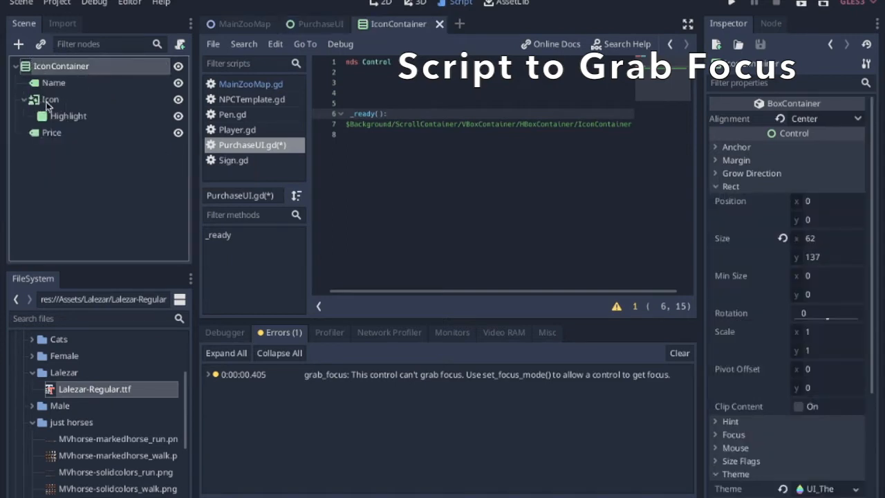
key(ctrl+shift+F11)
text(.find)
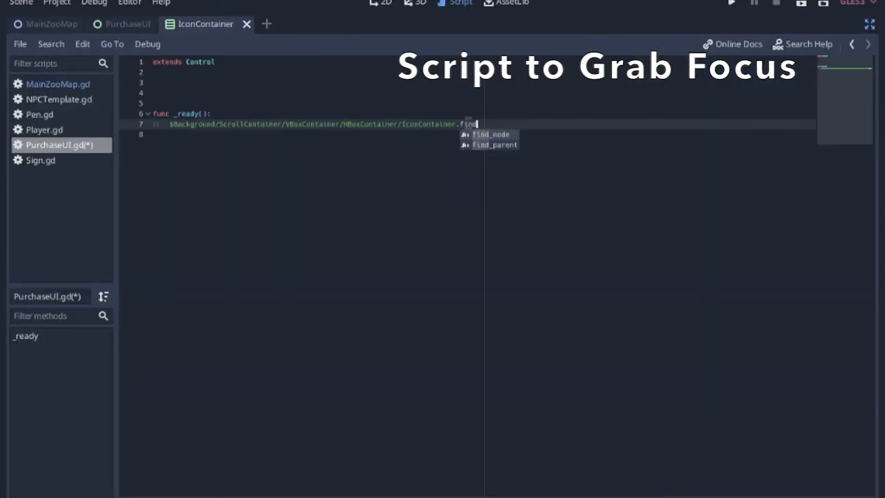
key(Return)
text("Icon").g)
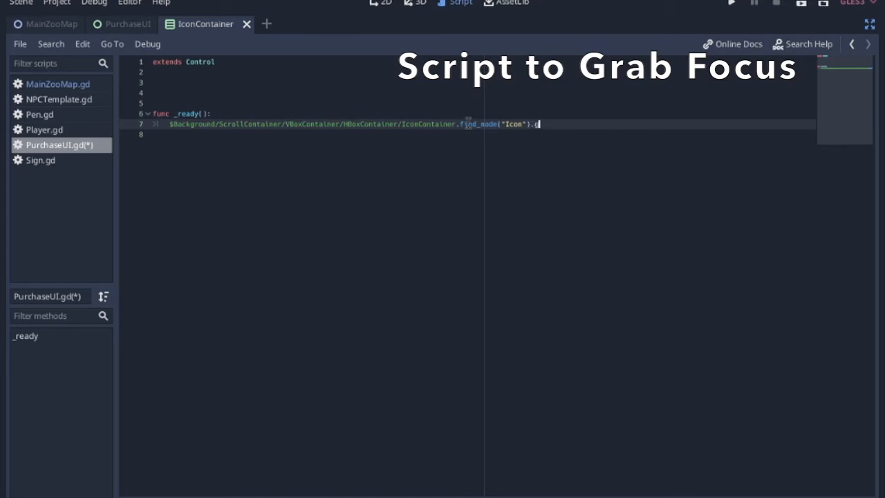
text(_focus()
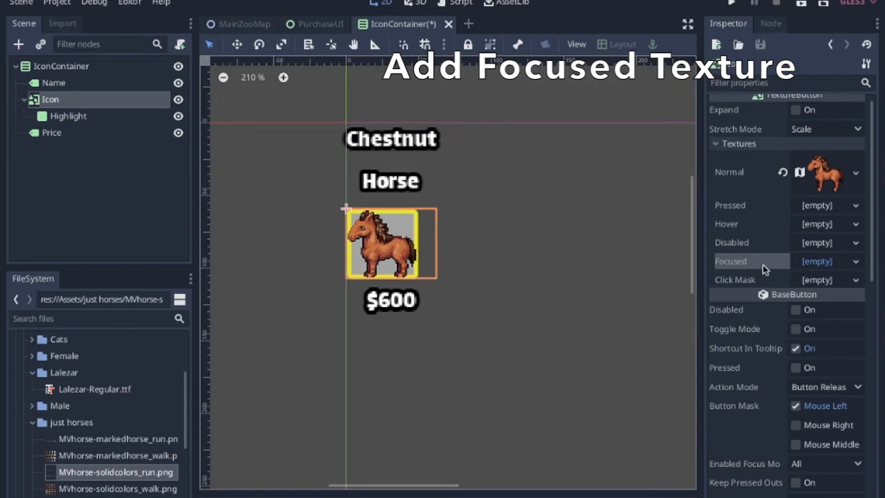
Give the Icon button's Focused texture a new AtlasTexture using MVhorse-solidcolors_run.png with a 64 × 64 region.
click(852, 267)
click(805, 294)
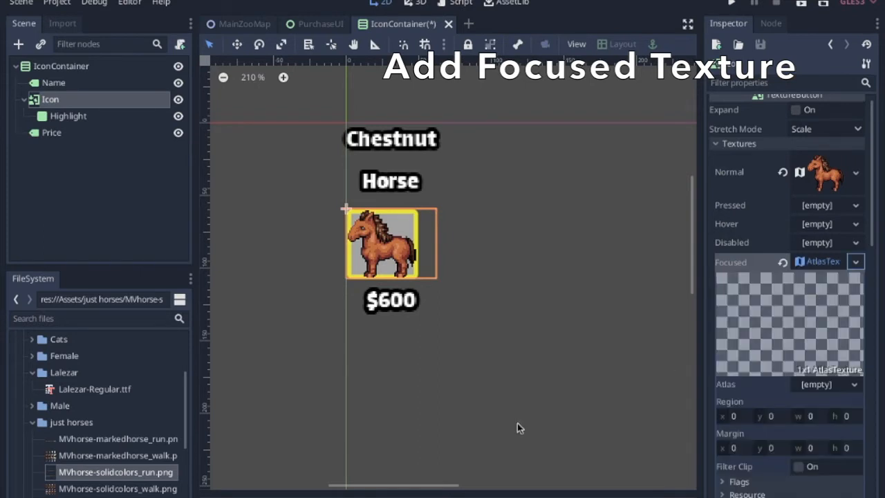
drag(86, 474, 796, 412)
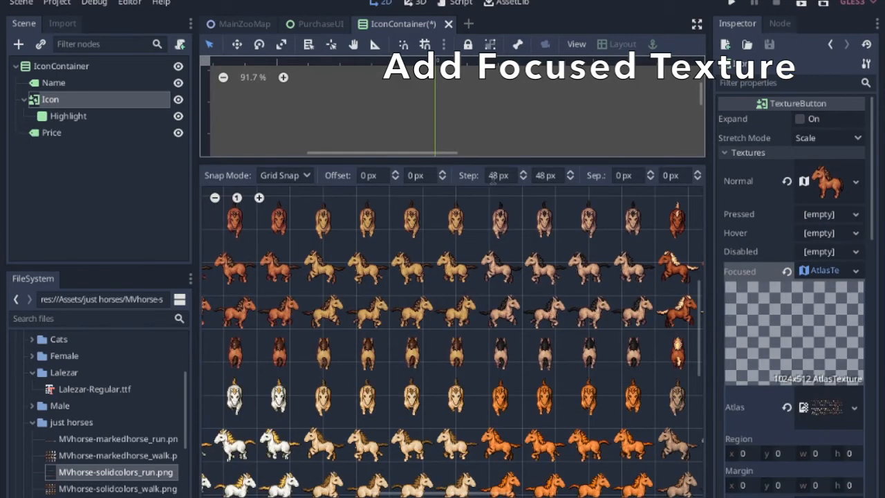
click(490, 174)
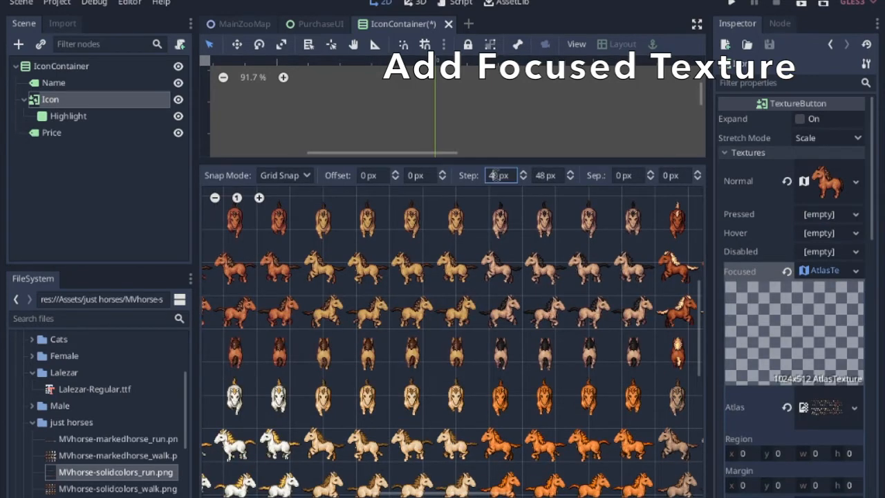
Run the project to test the focused texture on the animal icons, and close the game window.
click(730, 4)
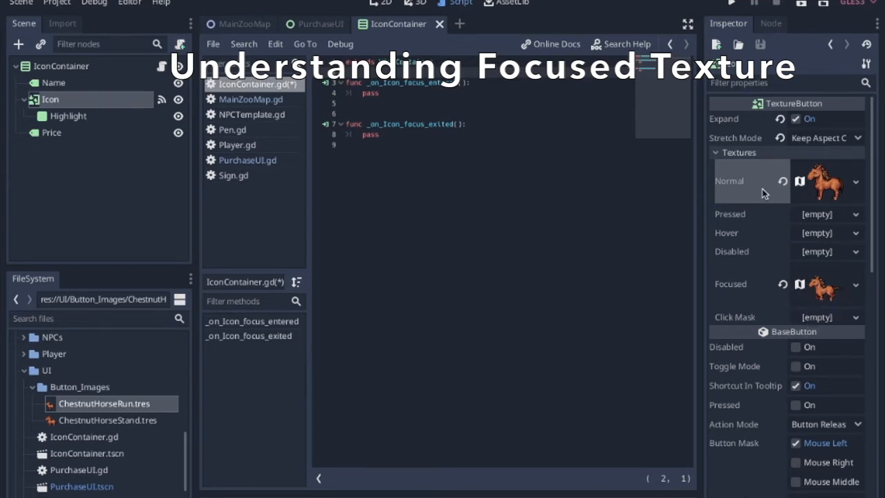
click(730, 3)
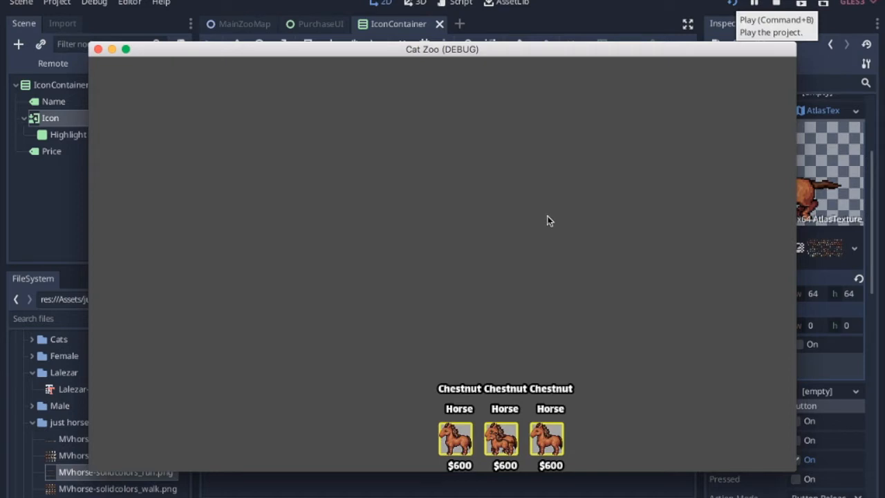
click(97, 50)
Enable Follow Focus on the ScrollContainer in the PurchaseUI scene.
click(320, 25)
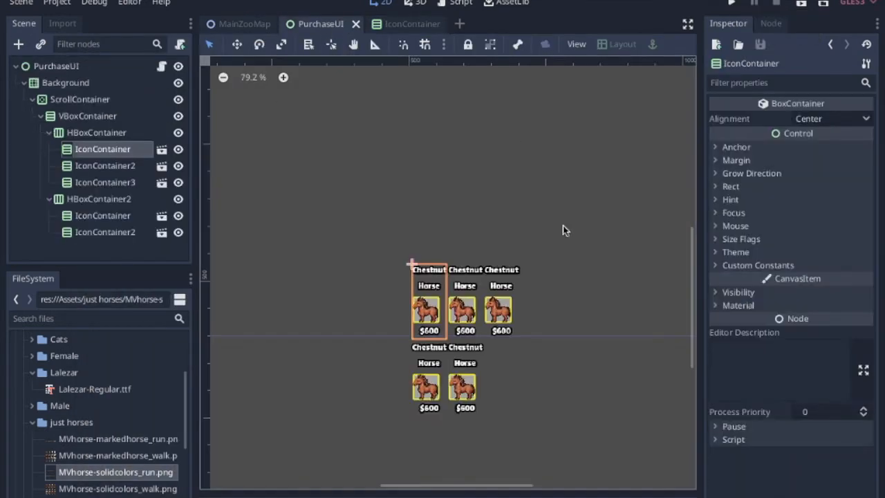
click(69, 99)
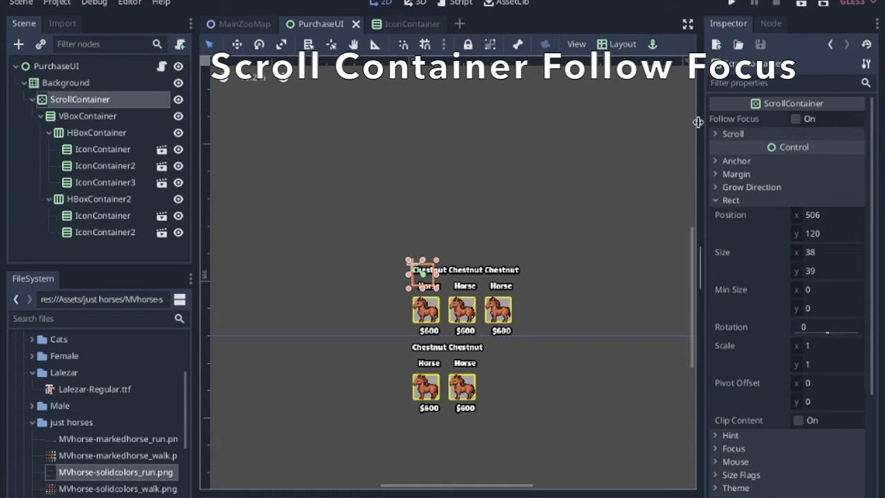
click(795, 122)
Run the project and move the focus across the icons in all directions to test how the container scrolls.
click(737, 4)
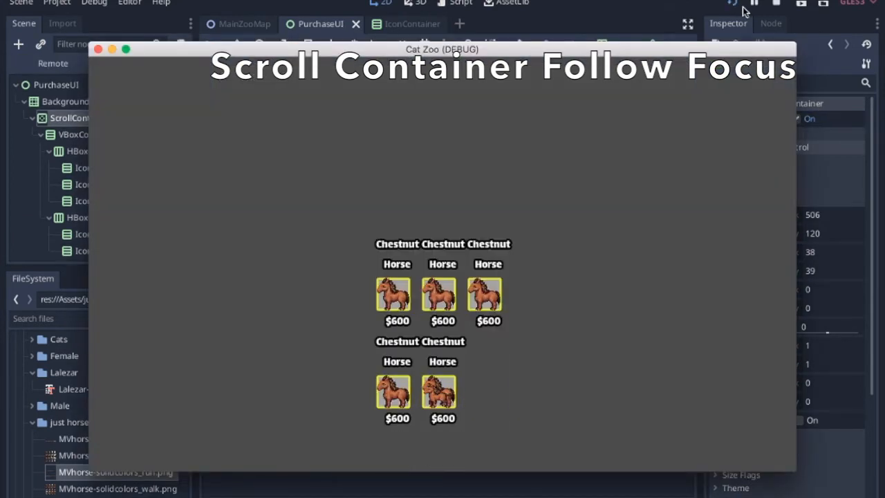
key(Down)
key(Left)
key(Up)
key(Right)
key(Right)
key(Down)
key(Left)
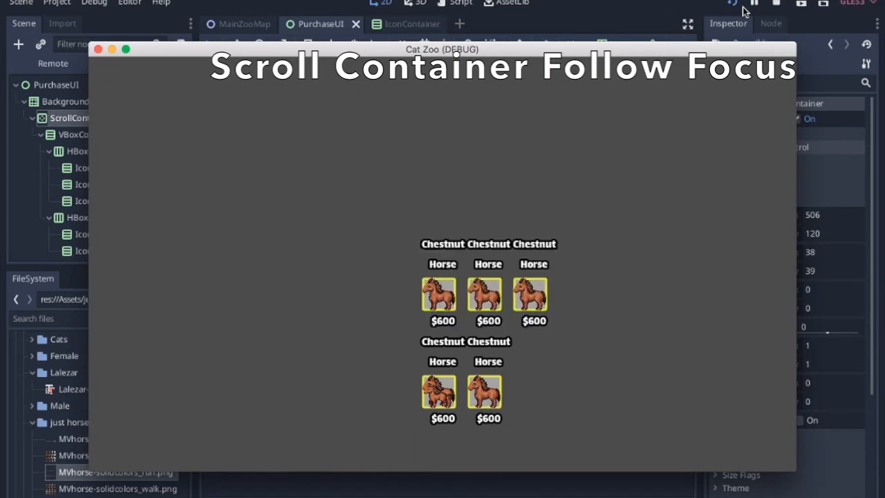
key(Up)
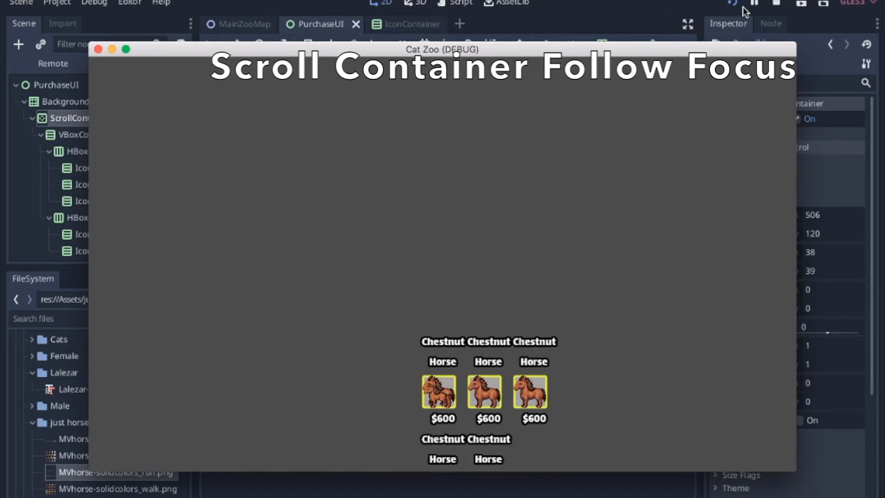
click(98, 51)
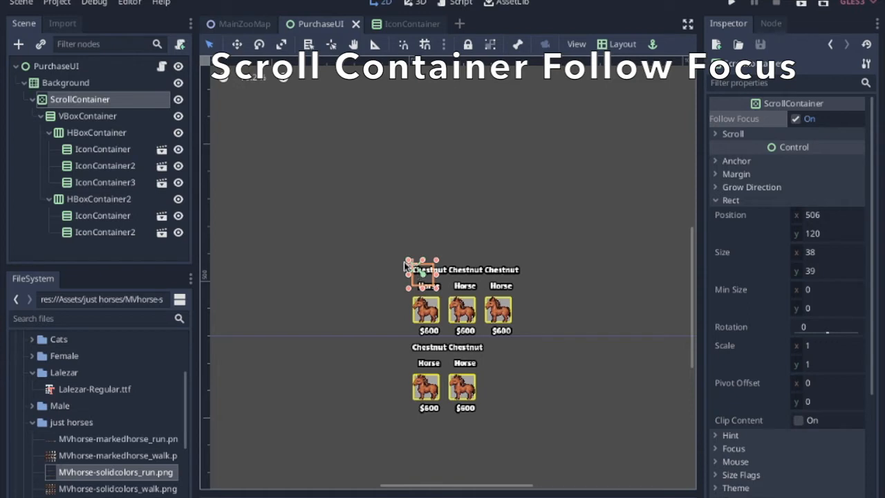
Move the ScrollContainer slightly up in the scene, to position 502.166, 75.575, using Move mode.
scroll(404, 264, down, 4)
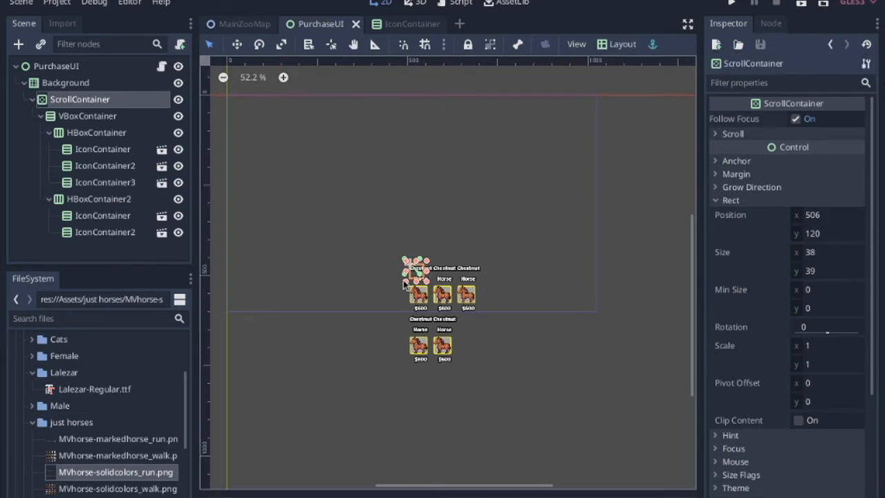
drag(414, 280, 412, 271)
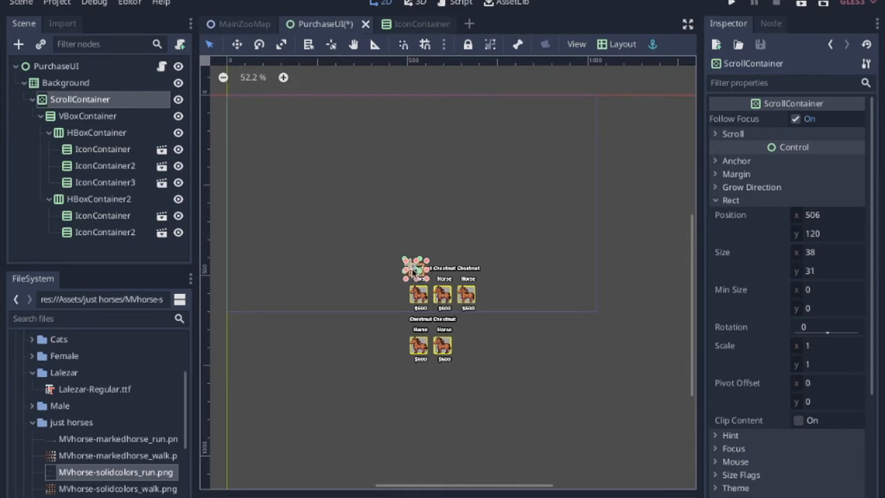
click(237, 43)
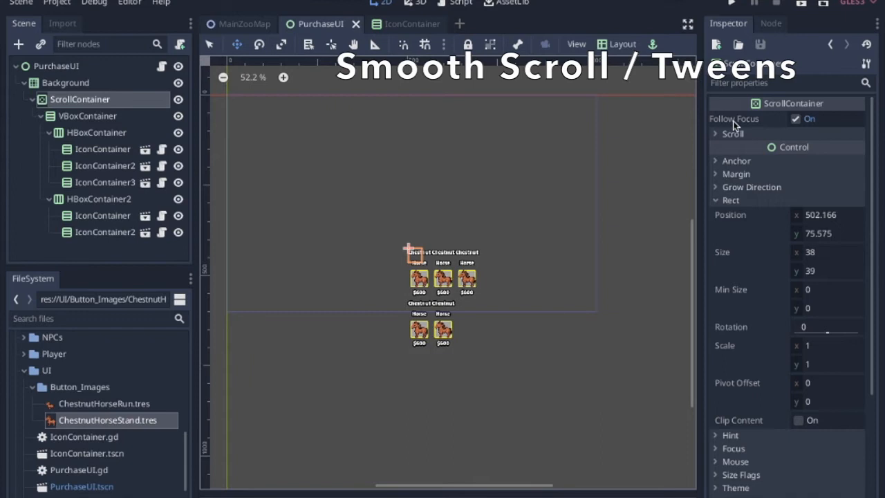
Turn off Follow Focus on the ScrollContainer and look over its Scroll properties.
click(795, 119)
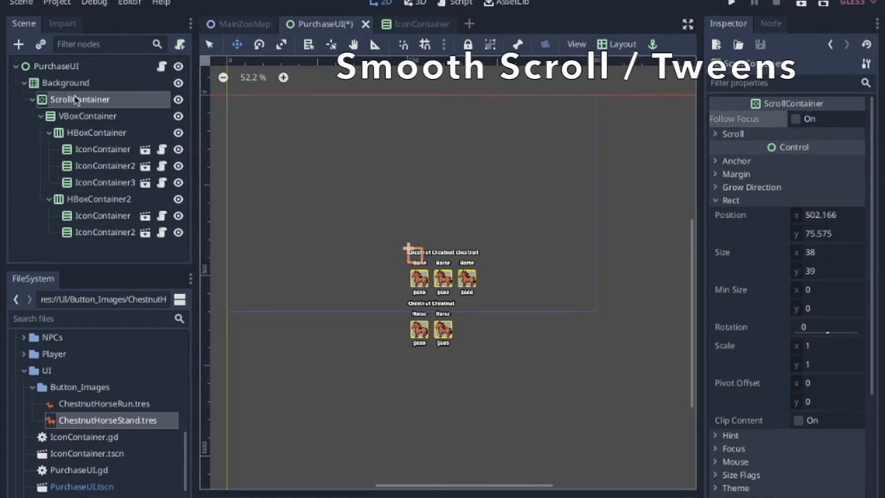
click(732, 135)
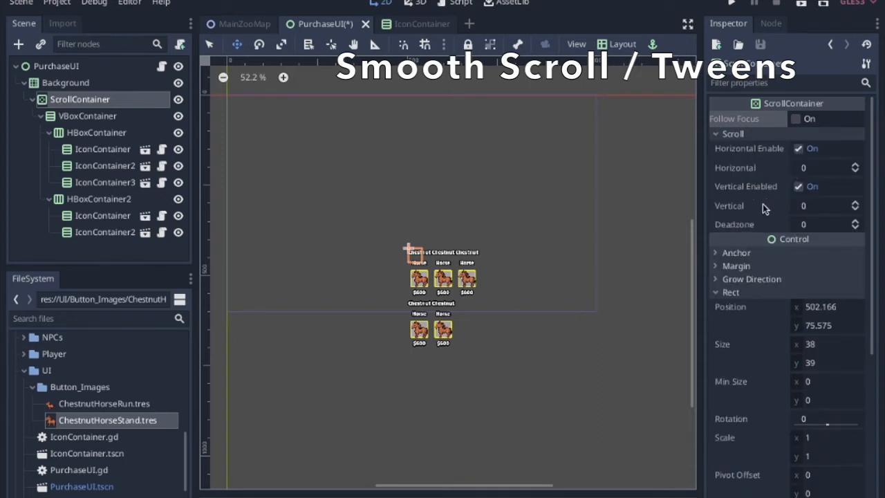
click(733, 134)
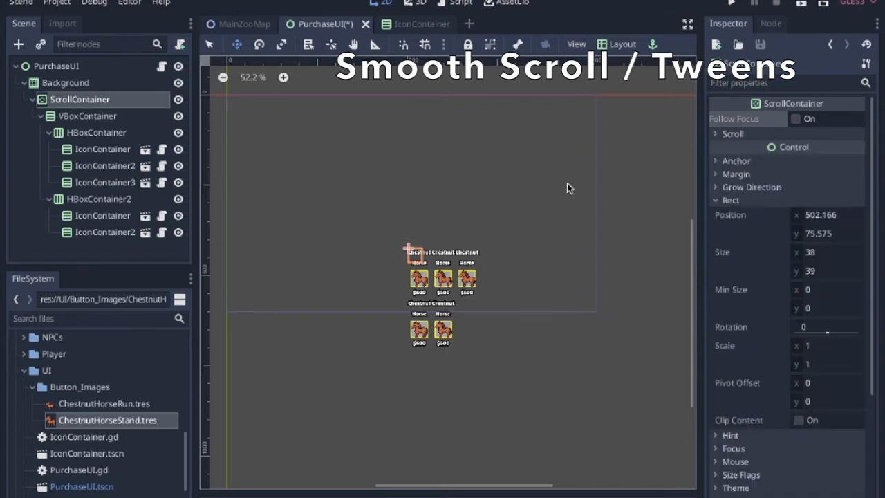
Open the IconContainer scene and view its script with the Icon focus signal functions.
click(141, 151)
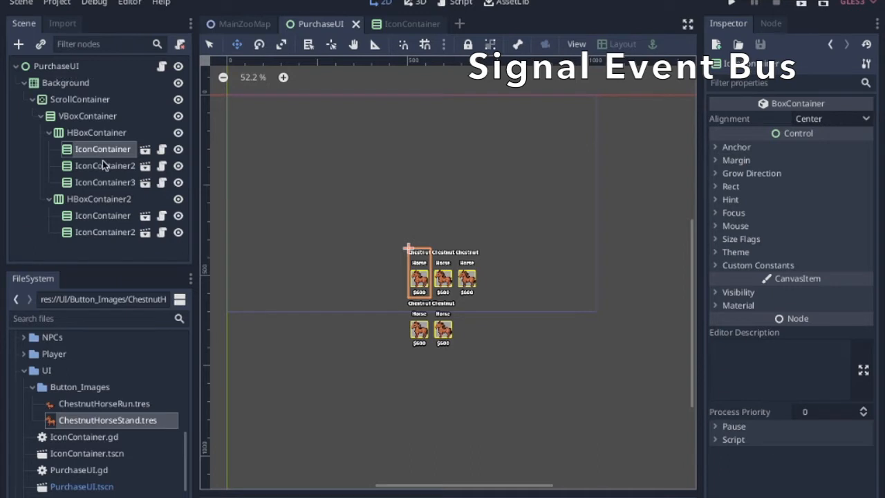
click(415, 22)
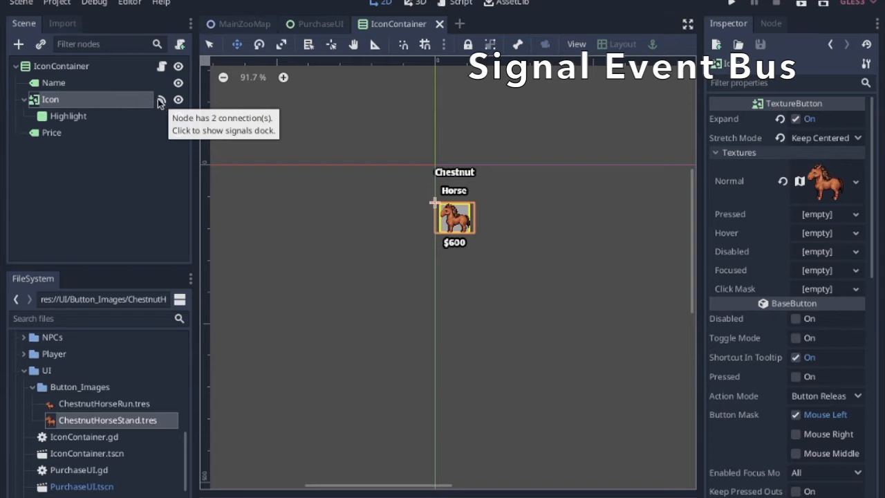
click(443, 4)
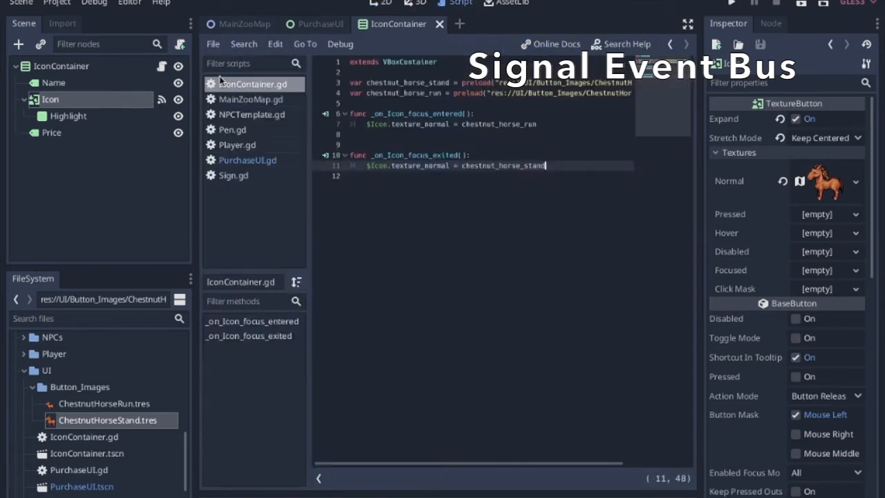
Create a new empty GDScript file Events.gd inheriting Node and declare the signal update_purchase_ui in it.
click(214, 45)
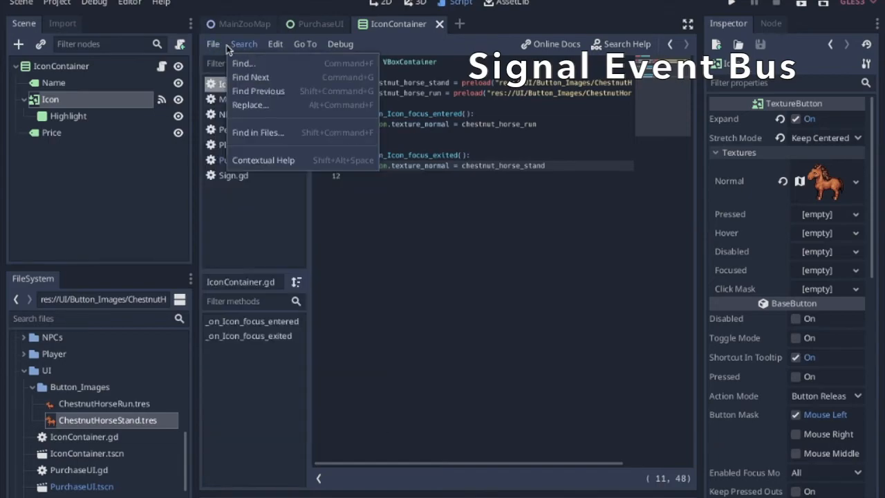
click(220, 61)
text(Eve.gd)
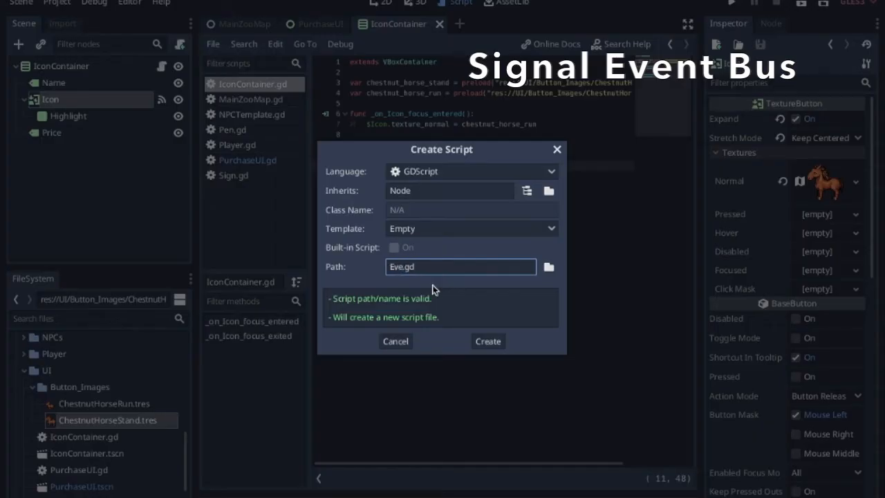
text(nts)
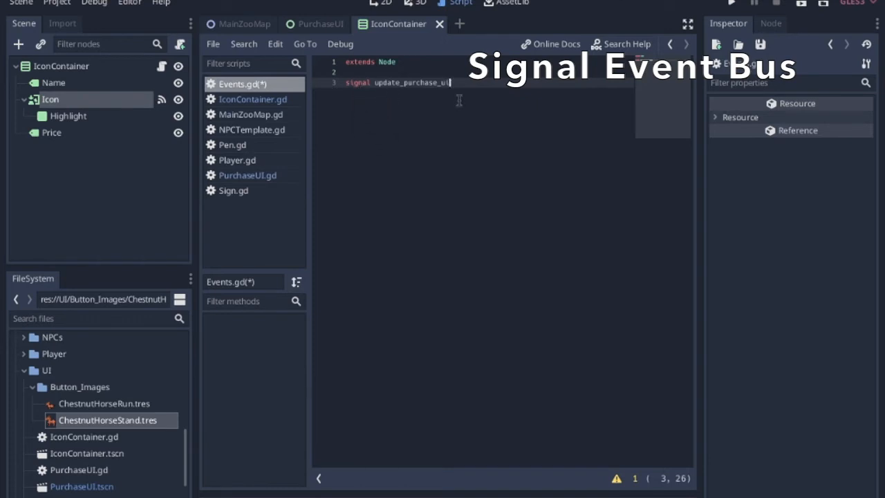
Register res://Events.gd as an AutoLoad singleton with the node name Events in the project settings.
click(57, 3)
click(79, 19)
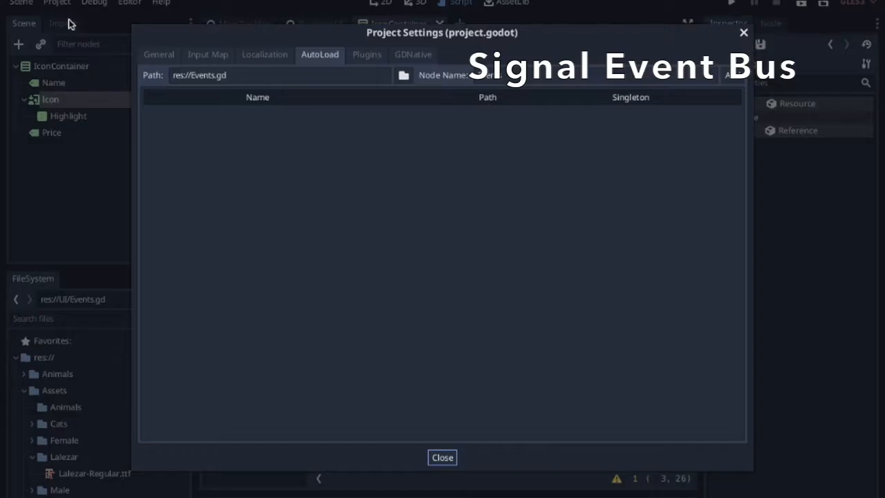
click(403, 74)
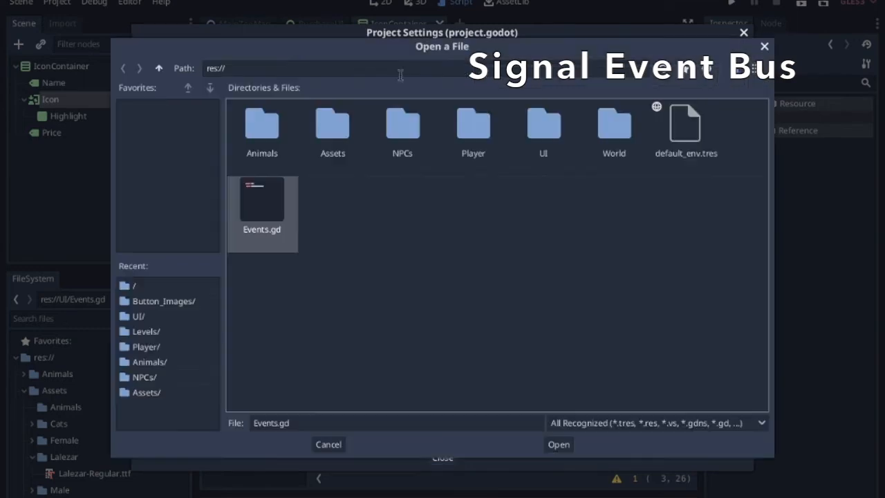
double_click(271, 212)
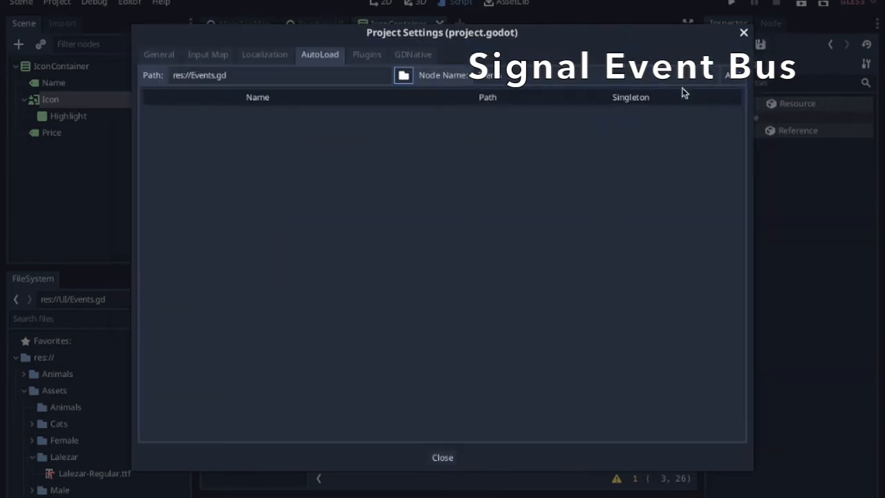
click(731, 76)
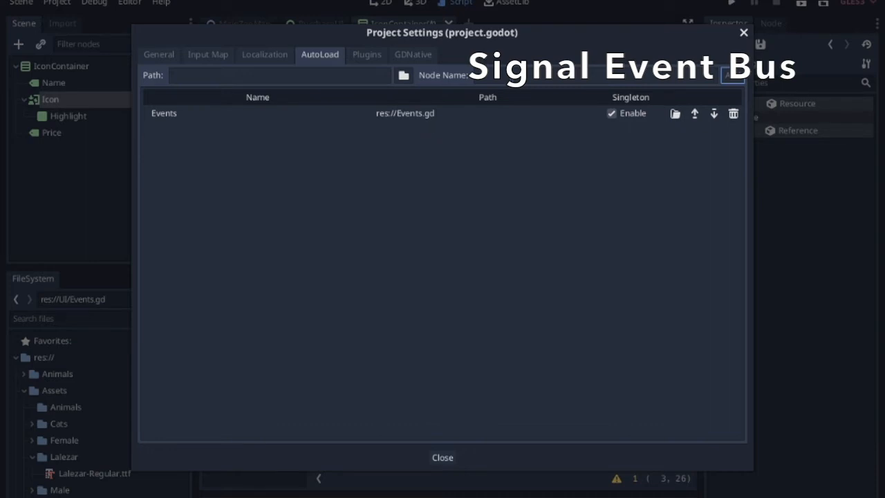
key(Escape)
Begin an Events.connect call for the "update_purchase_ui" signal as the first line of _ready() in PurchaseUI.gd.
click(269, 174)
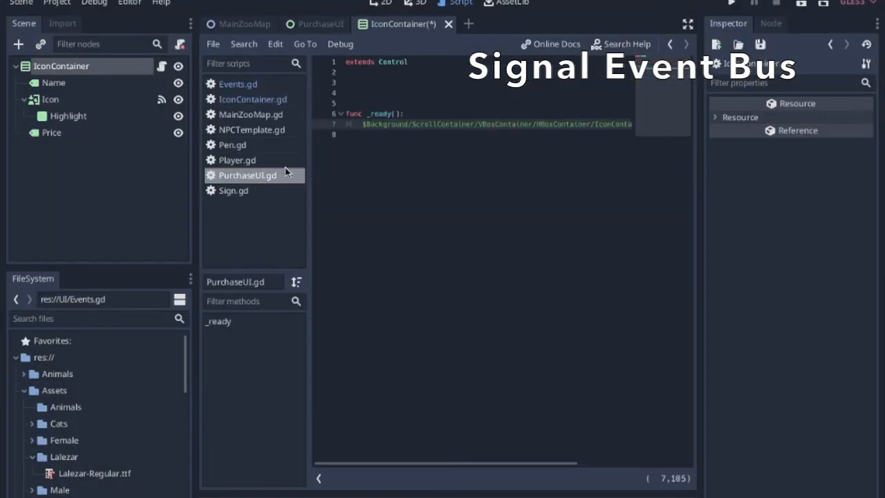
click(407, 113)
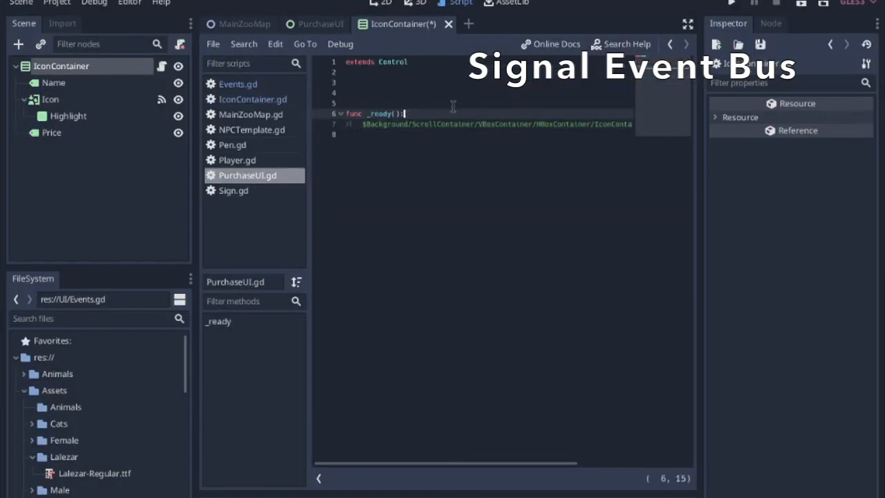
key(Return)
text(Events.c)
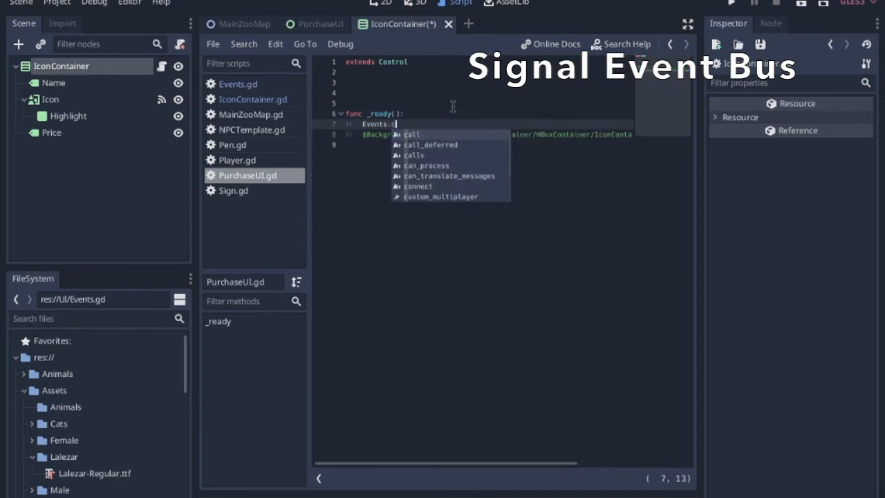
text(onnect()
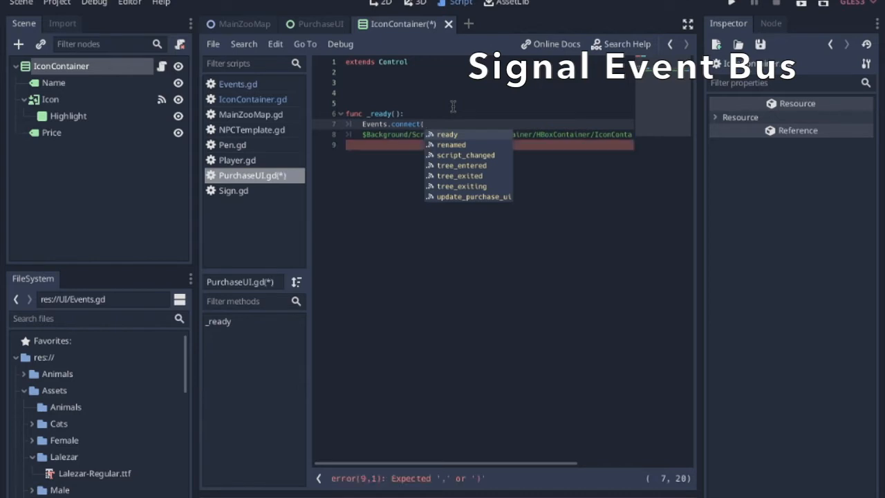
key(Down)
key(Down)
key(Down)
key(Down)
key(Down)
key(Down)
key(Return)
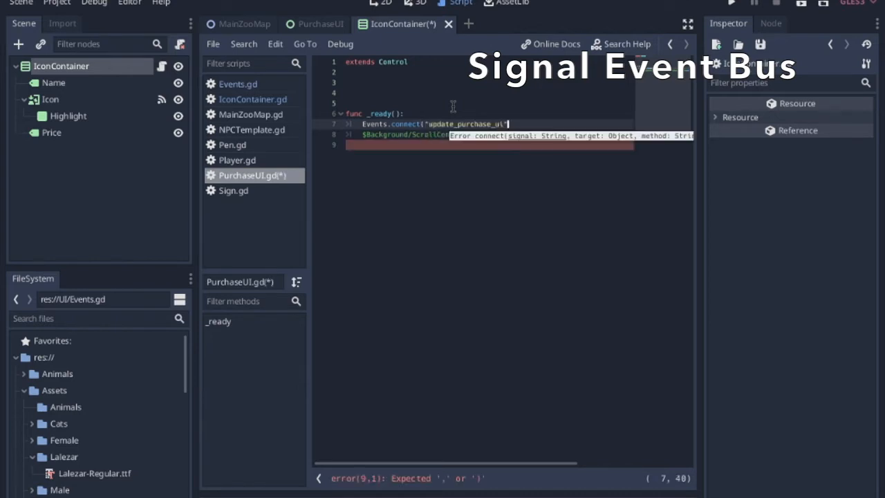
Complete the connect call with self as the target and "_update_purchase_ui" as the method.
text(, self, )
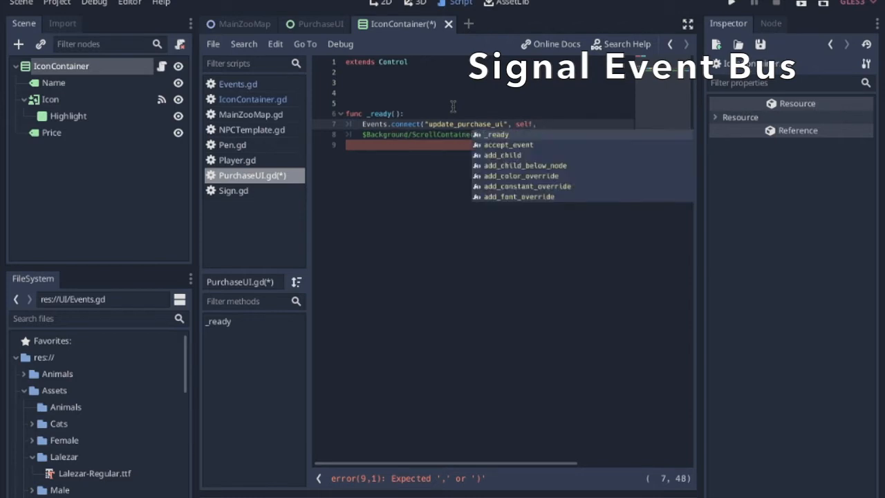
text("_update)
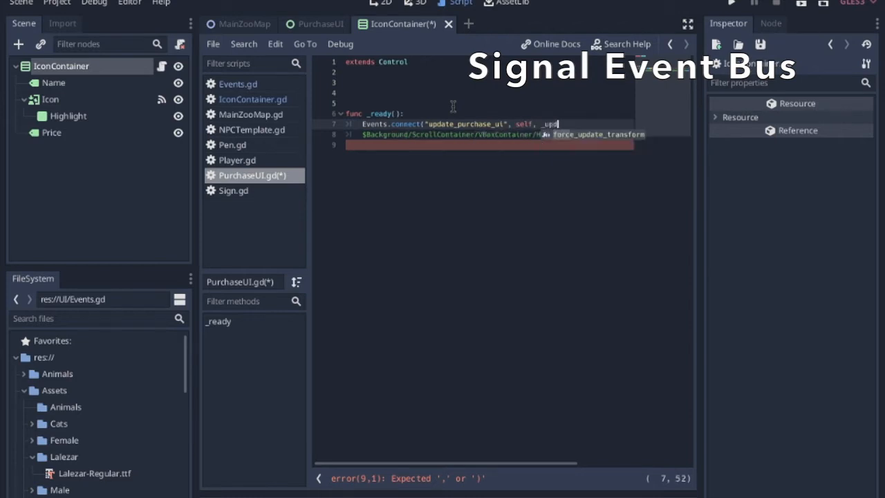
text(_purchas)
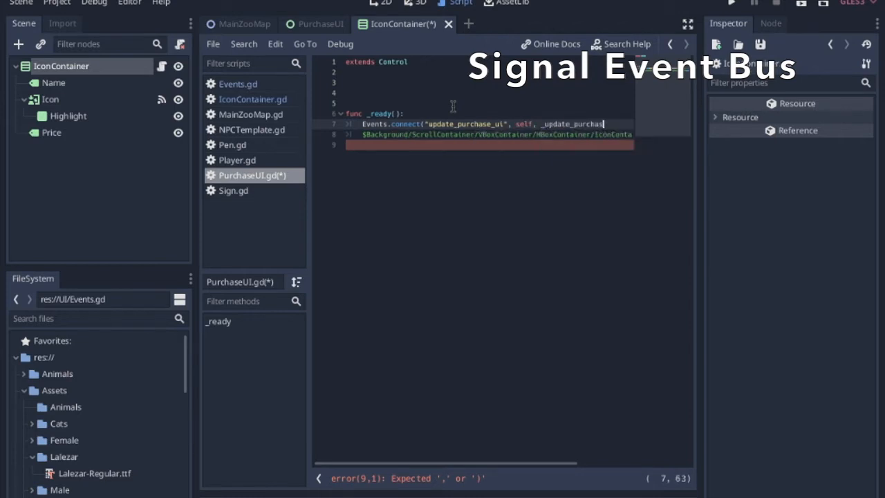
text(e_ui)
key(ctrl+Left)
text(")
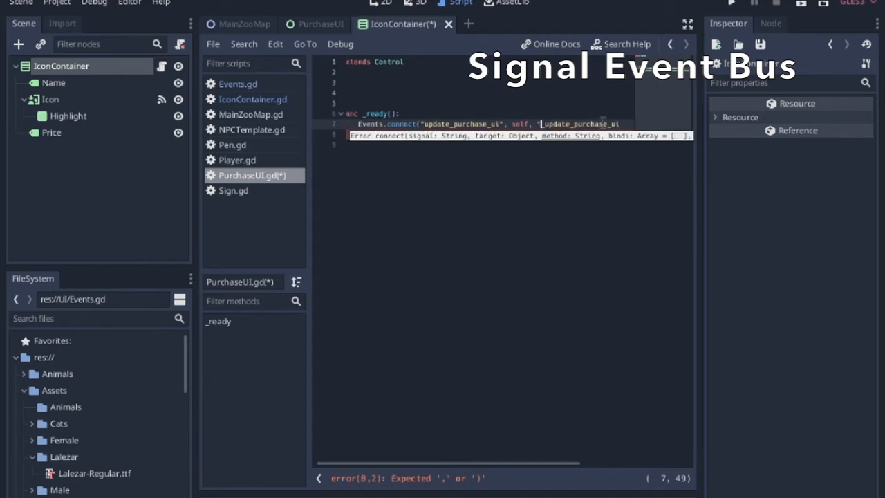
click(624, 128)
text("))
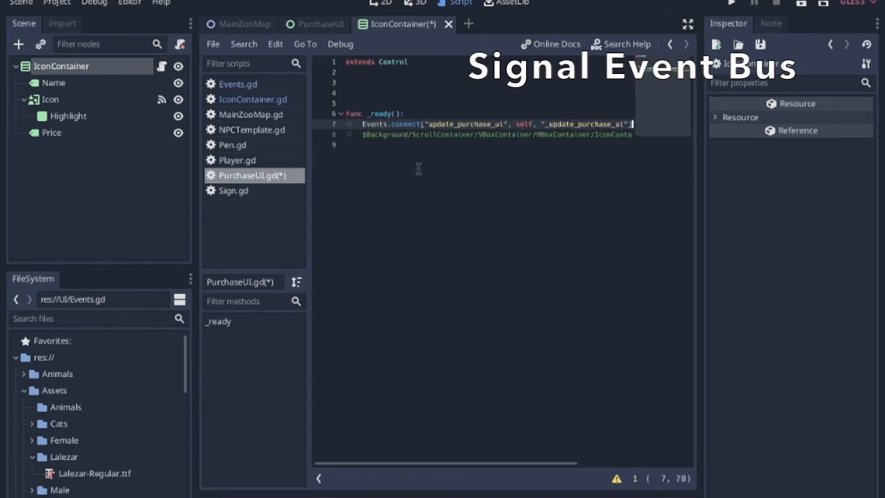
Add a function _update_purchase_ui(node) with a pass body below _ready() in PurchaseUI.gd.
click(371, 153)
key(Return)
key(Return)
key(Return)
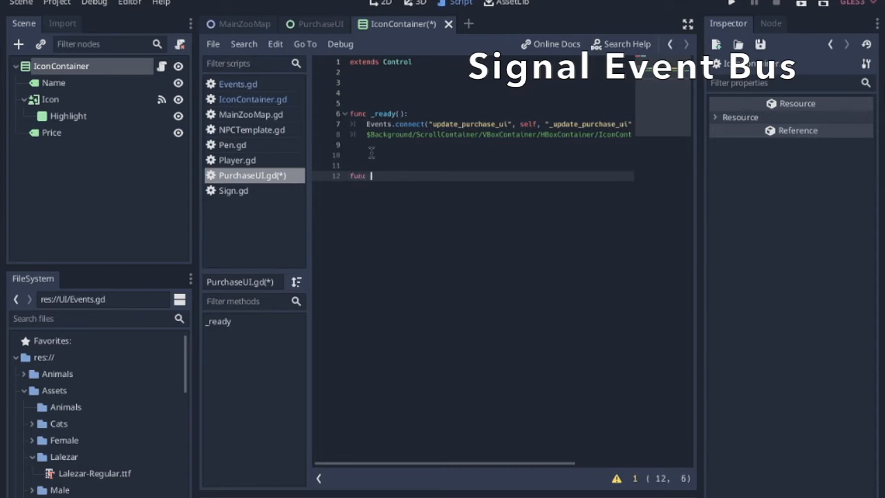
text(_update_purchase_ui():)
key(Return)
text(pass)
click(530, 171)
key(Left)
key(Left)
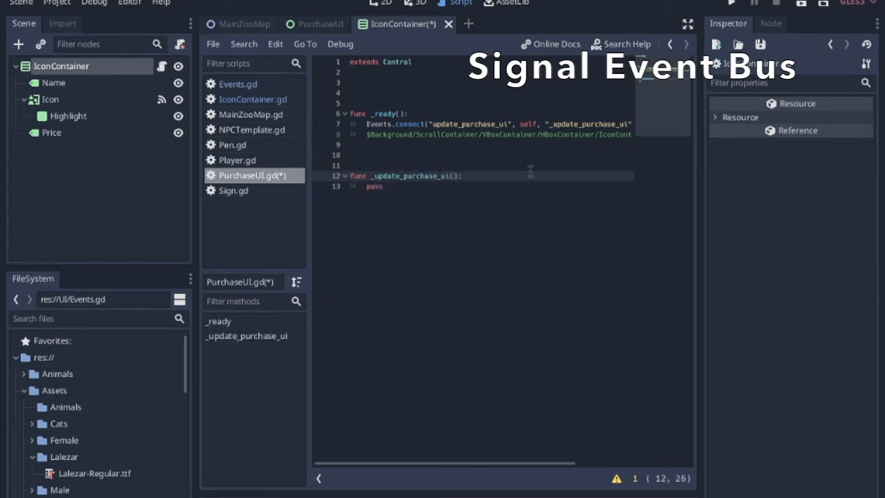
click(396, 185)
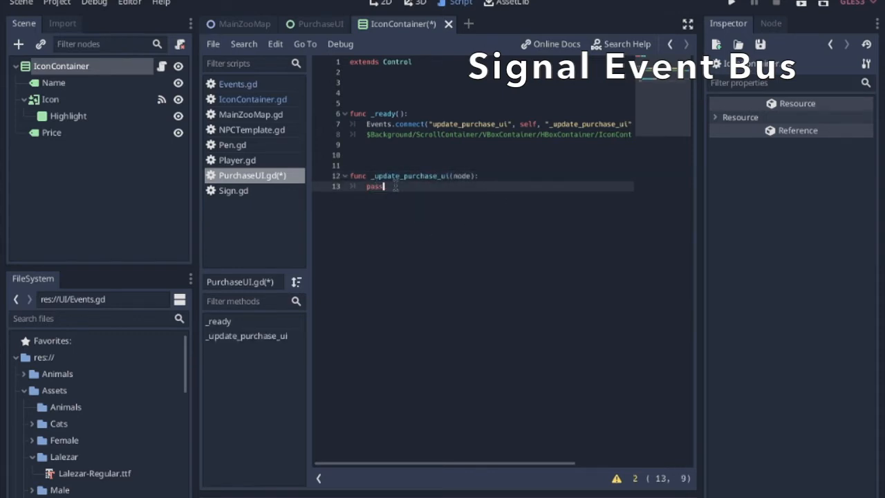
In IconContainer.gd, emit the Events signal "update_purchase_ui" with self at the start of _on_Icon_focus_entered().
click(224, 103)
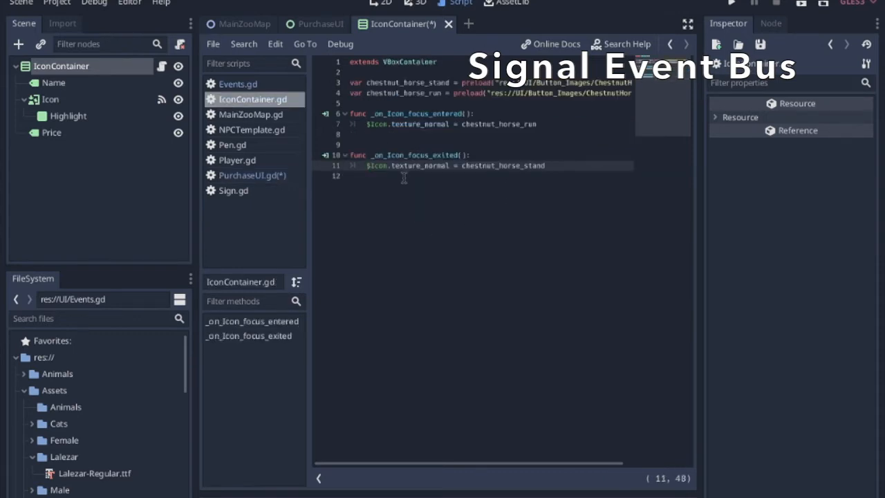
click(498, 113)
key(Return)
text(E)
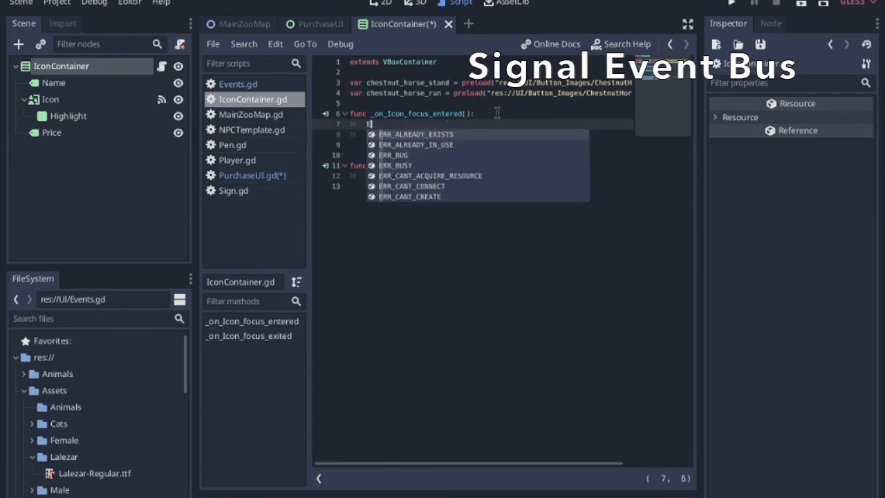
text(vents.emit_signal()
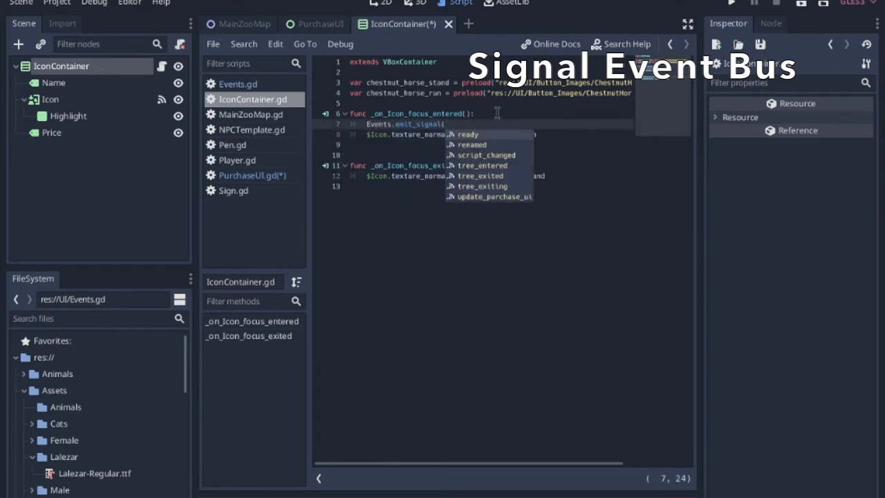
key(Up)
key(Return)
text(, self))
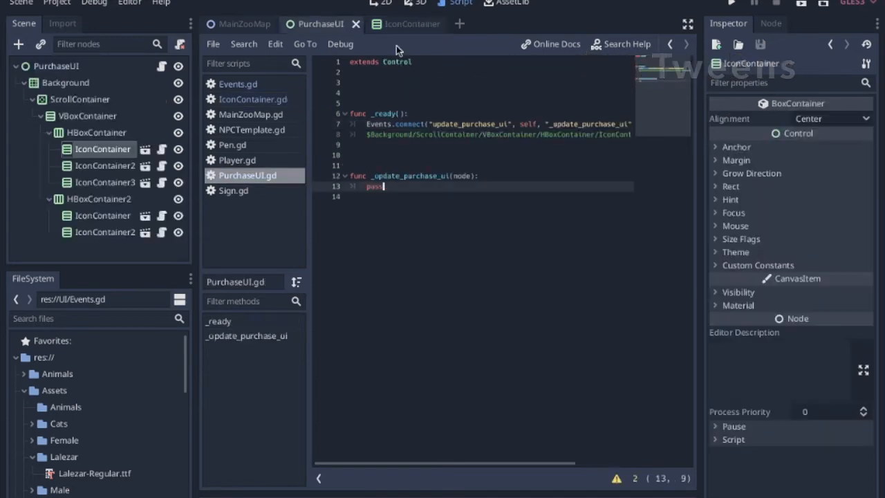
Add a Tween node as a child of the PurchaseUI root.
click(51, 67)
key(ctrl+a)
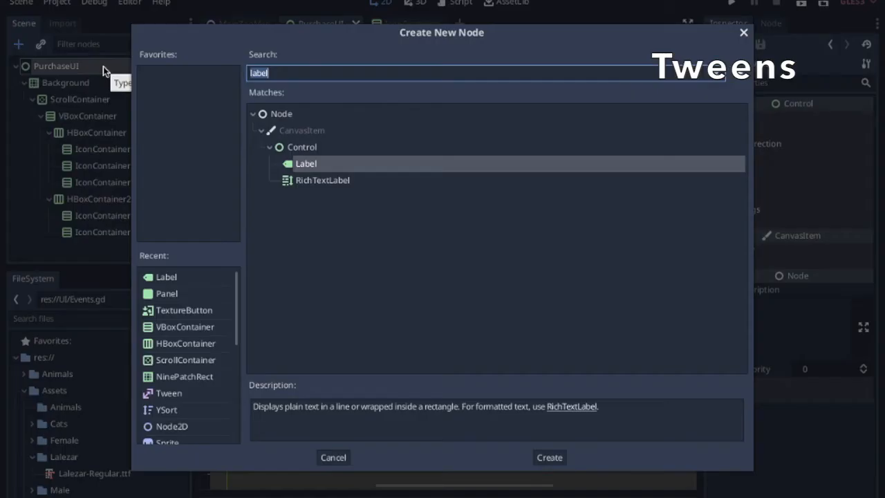
text(tween)
key(Return)
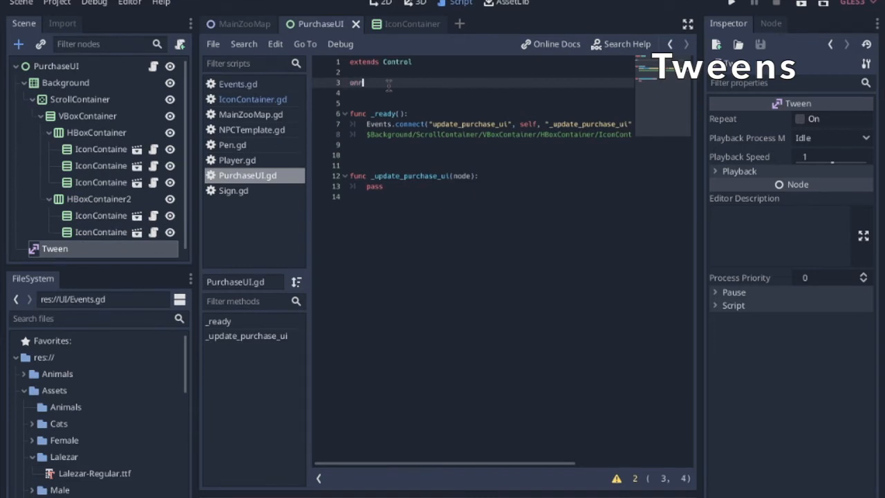
Declare onready var tween = $Tween in PurchaseUI.gd and replace pass in _update_purchase_ui with the start of a tween.interpolate_property call.
text(var tween = $Tween)
click(512, 186)
text(tween.)
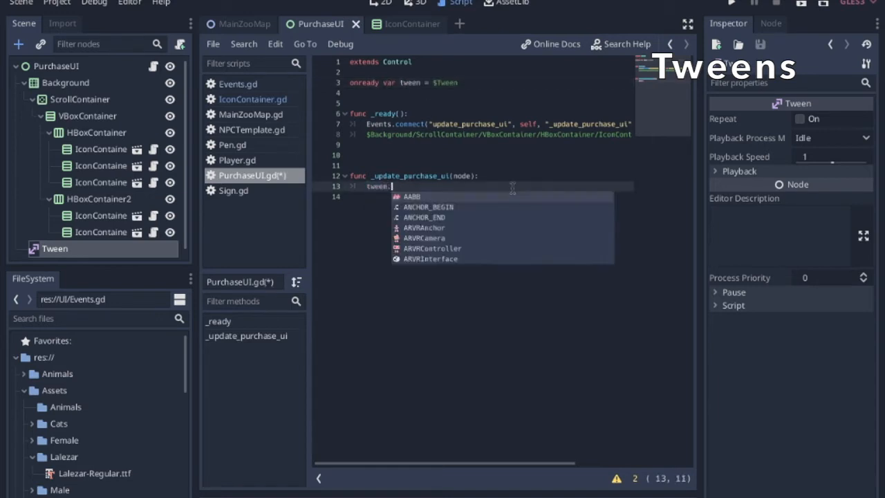
text(inter)
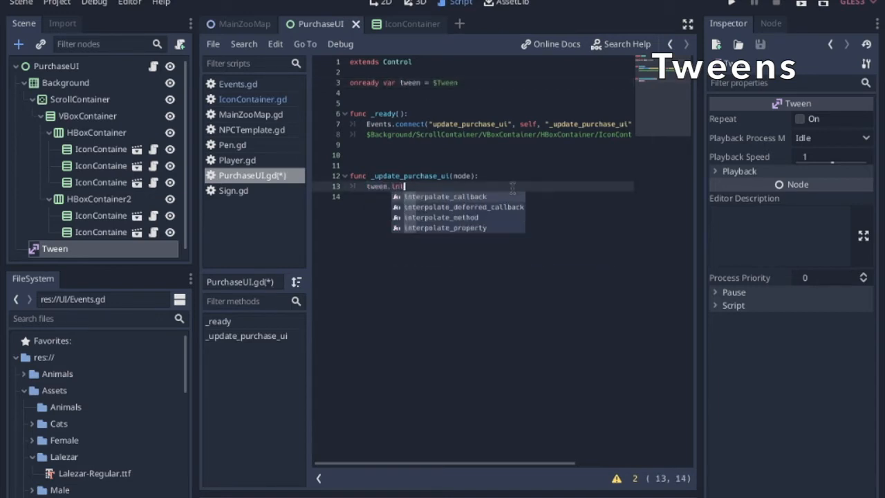
key(Down)
key(Down)
key(Down)
key(Return)
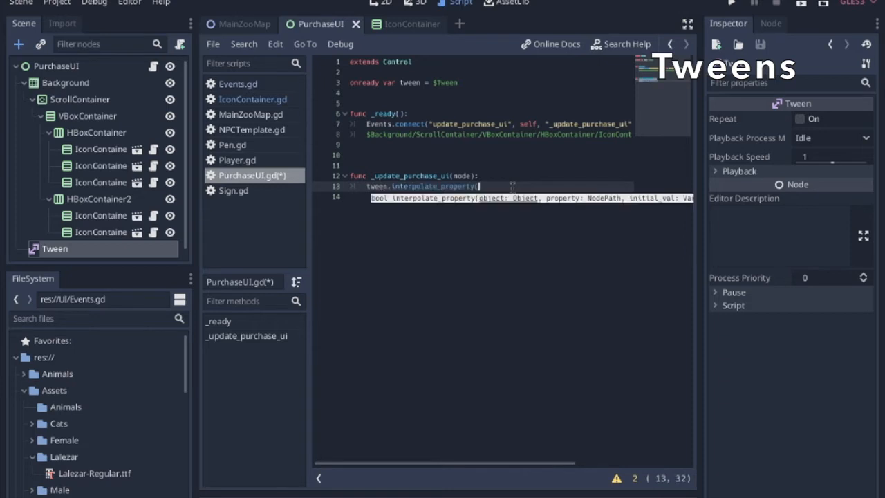
Declare onready var scroll_container = $Background/ScrollContainer below the tween variable.
click(530, 82)
key(Return)
text(onready var )
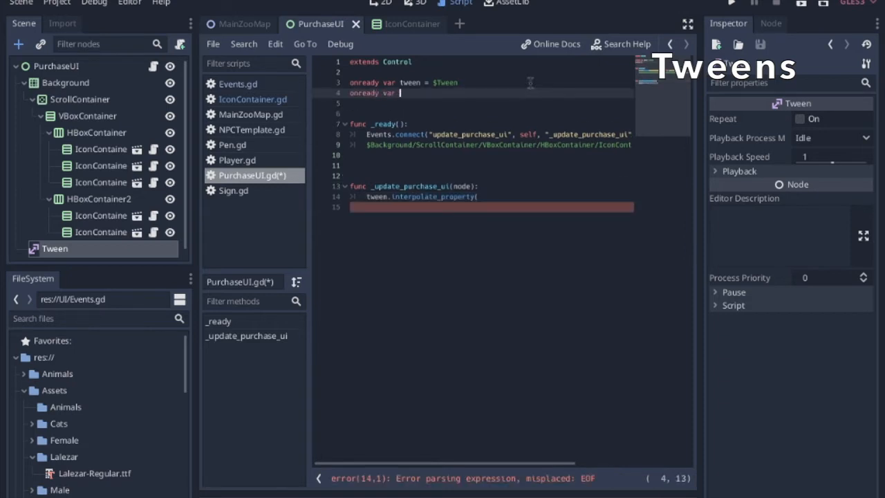
text(scroll_container = $)
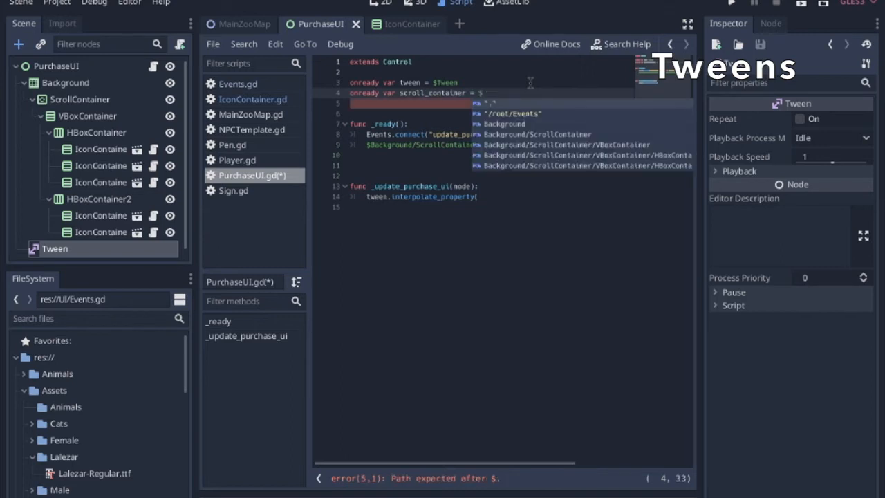
click(515, 134)
Enter scroll_container and "horizontal_scroll" as the first two arguments of the interpolate_property call.
click(497, 194)
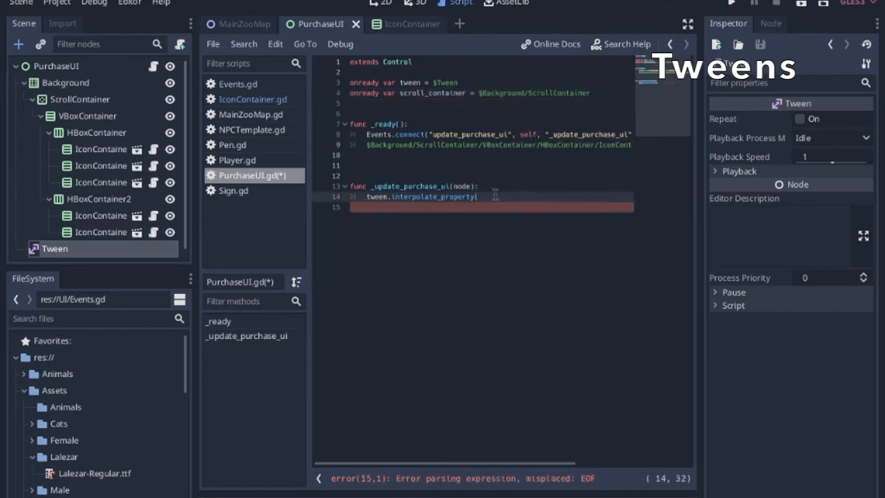
text(scroll)
key(Return)
text(, "horizontal_scroll")
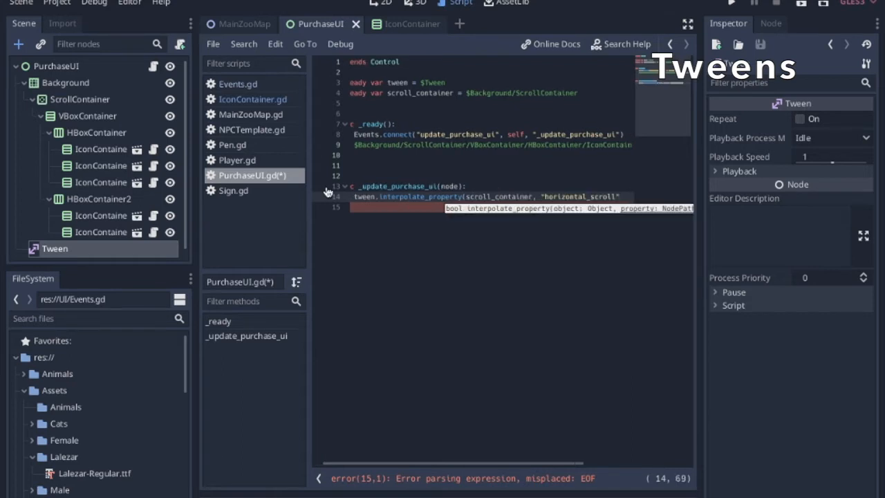
Look up the script property name of the ScrollContainer's horizontal scroll value.
click(86, 98)
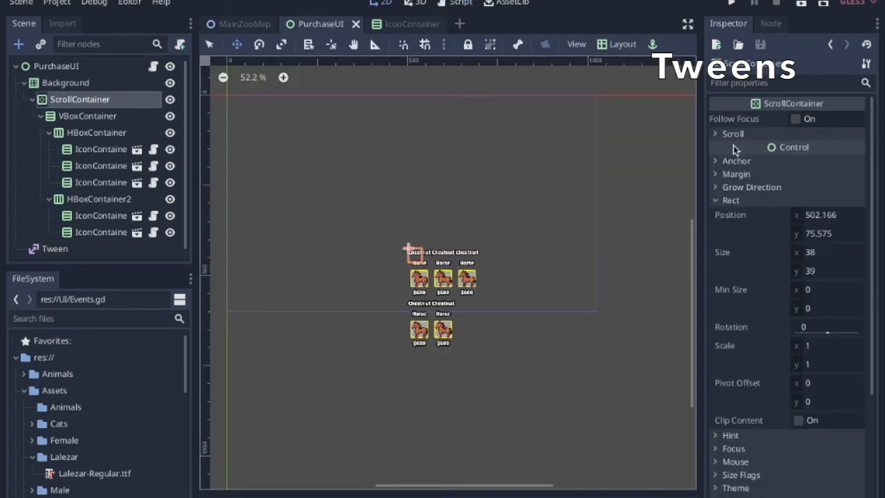
click(732, 135)
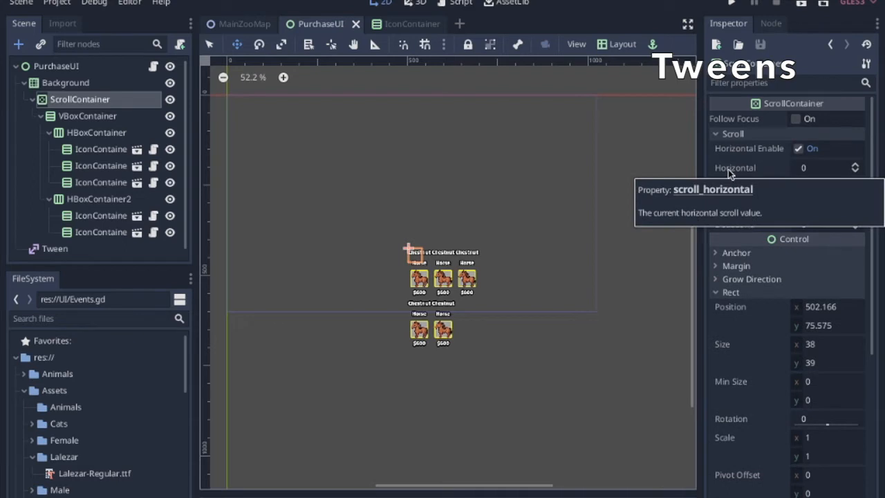
Change the interpolated property to "scroll_horizontal" and pass scroll_container.scroll_horizontal as the tween's initial value.
click(456, 3)
double_click(545, 199)
text(scroll_horizontal", )
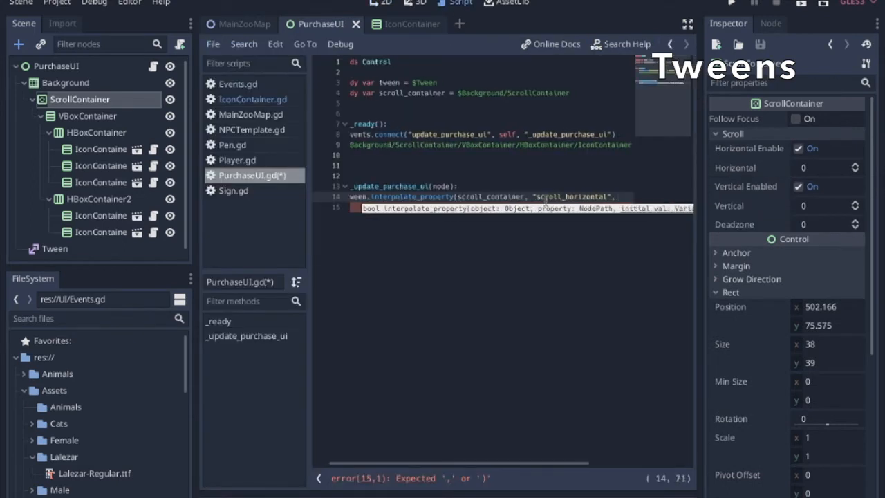
text(scroll_container.)
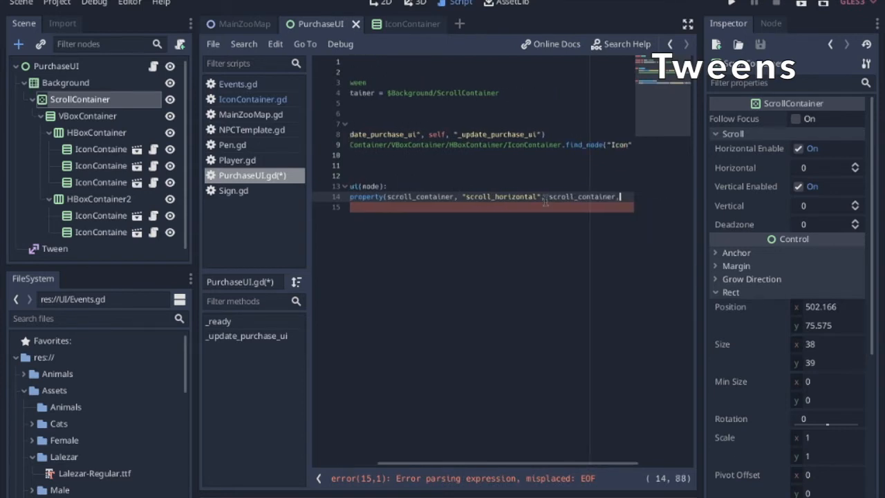
text(sc)
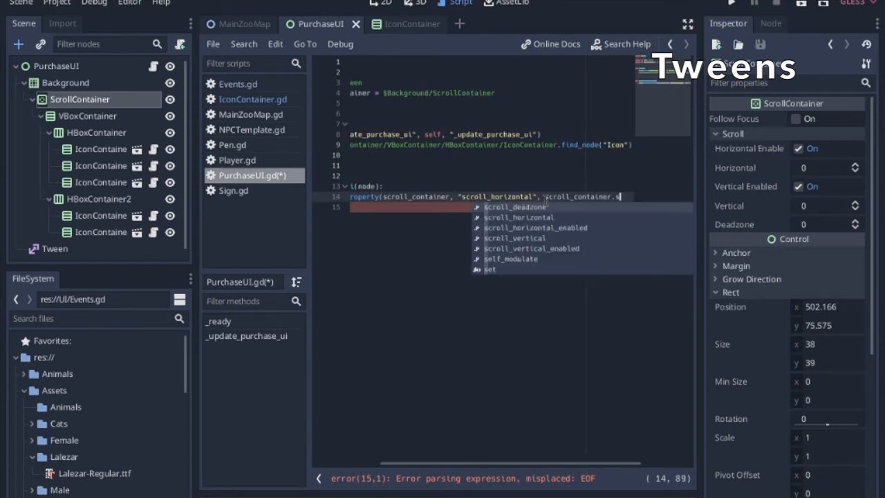
key(Down)
key(Return)
Complete the interpolate_property call with node.rect_position.x as final value, 0.3 duration, Tween.TRANS_QUAD and Tween.EASE_IN.
text(, node.rect)
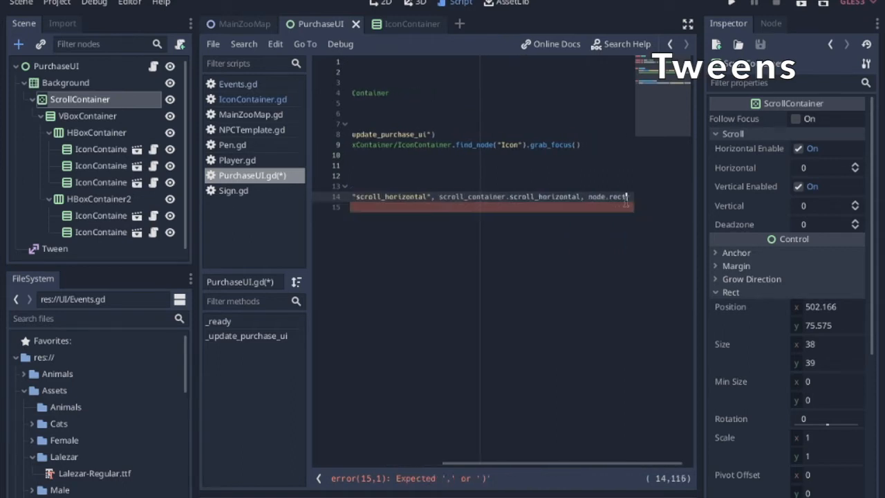
text(_position.x, 0.3,)
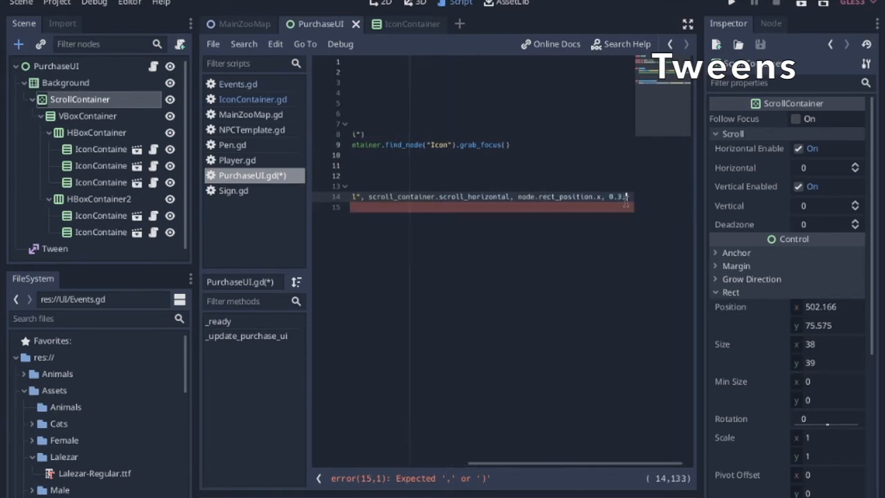
text( Tween.TRANS_QUAD,)
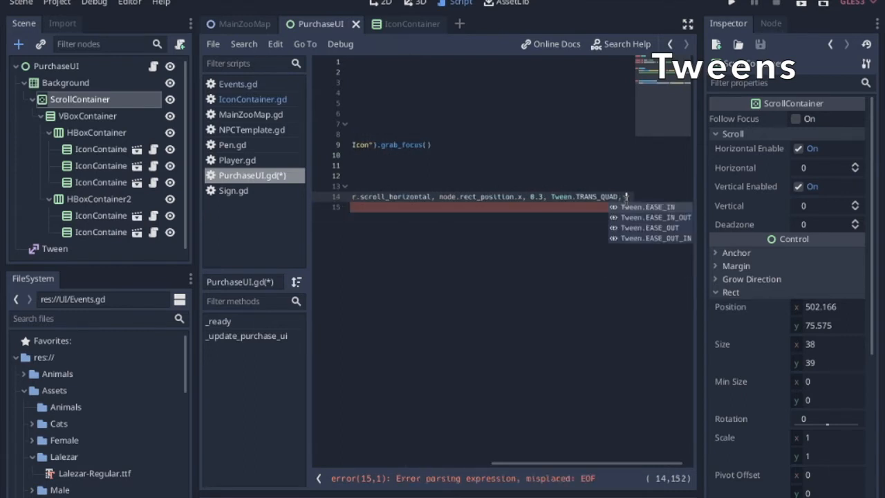
text( Tween.EASE_IN))
Duplicate the complete interpolate_property line directly below itself in _update_purchase_ui.
drag(174, 206, 883, 203)
key(ctrl+c)
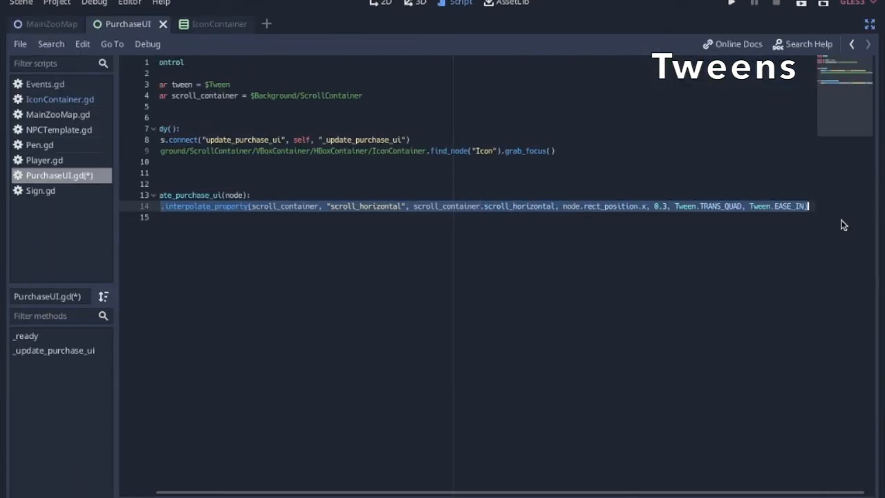
click(346, 225)
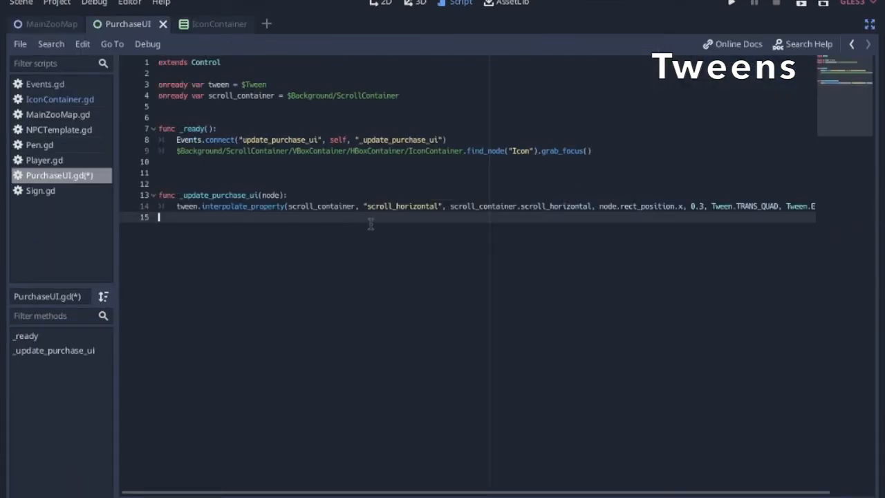
key(ctrl+v)
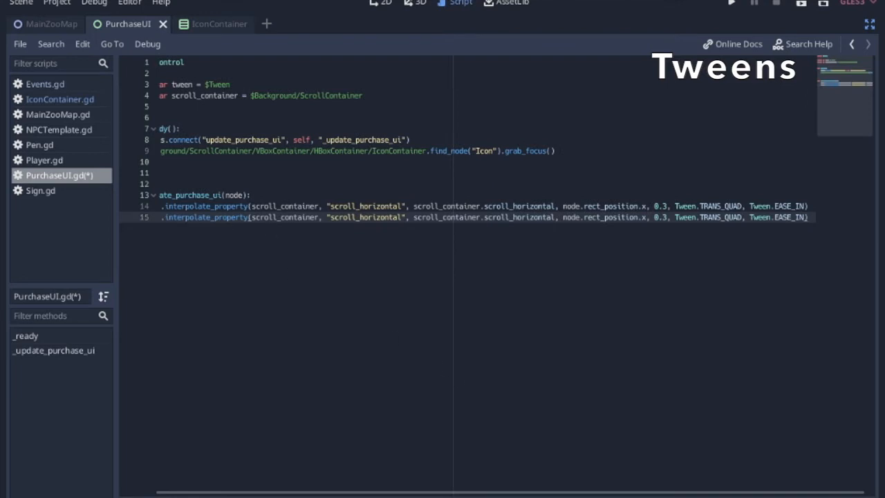
drag(459, 492, 411, 492)
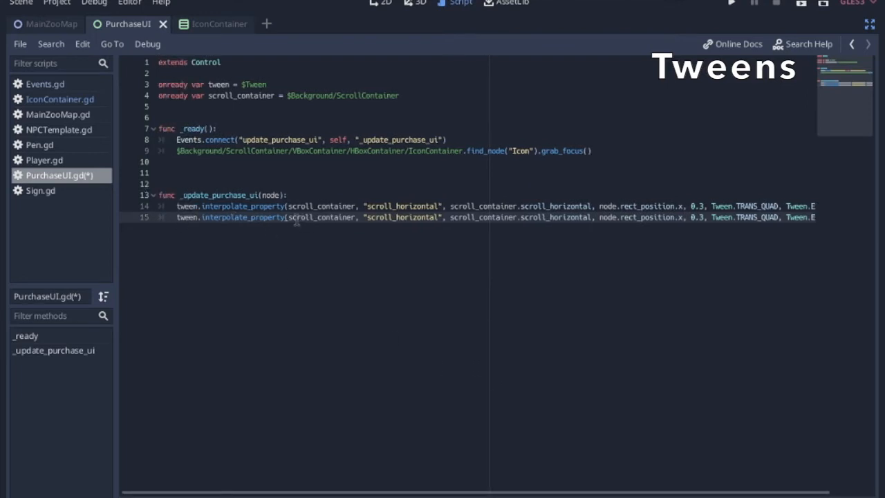
In the duplicated call, change the property to "scroll_vertical" and the initial value to scroll_container.scroll_vertical.
mouse_move(394, 218)
mouse_down()
mouse_move(427, 217)
mouse_move(399, 221)
mouse_up()
text(ver)
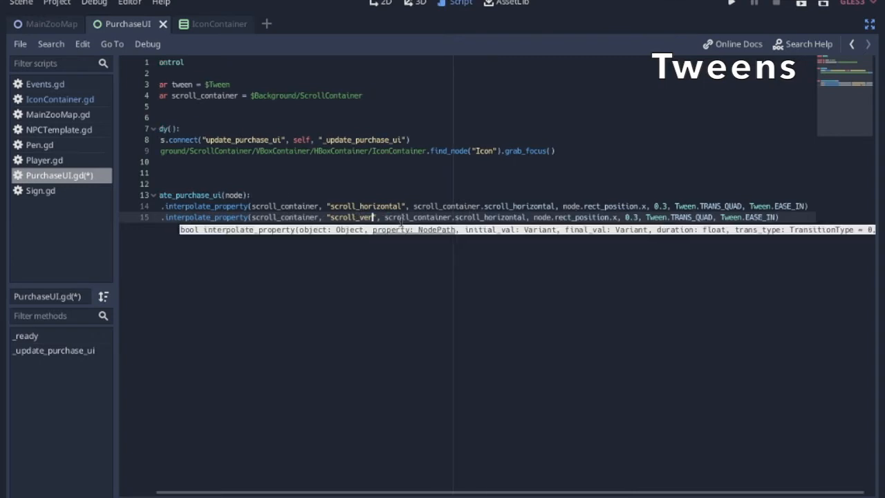
text(tical)
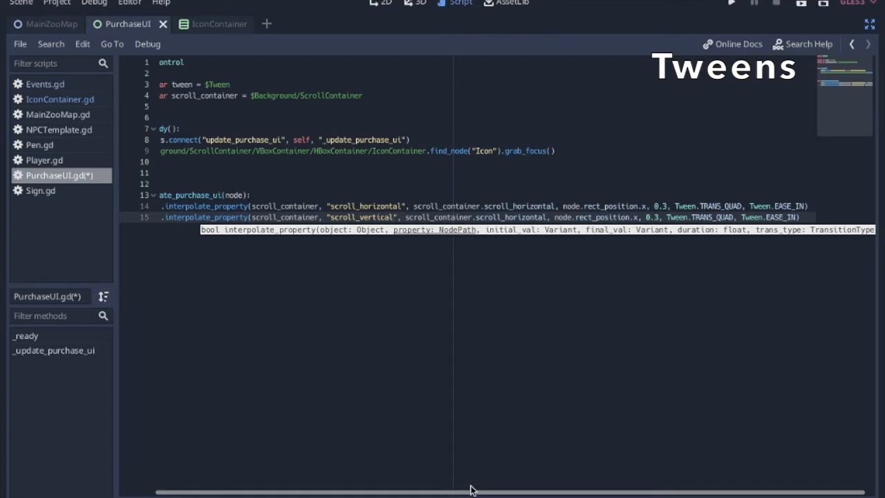
drag(505, 217, 553, 218)
text(vertic)
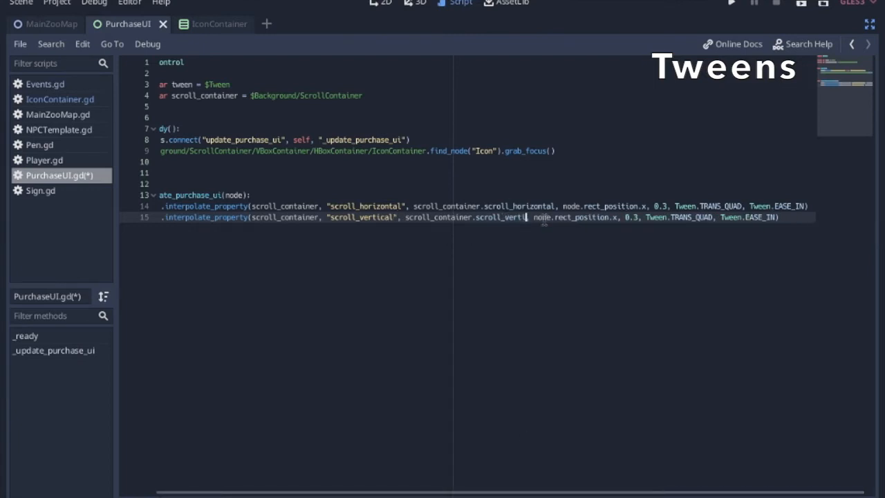
text(al)
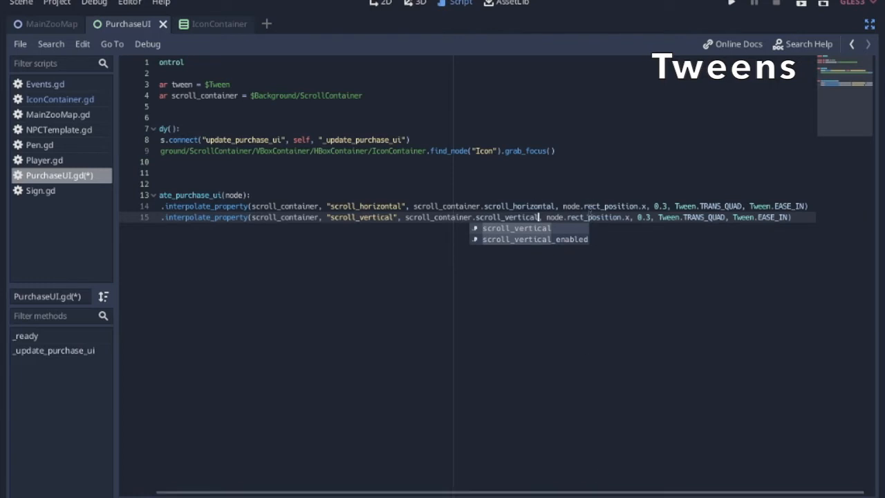
key(Escape)
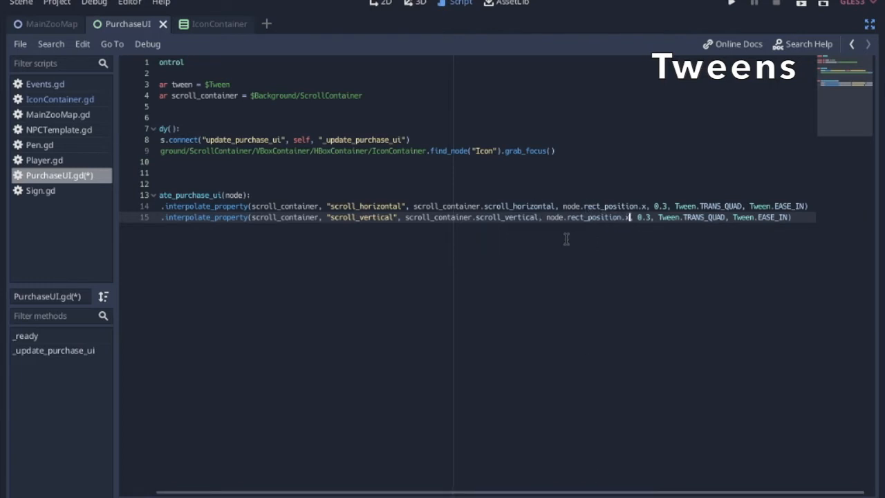
Change the final value of the vertical scroll tween to node.get_parent().rect_position.y.
click(567, 217)
text(get)
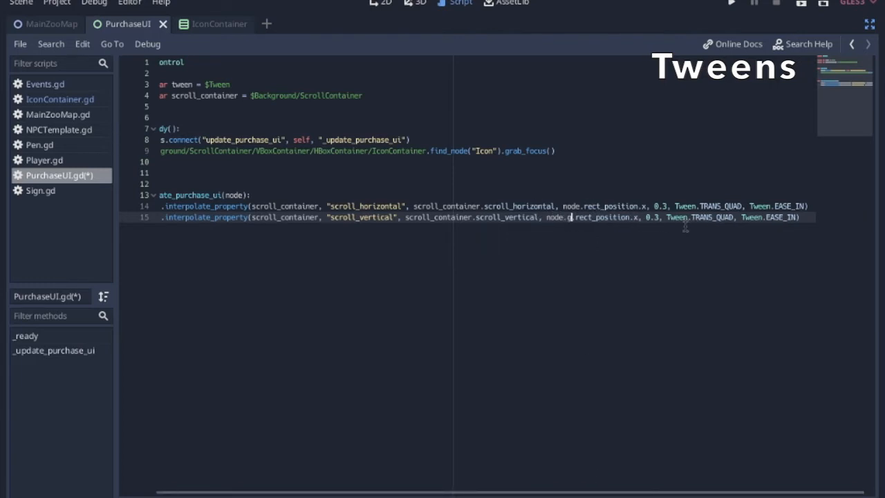
text(_parent().)
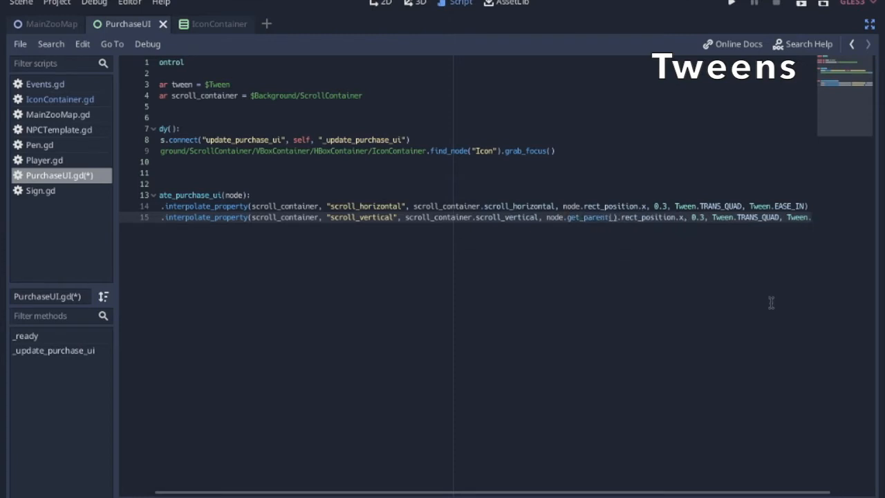
click(681, 217)
drag(668, 492, 700, 492)
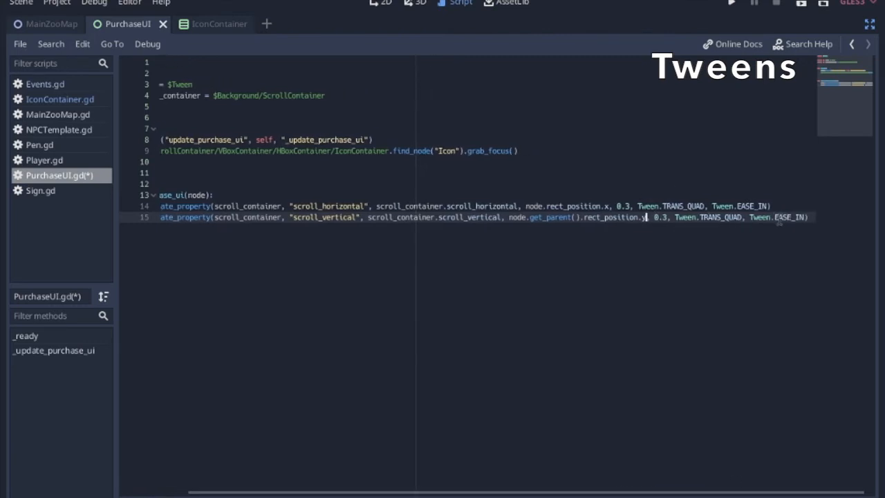
drag(703, 494, 591, 232)
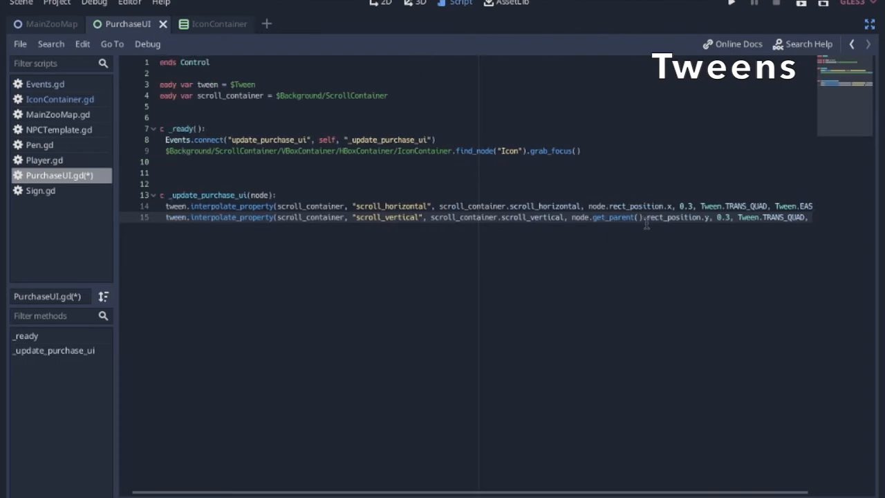
Add tween.start() below the two interpolate_property calls and run the project.
click(382, 3)
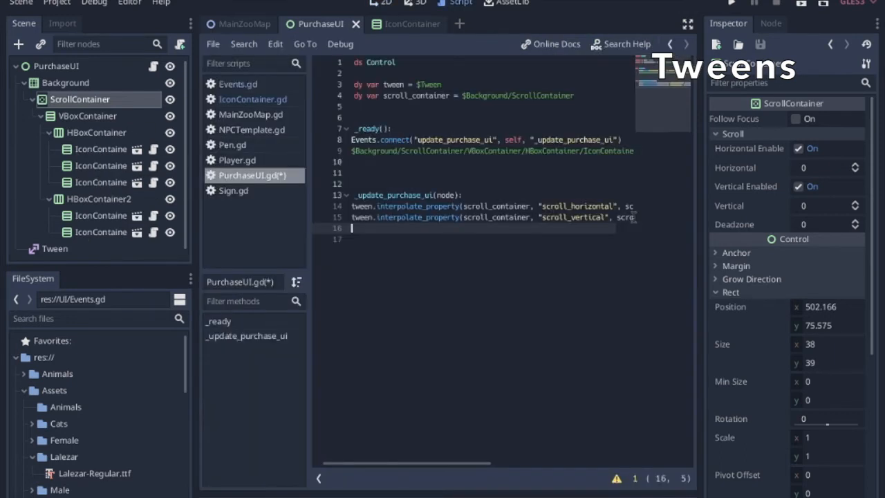
text(tween.)
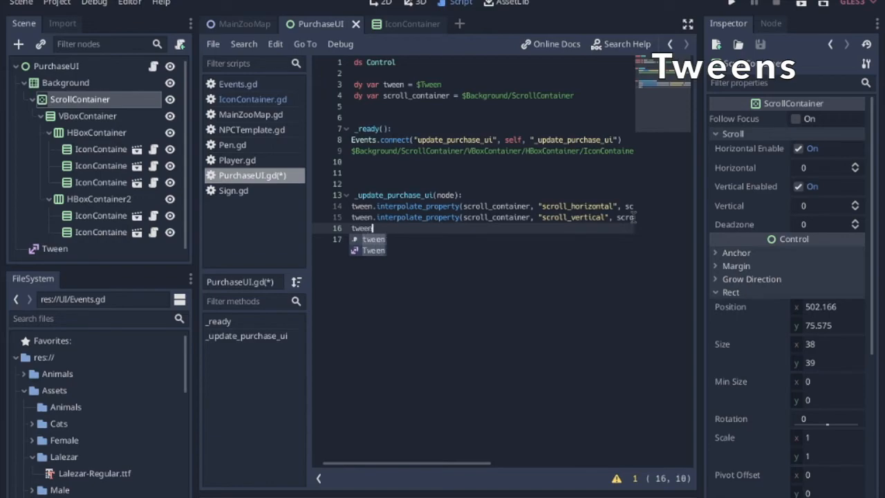
text(start())
key(F5)
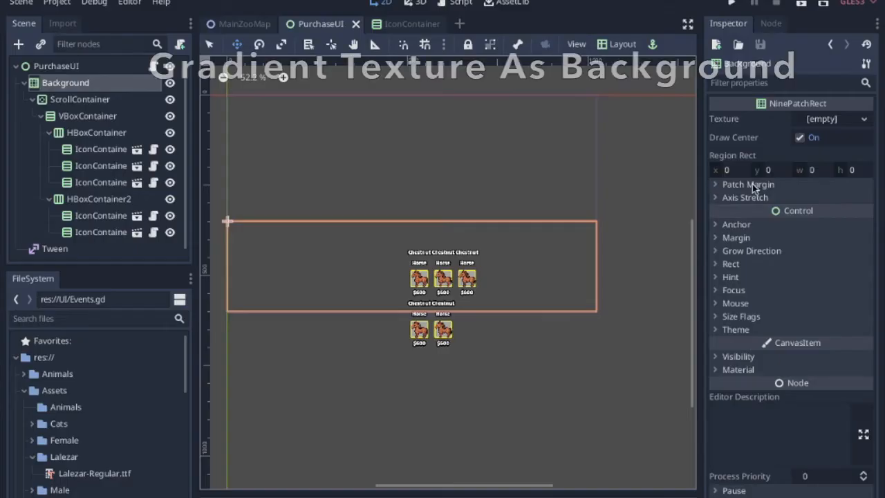
Give the Background node a new GradientTexture containing a new Gradient.
click(830, 119)
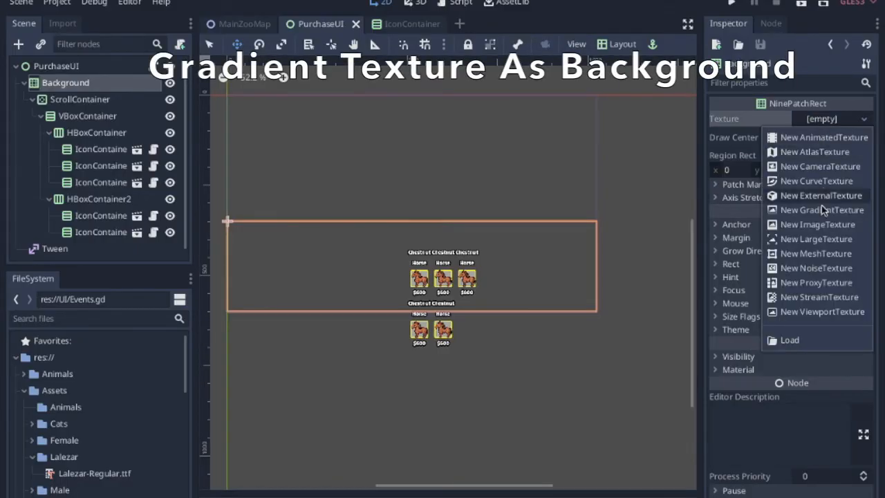
click(826, 211)
click(824, 139)
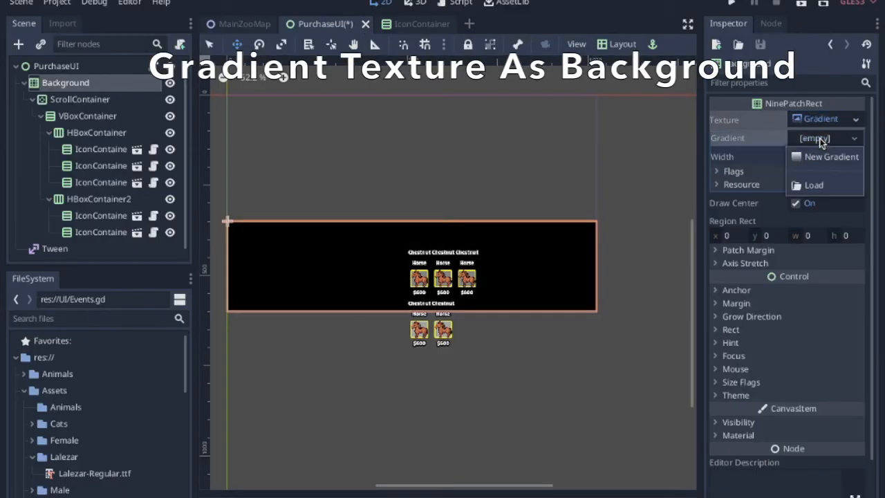
click(823, 158)
click(819, 138)
Add a colour stop in the middle of the Background gradient and colour it blue.
click(771, 181)
drag(771, 185, 768, 186)
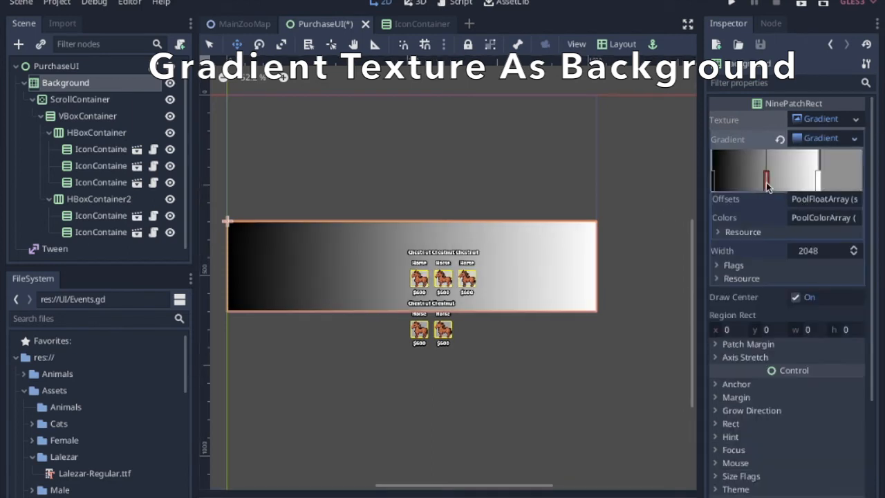
click(842, 174)
click(868, 102)
click(839, 53)
click(869, 94)
click(832, 343)
Set the gradient's first colour stop to translucent grey with an alpha of 51, and copy its hex code 338e8c8c.
click(714, 181)
click(848, 178)
click(679, 1)
click(680, 72)
drag(826, 267, 724, 264)
click(869, 286)
key(ctrl+c)
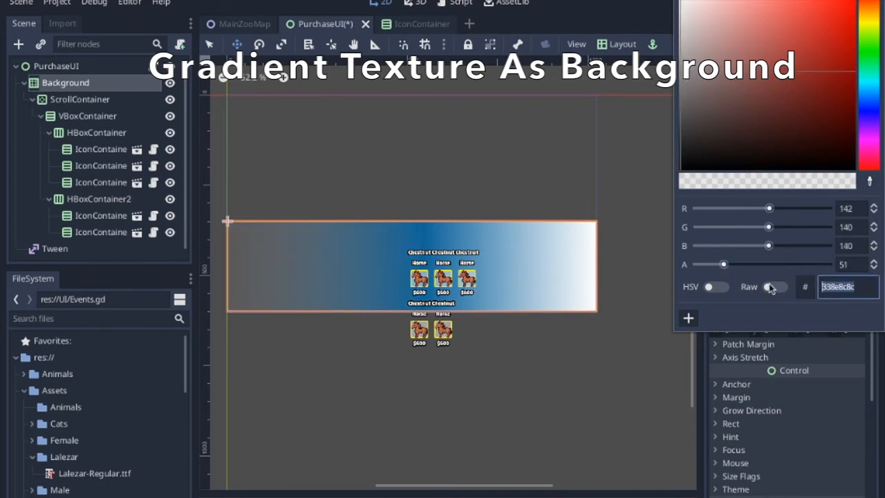
click(802, 346)
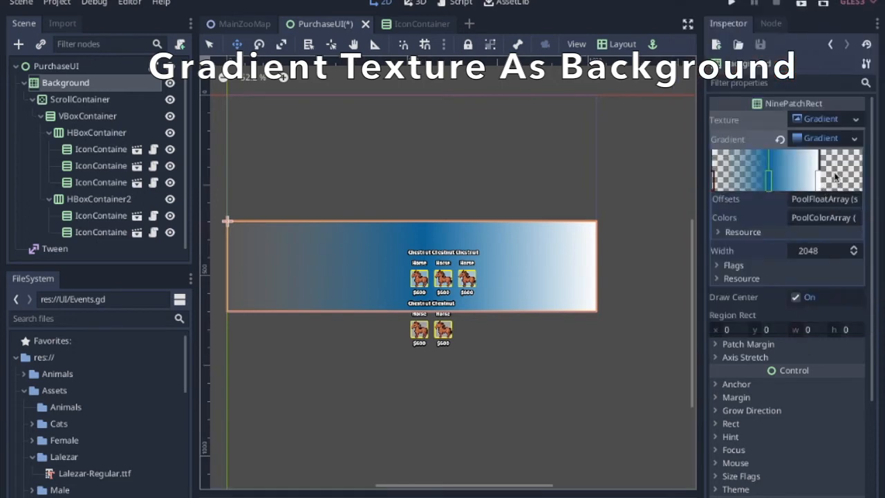
Set the gradient's last colour stop to the copied hex colour 338e8c8c.
click(818, 181)
click(850, 289)
key(ctrl+v)
key(Return)
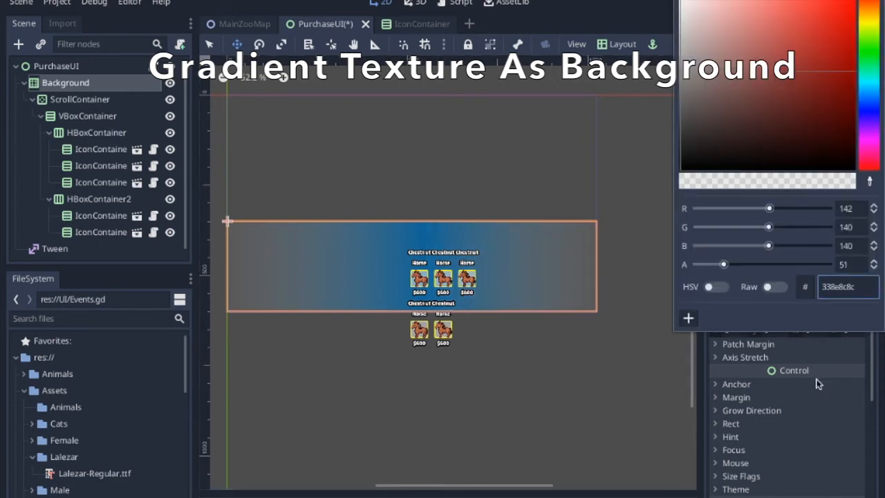
click(821, 357)
Run the PurchaseUI scene to check the gradient background, close the game window, and inspect the Background and ScrollContainer nodes.
key(F6)
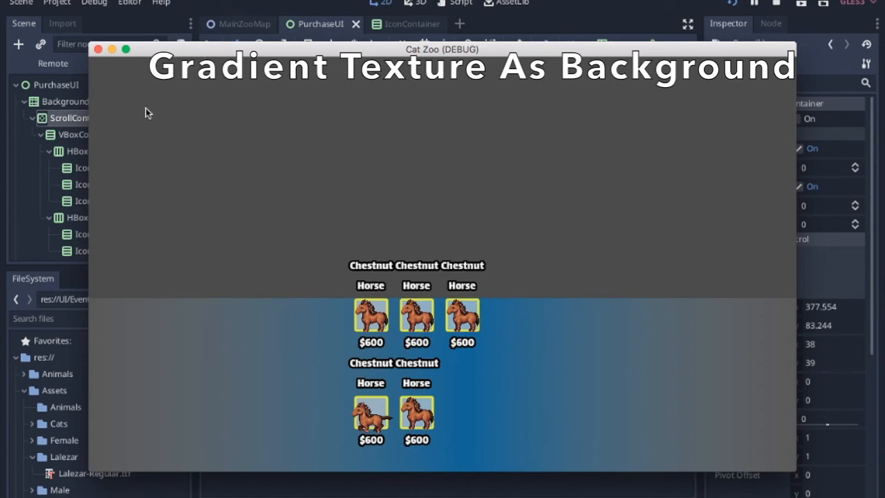
click(99, 50)
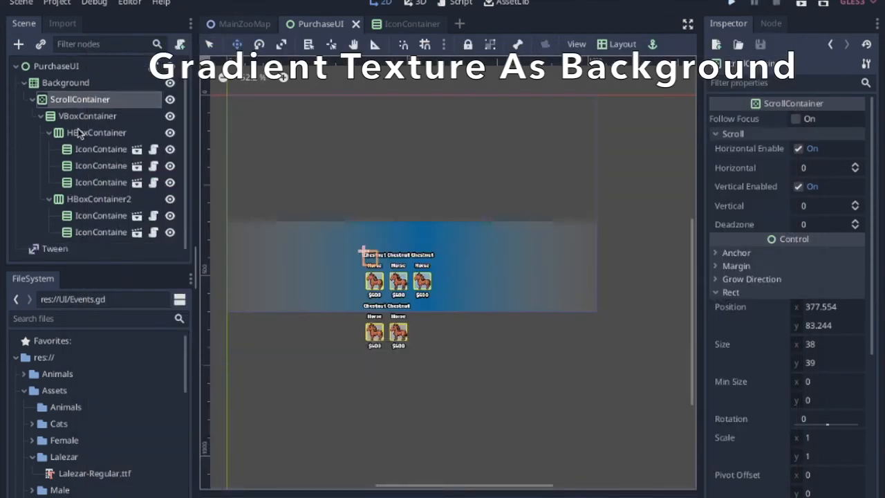
click(71, 82)
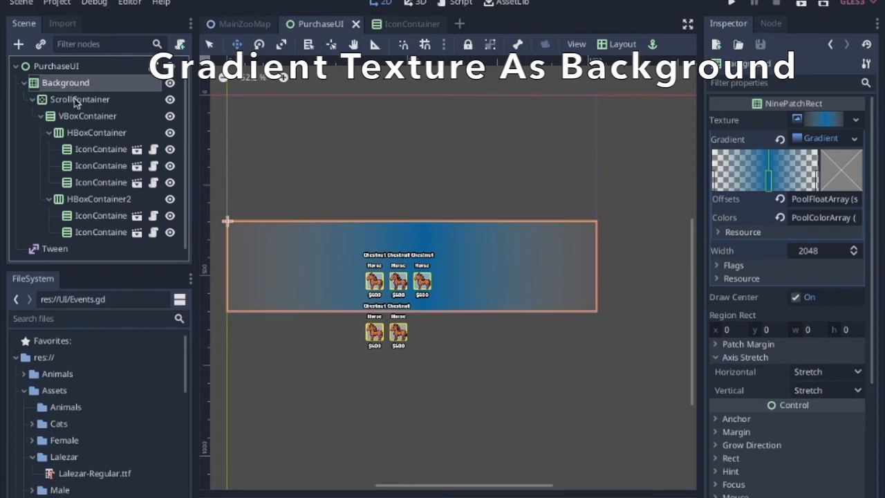
click(104, 102)
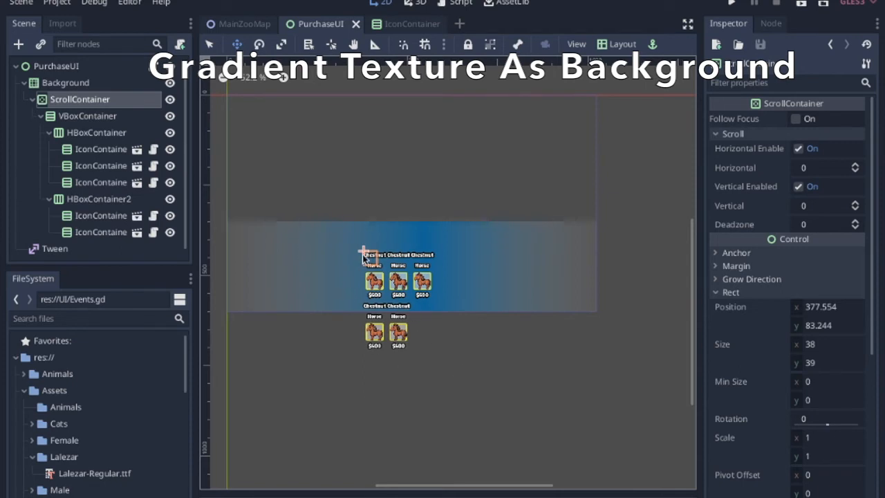
Enable Clip Content in the Background node's Rect settings and run the project.
click(95, 85)
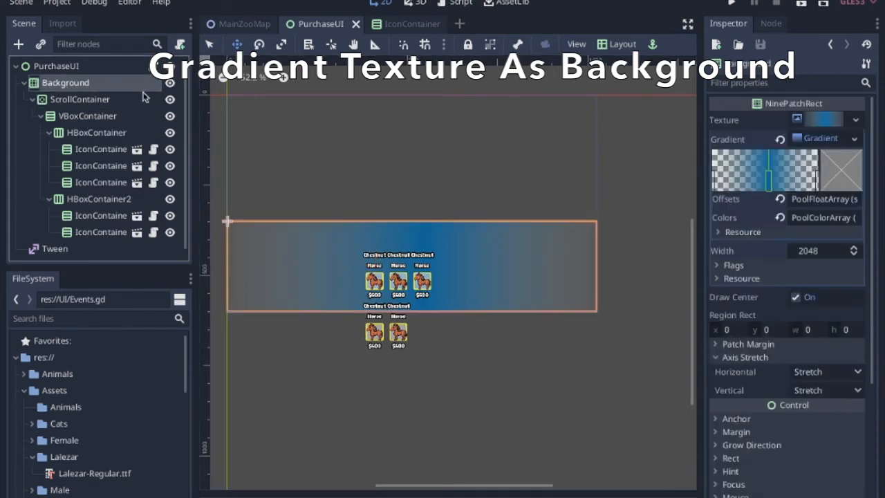
click(727, 457)
scroll(761, 415, down, 3)
click(797, 486)
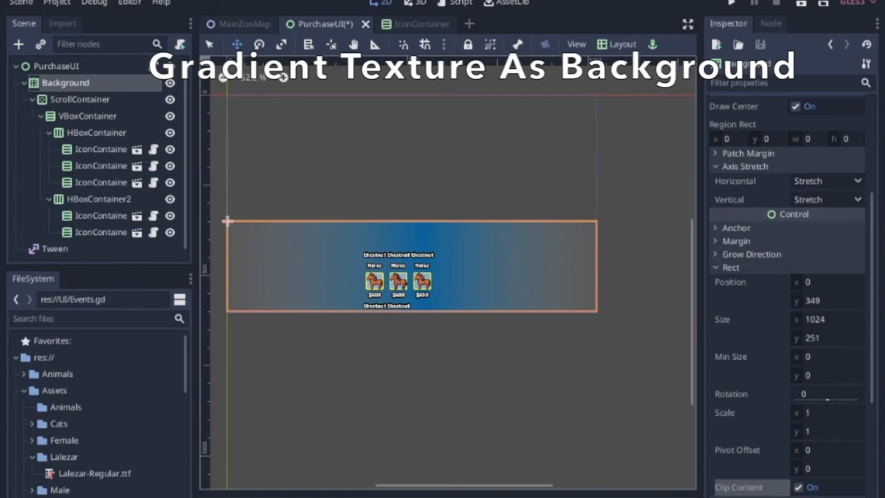
click(730, 4)
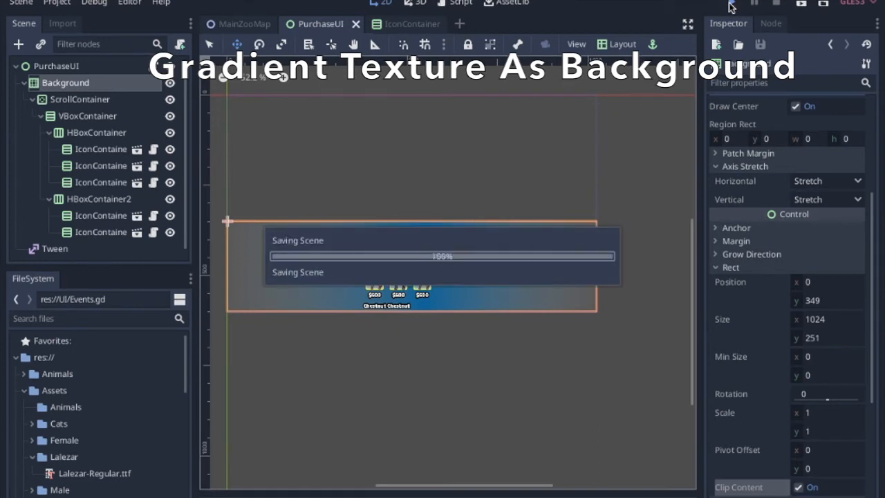
Add a Light2D node as a child of the ScrollContainer and read its configuration warning.
scroll(405, 446, down, 3)
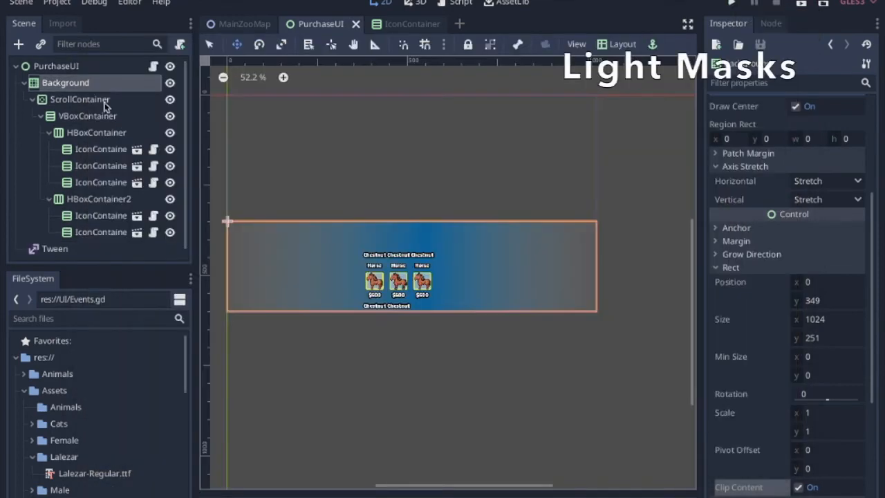
click(89, 99)
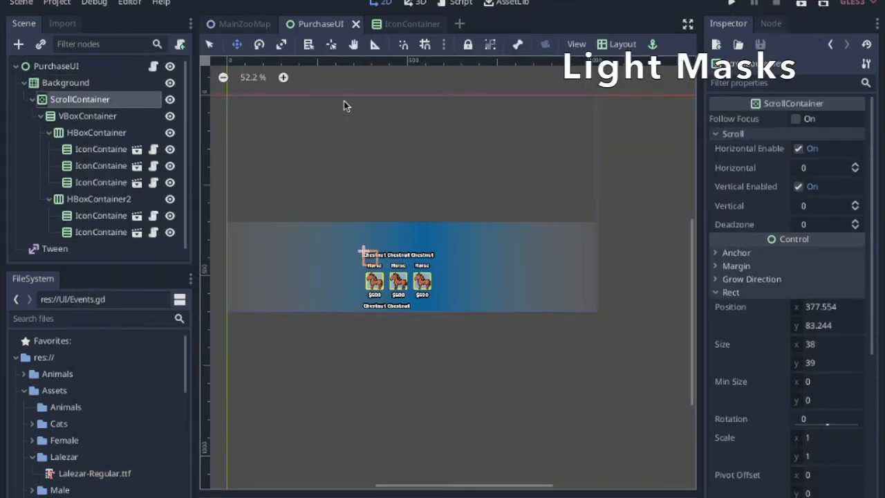
key(ctrl+a)
text(light)
key(Down)
key(Down)
key(Down)
key(Down)
key(Down)
key(Return)
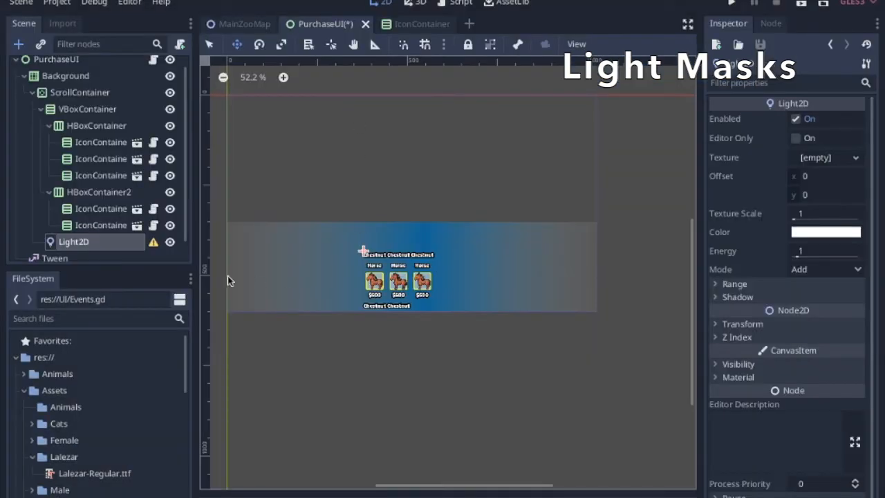
click(153, 242)
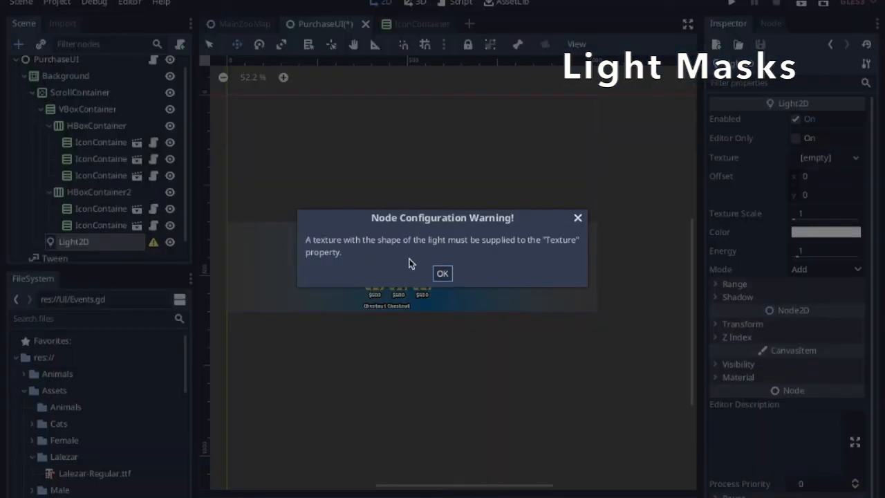
click(443, 275)
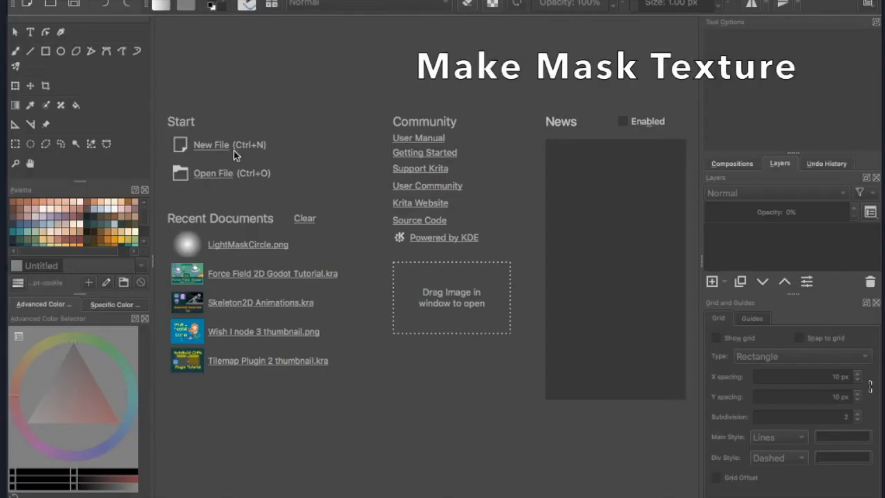
Switch to Krita, create a 400 by 400 px document and remove its white Background layer.
click(214, 147)
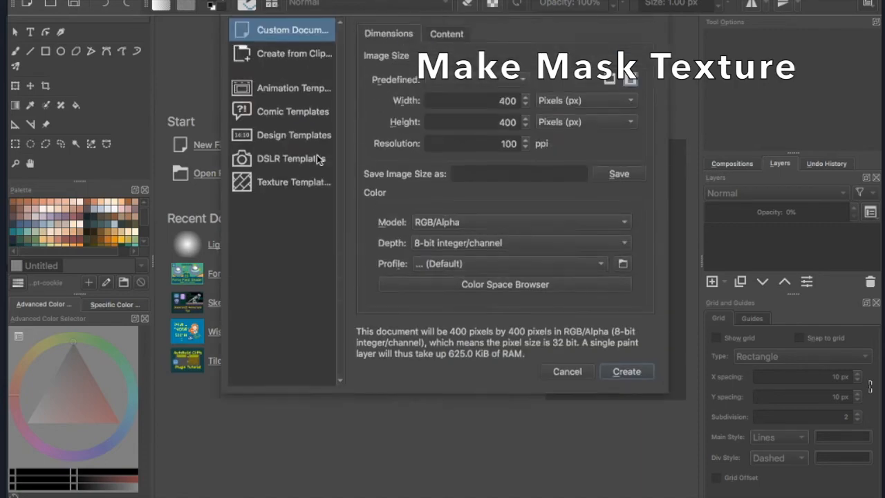
click(635, 379)
click(776, 250)
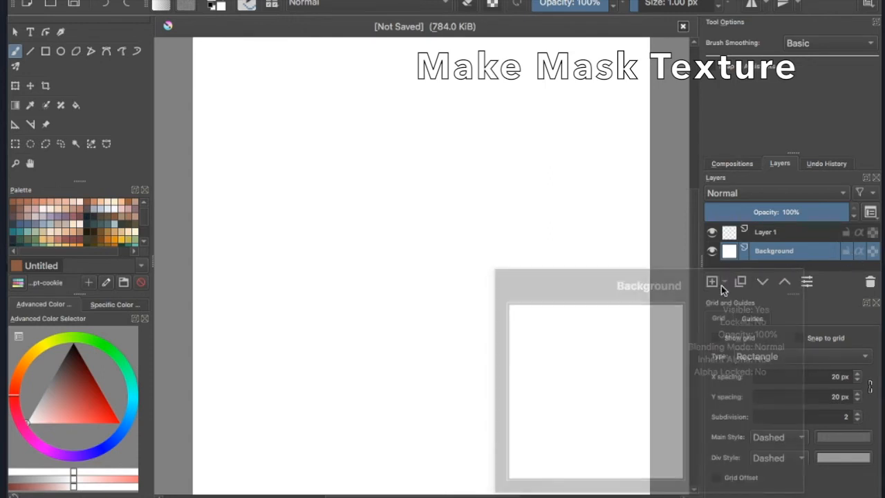
right_click(804, 257)
click(746, 81)
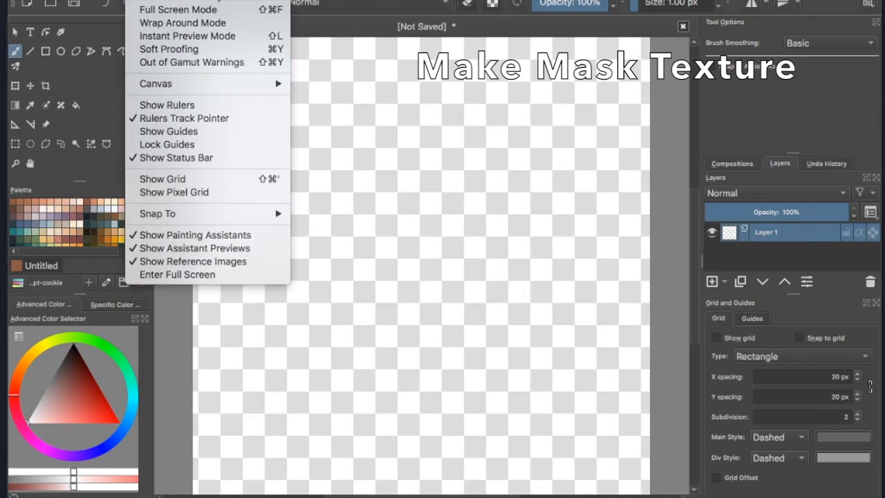
Show the canvas grid, choose white as the colour, and set the Gradient tool's shape to Radial.
click(168, 178)
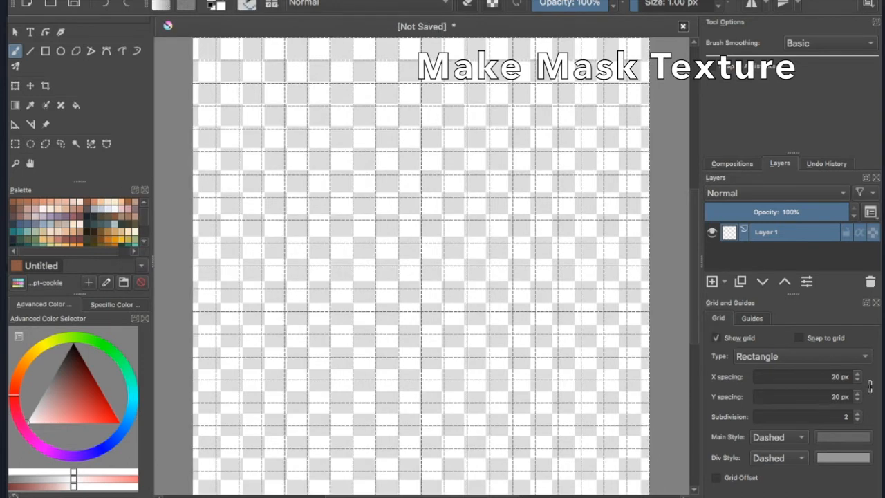
drag(29, 420, 27, 423)
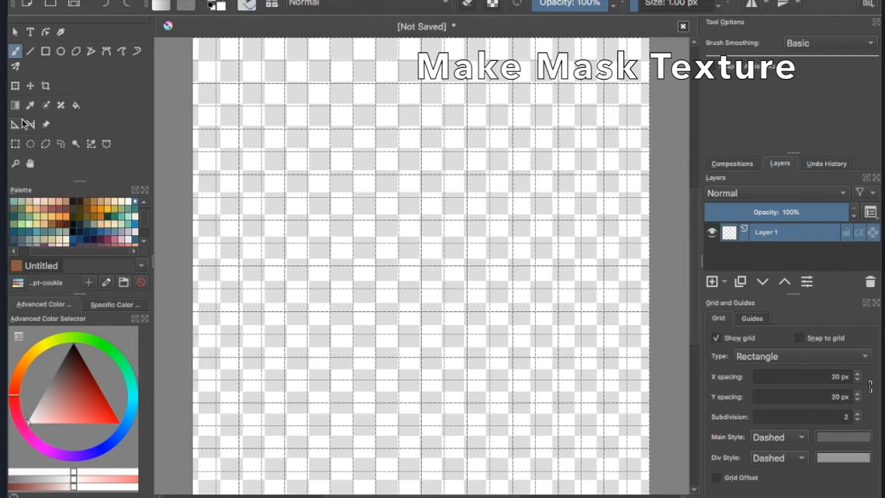
click(14, 106)
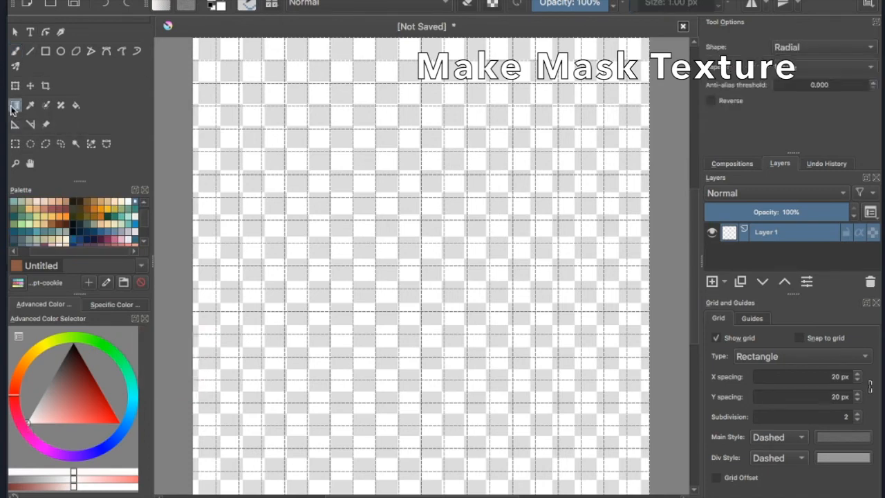
click(792, 47)
click(791, 15)
click(801, 47)
click(804, 82)
Draw the white radial gradient outward from the canvas centre and save the image as a new file.
drag(421, 266, 648, 266)
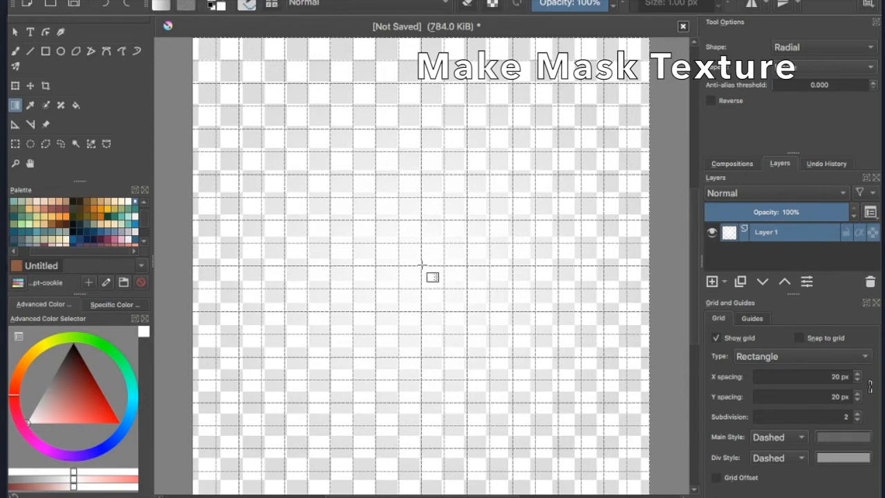
drag(421, 265, 537, 265)
drag(420, 266, 585, 265)
click(79, 0)
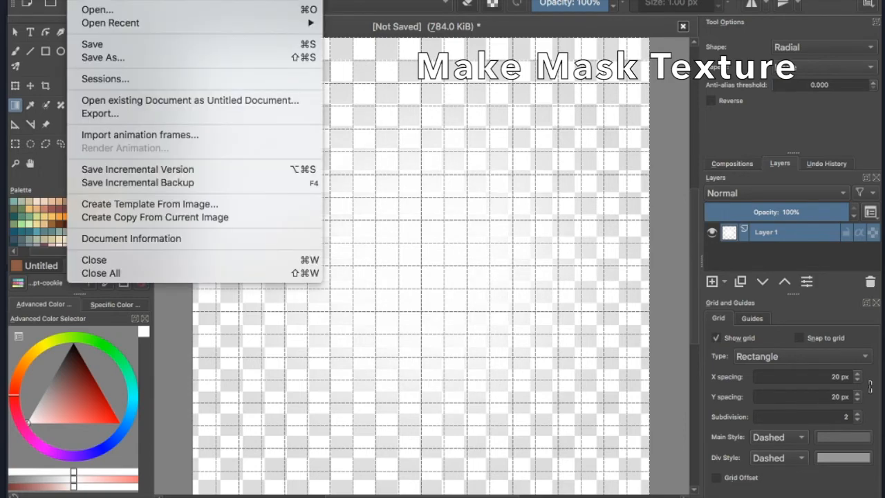
click(119, 61)
click(345, 285)
click(345, 285)
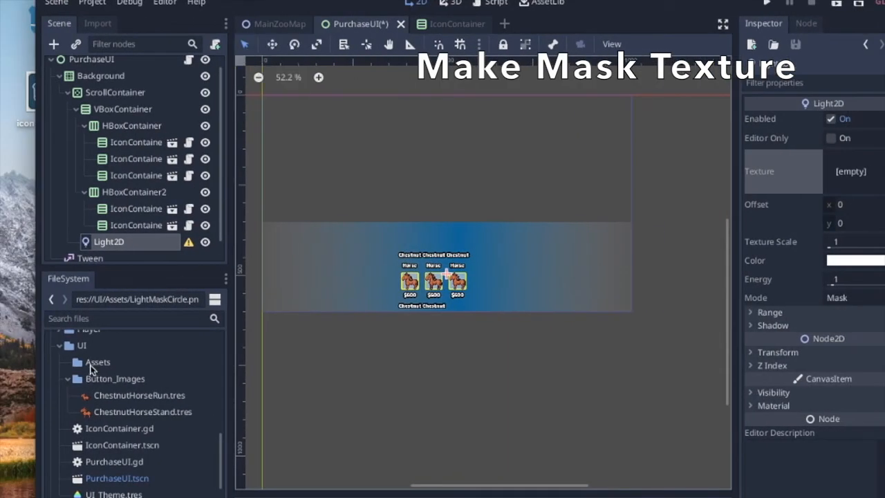
In Godot, import LightMaskCircle.png into the UI/Assets folder and assign it as the Light2D's texture.
click(90, 365)
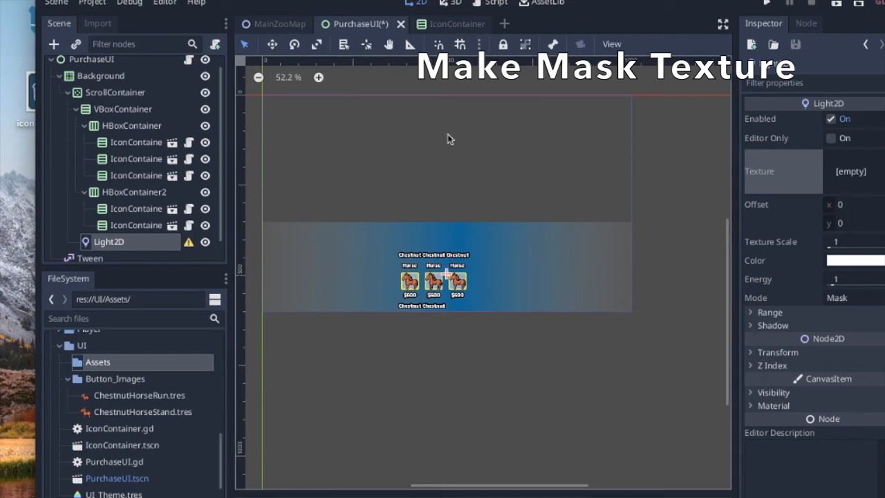
drag(359, 0, 130, 0)
drag(461, 0, 285, 0)
drag(680, 284, 233, 193)
drag(228, 0, 598, 0)
drag(81, 382, 496, 256)
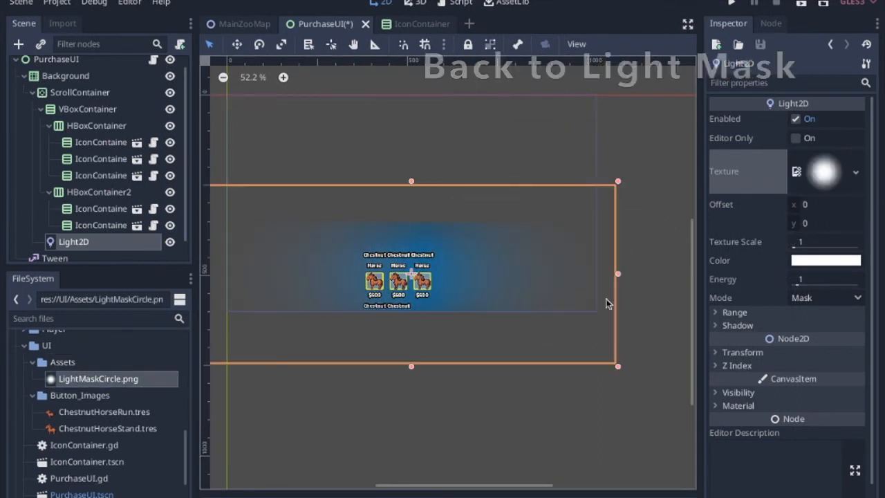
Resize the Light2D mask to extend slightly beyond the Background's sides, and run the scene to check it.
mouse_move(618, 275)
mouse_down()
mouse_move(474, 270)
mouse_move(681, 275)
mouse_move(632, 278)
mouse_up()
scroll(420, 282, down, 1)
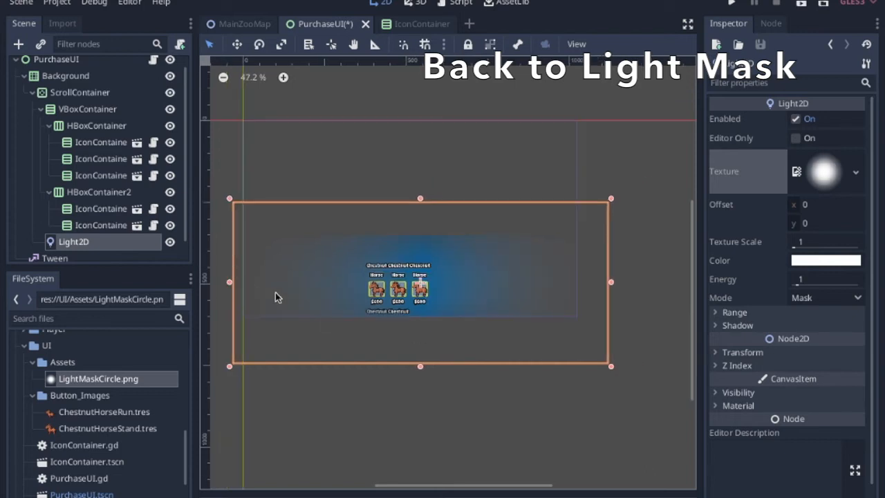
drag(419, 366, 412, 364)
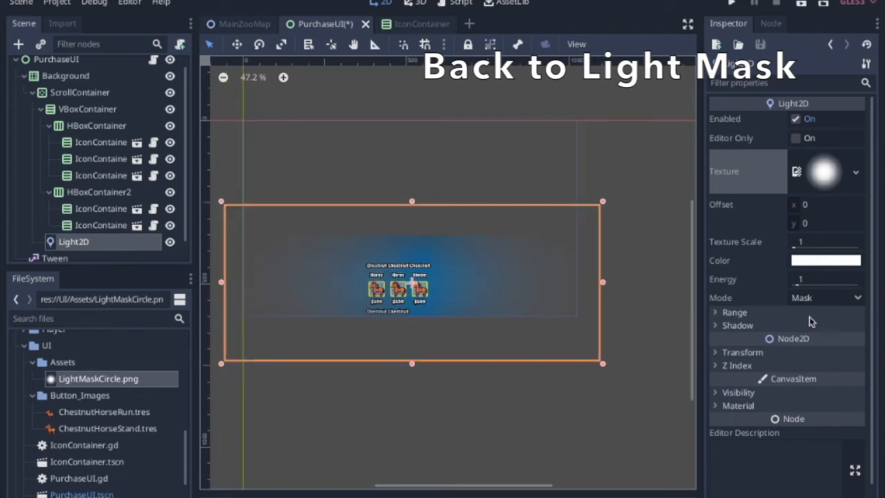
click(731, 5)
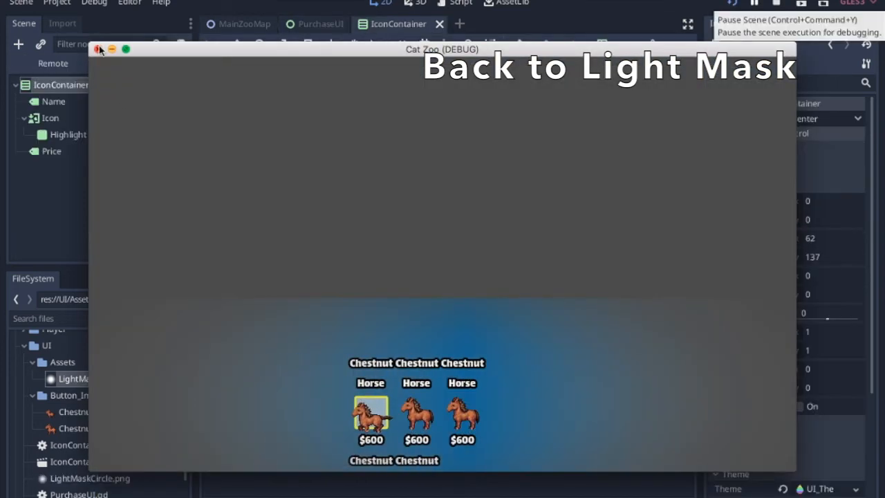
click(98, 48)
Duplicate the third IconContainer in the first HBoxContainer of PurchaseUI four times and run the scene to test the mask.
click(317, 23)
click(99, 185)
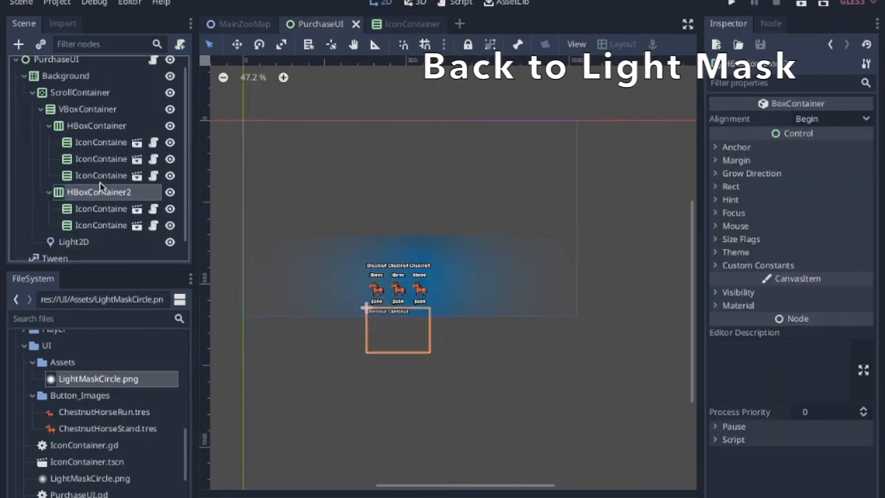
click(101, 176)
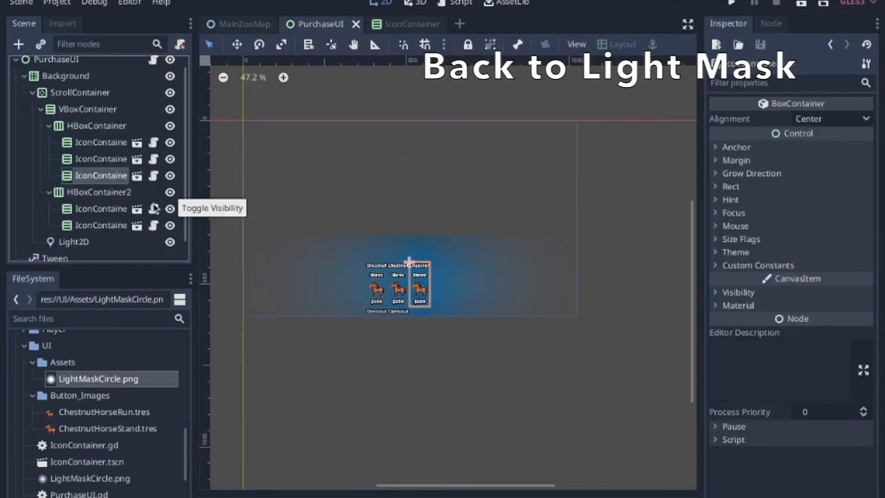
key(ctrl+d)
key(ctrl+d)
key(ctrl+d)
key(ctrl+d)
key(ctrl+d)
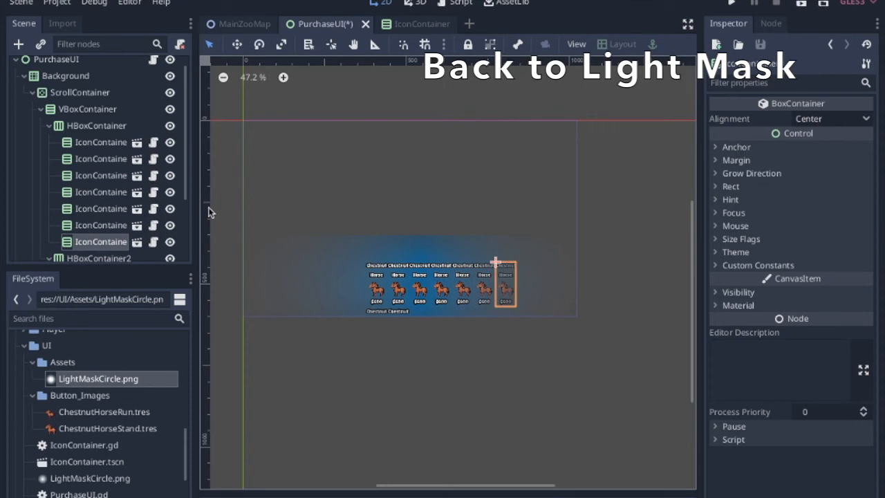
click(728, 3)
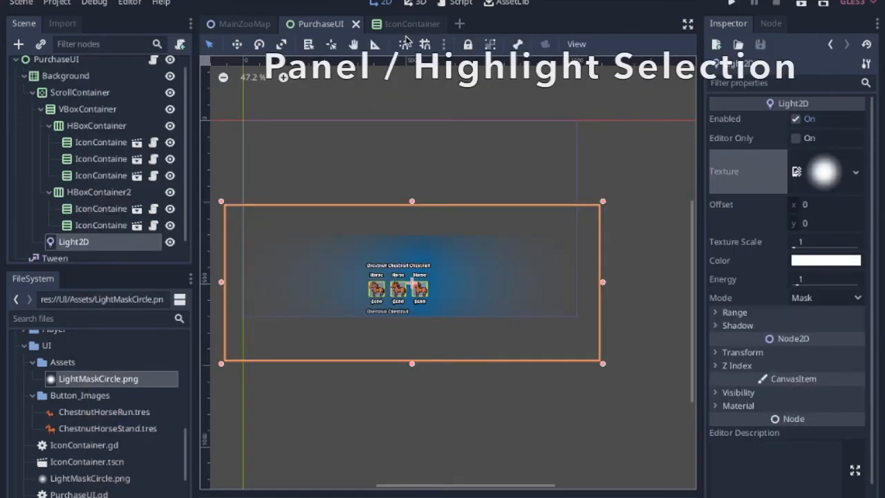
Hide the Highlight node in the IconContainer scene and add $Icon/Highlight.show() to its script's _on_Icon_focus_entered function.
click(407, 26)
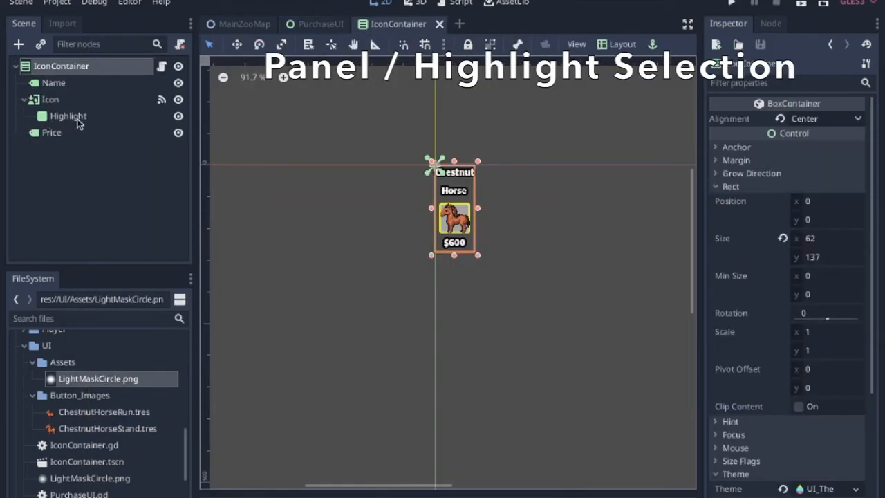
click(178, 117)
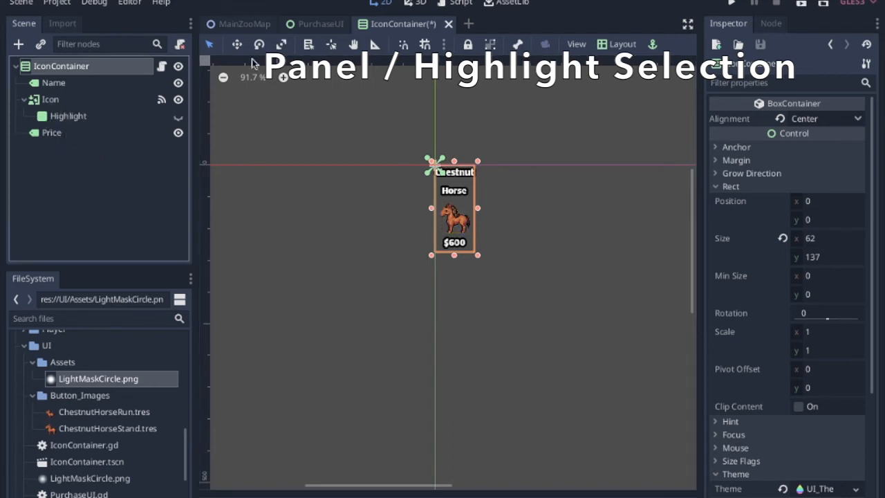
click(463, 6)
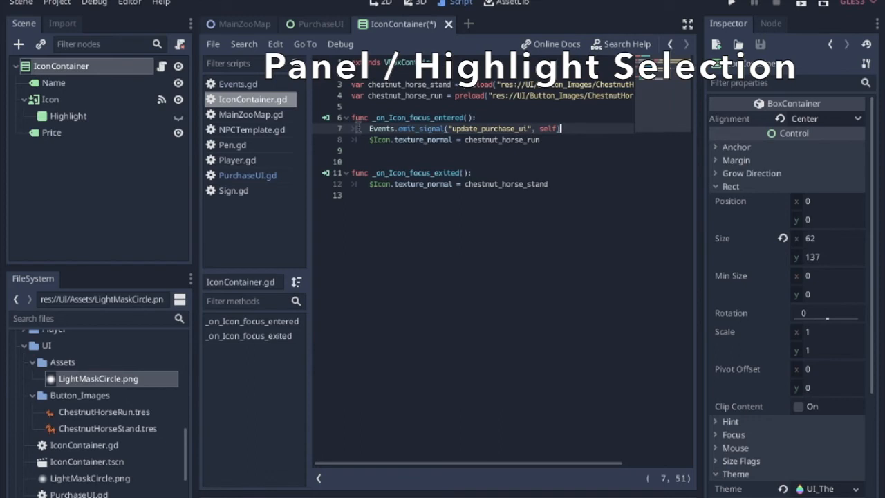
click(557, 140)
key(Return)
text($)
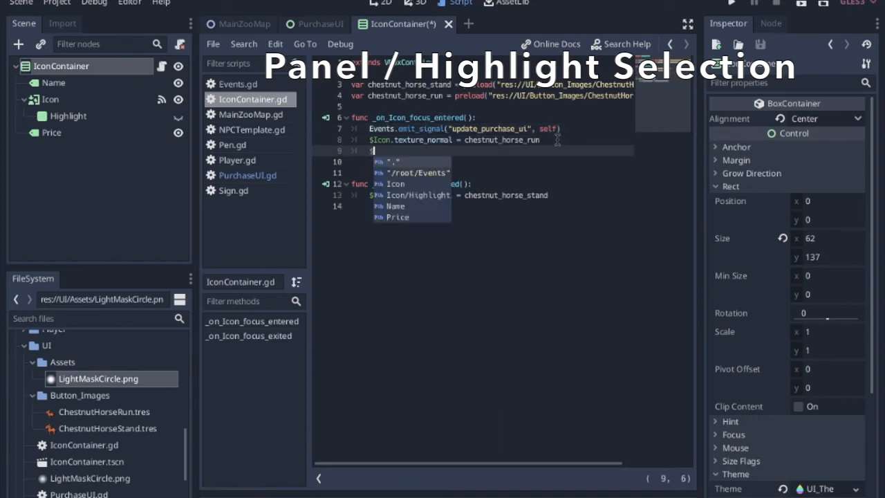
key(Down)
key(Down)
key(Down)
key(Return)
text(.show()
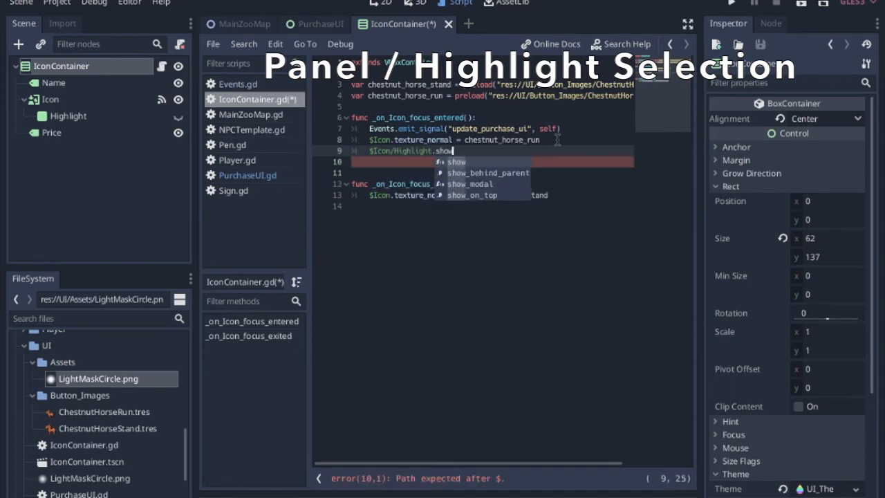
Add $Icon/Highlight.hide() at the end of the _on_Icon_focus_exited function.
click(563, 195)
key(Return)
text($Icon)
key(Down)
key(Return)
text(.hide())
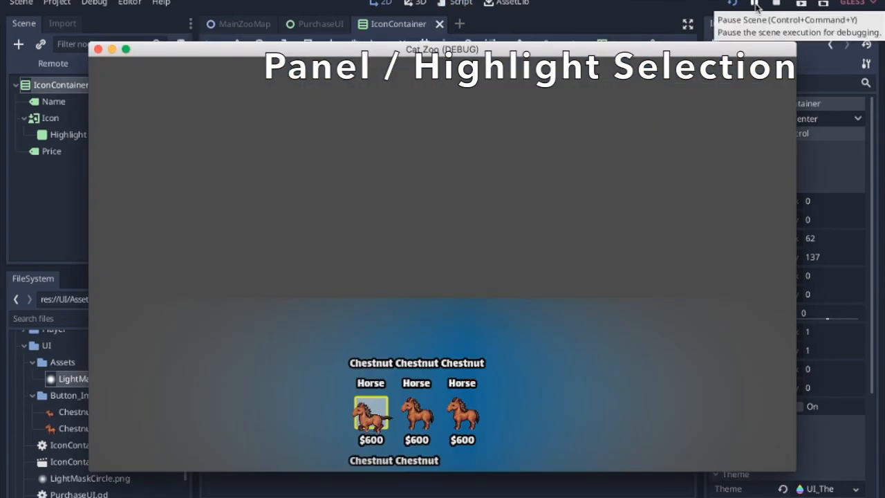
Move the focus across the horse icons and back in the running game to check the highlight.
key(Right)
key(Right)
key(Left)
key(Left)
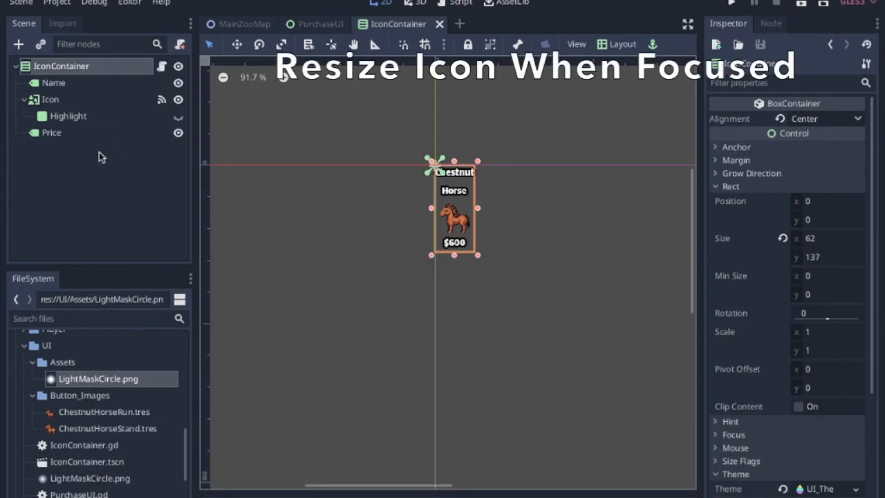
Declare focused_size = Vector2(64, 64) and unfocused_size = Vector2(48, 48) above the functions in IconContainer.gd.
click(459, 4)
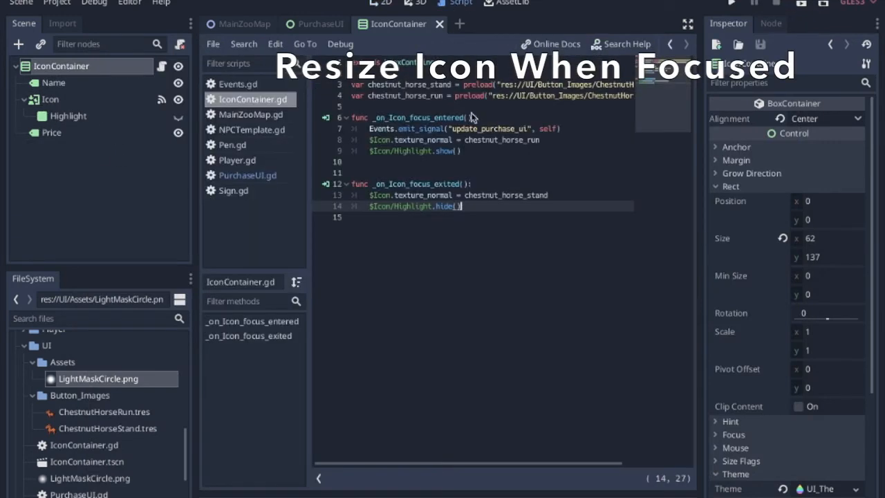
click(358, 105)
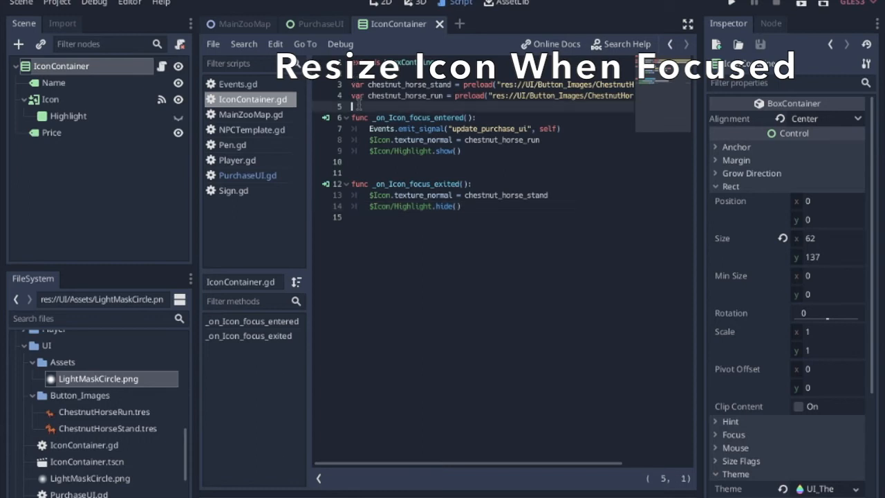
key(Return)
key(Return)
key(Return)
key(Up)
key(Up)
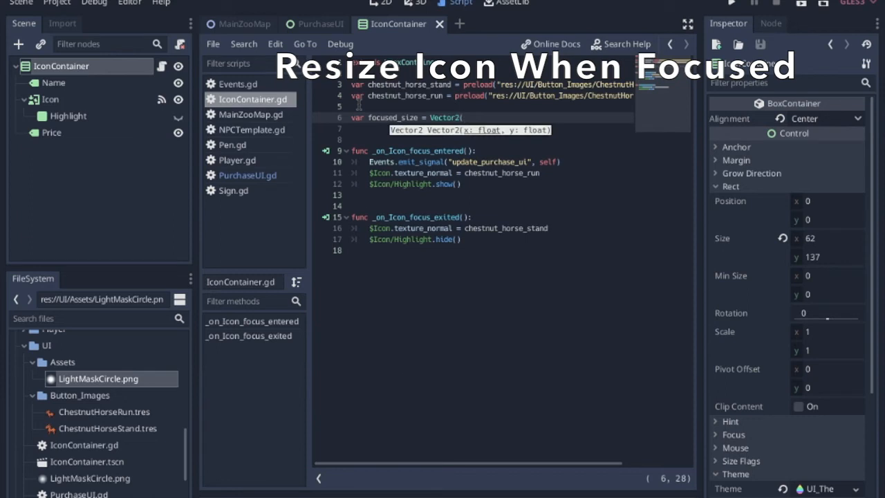
key(super+Tab)
text(64, 64))
key(Return)
text(var unfocused_size = Vector2(48, 48))
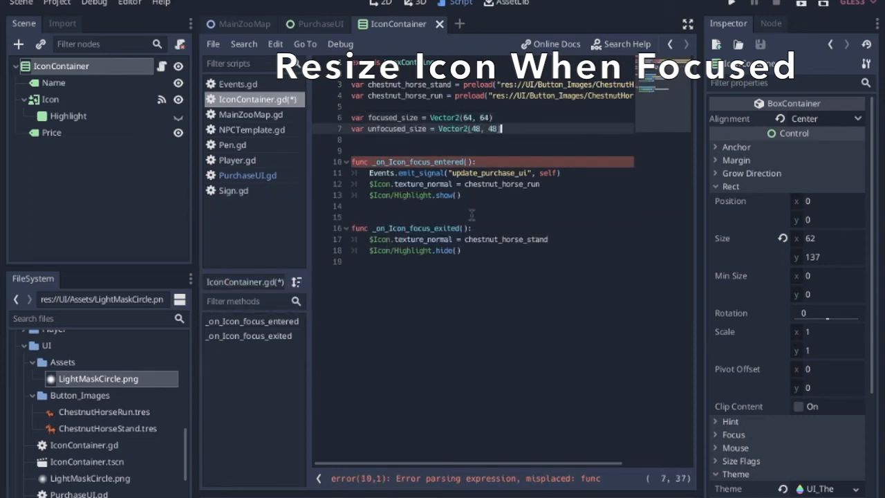
Add $Icon.rect_min_size = focused_size below the texture assignment in the _on_Icon_focus_entered function.
click(481, 195)
key(Return)
key(Return)
click(543, 185)
key(Return)
key(Return)
key(Up)
text($Icon.rect_min_size = focused_size)
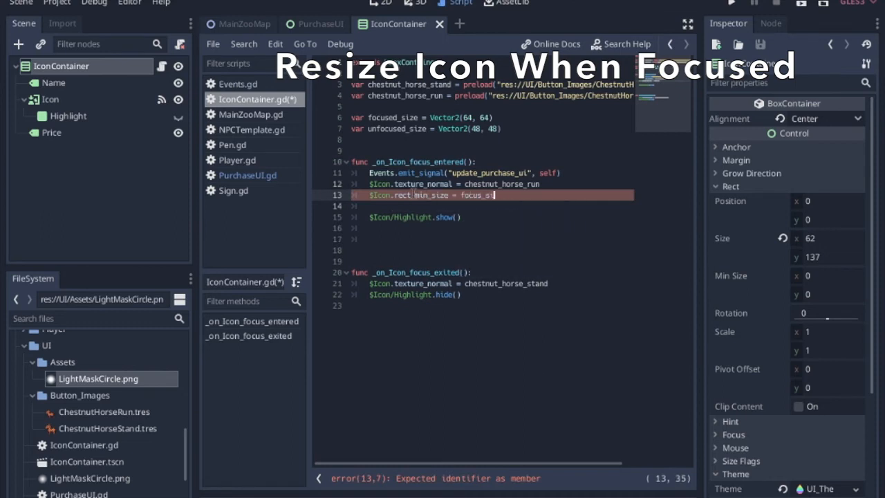
Add $Icon.rect_min_size = unfocused_size below the texture assignment in the _on_Icon_focus_exited function.
click(571, 284)
key(Return)
text($Icon.rect_min_size.)
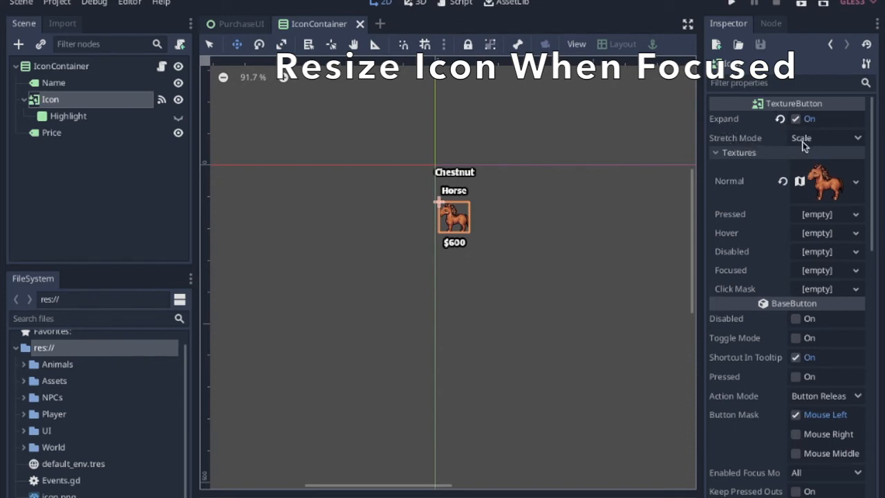
Set the Icon node's horizontal and vertical size flags to Shrink Center and test the focus resizing in the running game.
scroll(749, 348, down, 10)
scroll(750, 349, down, 5)
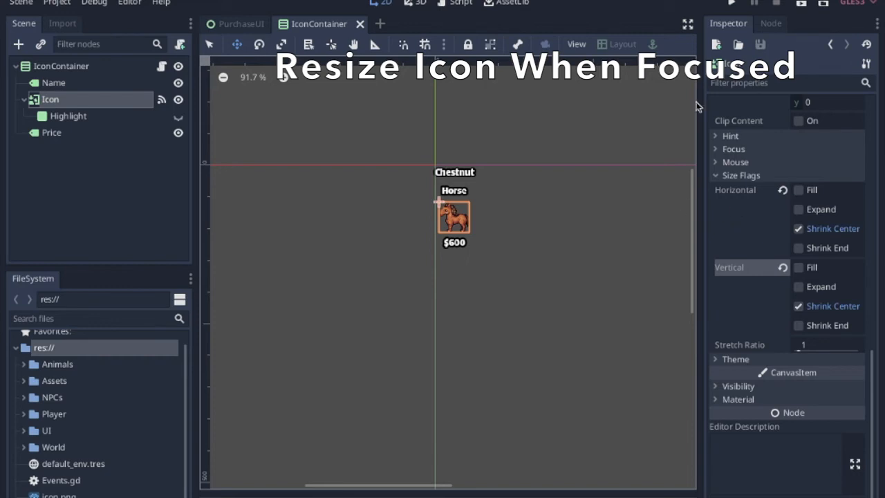
click(732, 3)
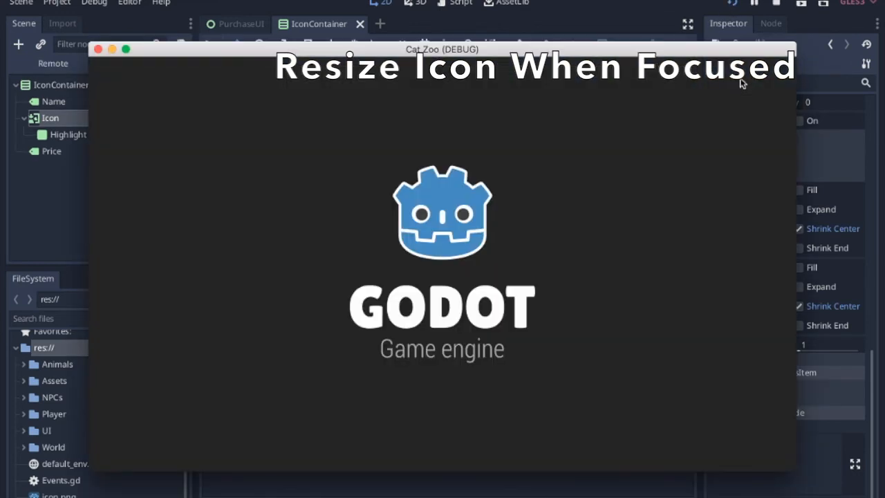
key(Right)
key(Right)
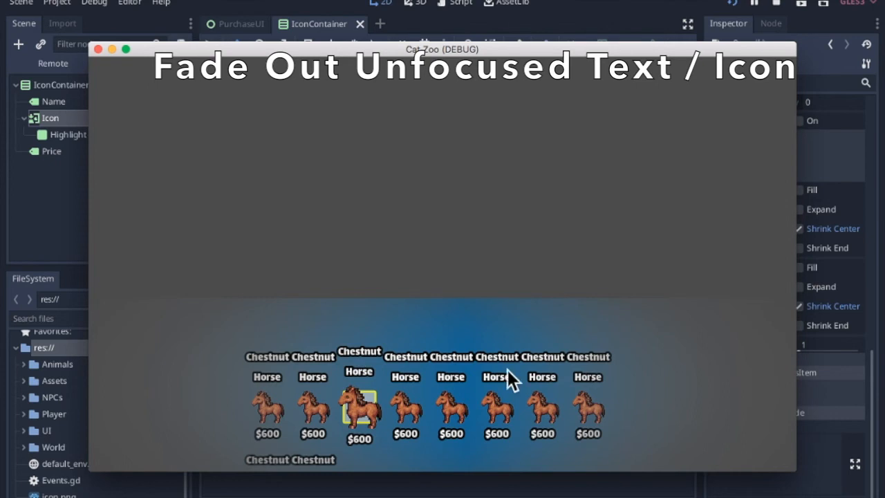
click(97, 51)
Add $Name.modulate = Color(1, 1, 1, 1) above the highlight call in the _on_Icon_focus_entered function of IconContainer.gd.
click(465, 3)
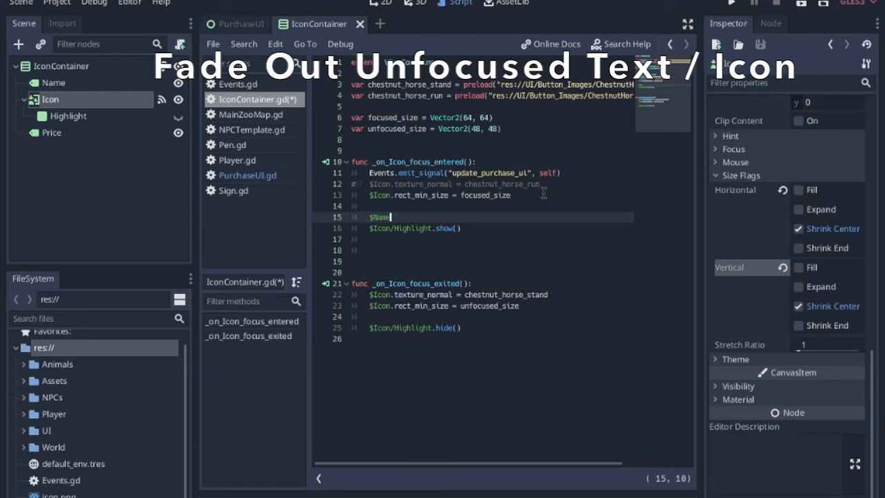
text(.modu)
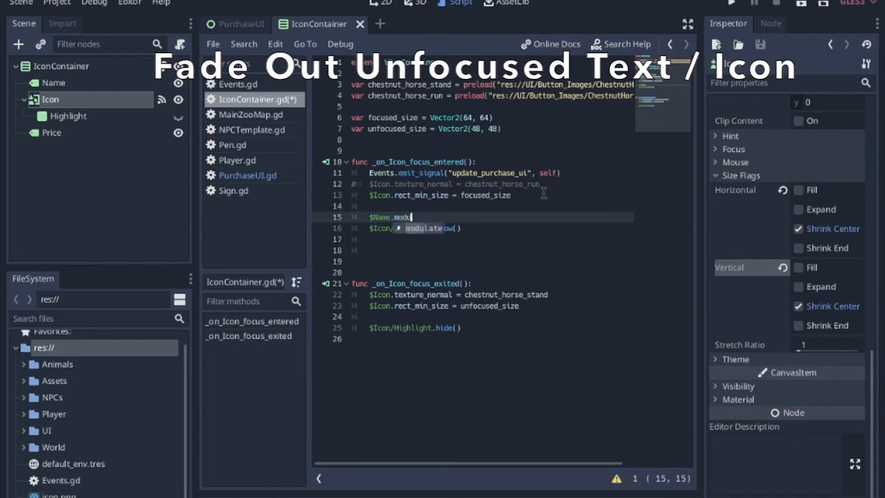
text(late = Co)
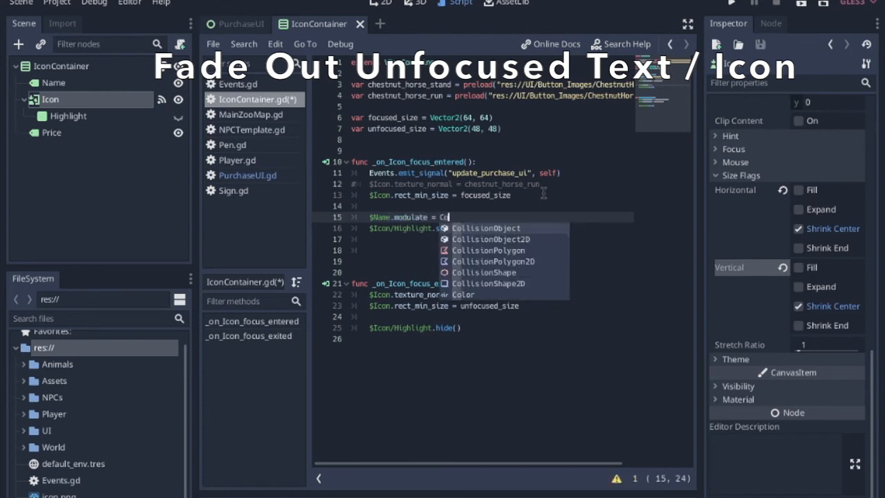
text(lor(1, 1, 1, 1))
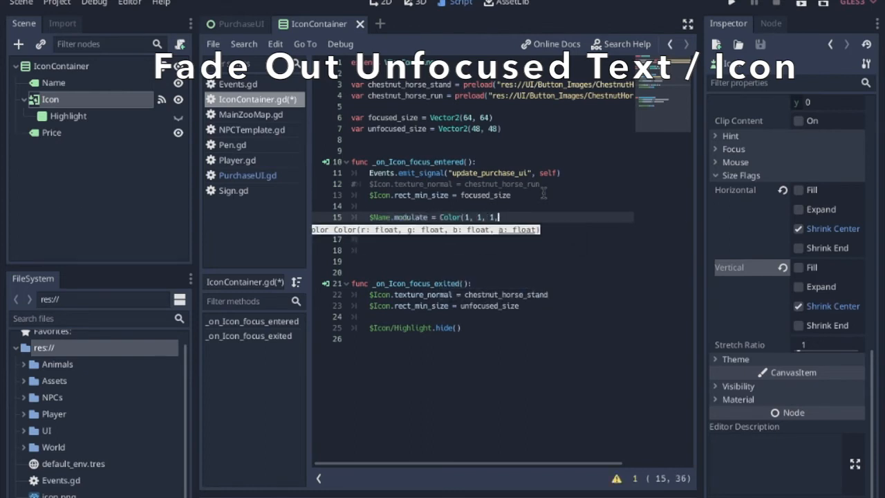
Add $Name.modulate = Color(1, 1, 1, 0.2) above the highlight call in the _on_Icon_focus_exited function.
click(559, 316)
key(Return)
text($Name.modulate.)
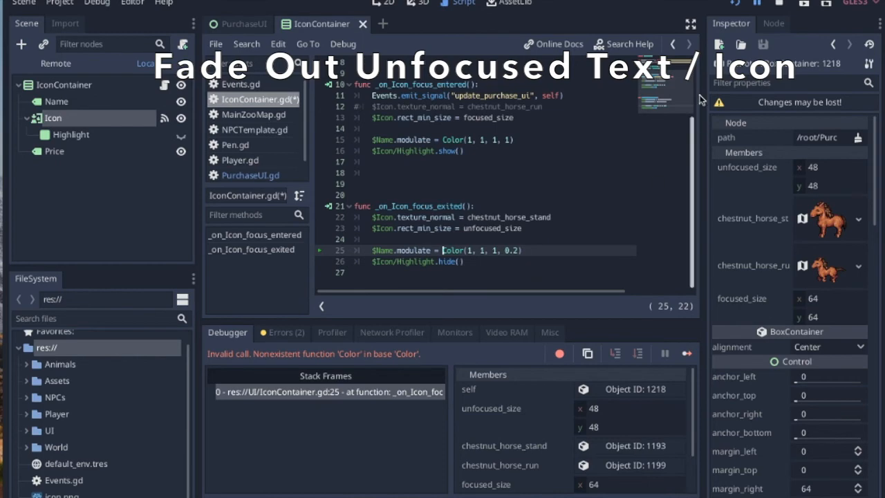
Run the game and move the focus across the horses to check how their names fade.
click(736, 4)
key(Right)
key(Left)
key(Left)
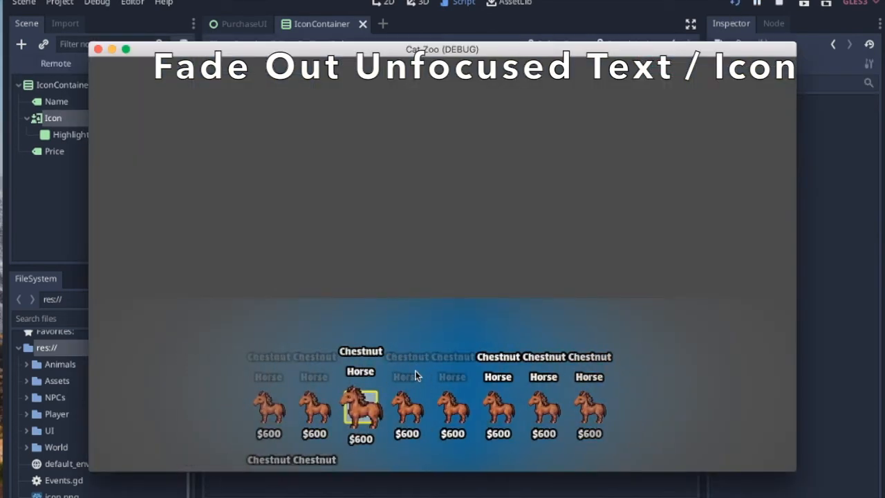
click(97, 49)
Set the Name label's Modulate alpha to 0.2 in raw color mode and save the scene.
click(67, 84)
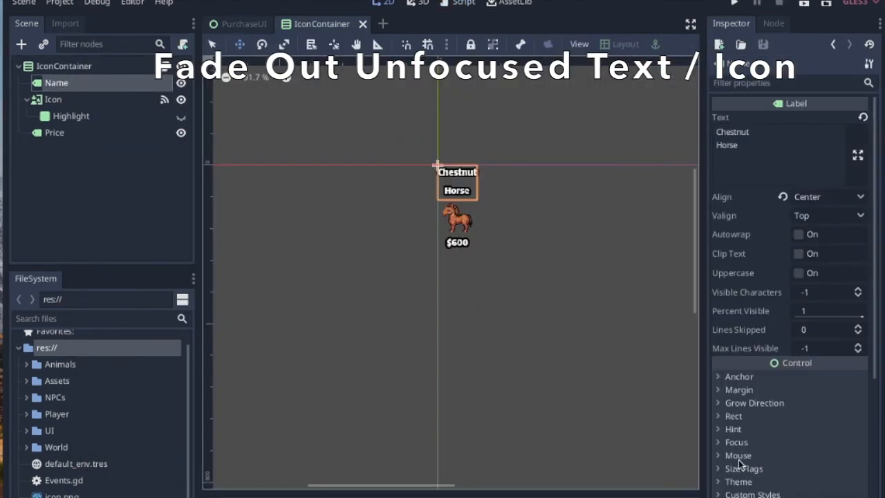
scroll(740, 449, down, 5)
click(741, 399)
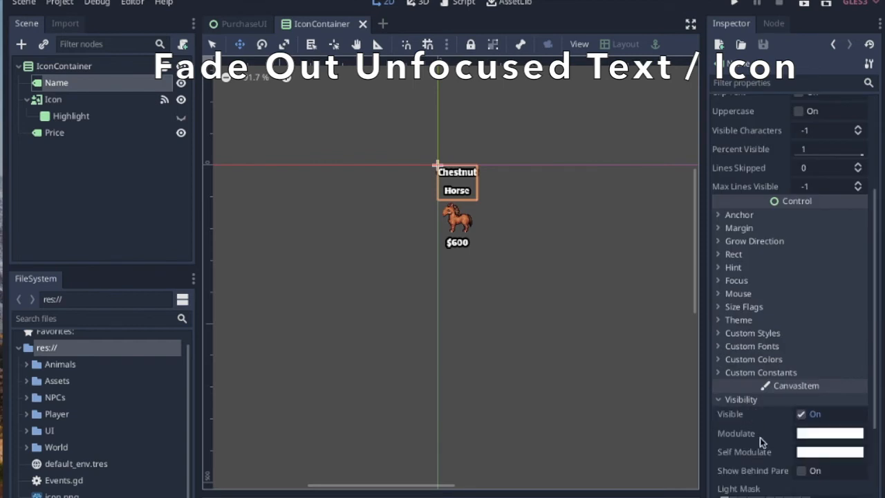
click(827, 435)
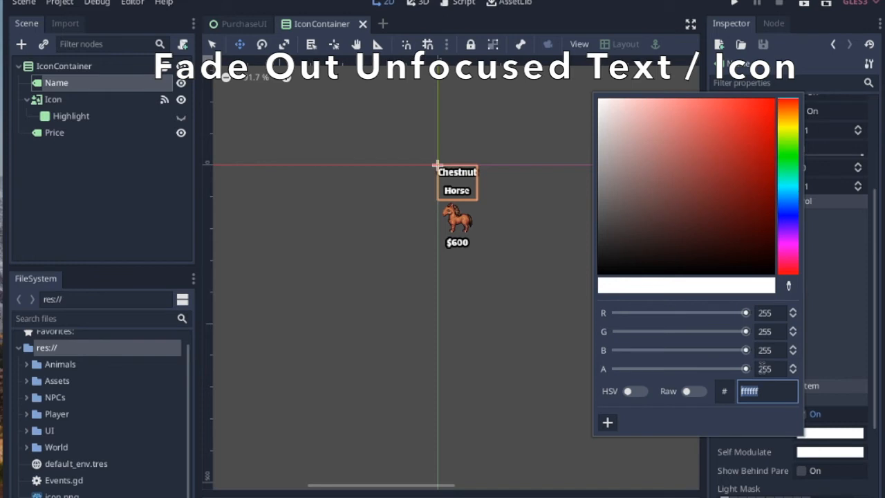
click(693, 392)
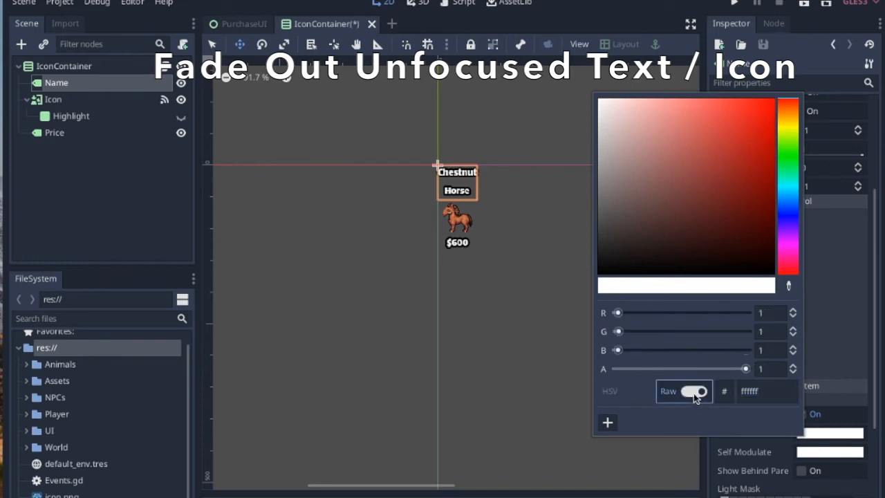
click(774, 369)
key(BackSpace)
text(0.2)
key(Return)
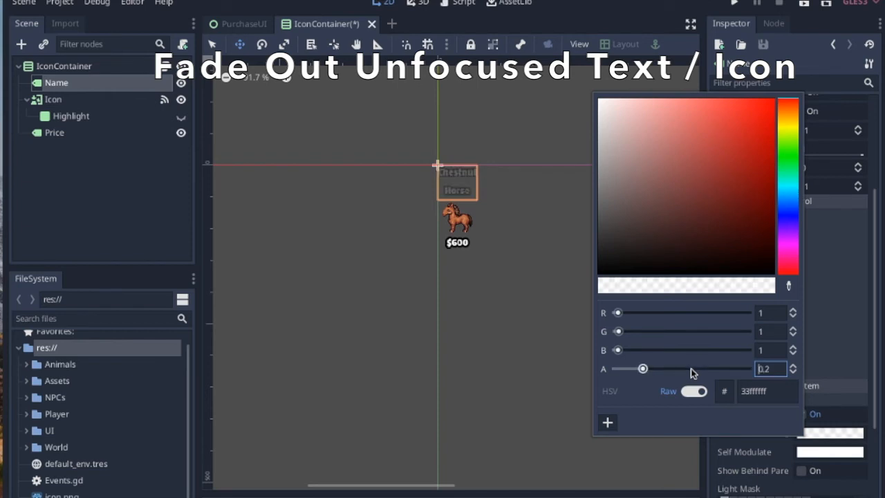
click(770, 445)
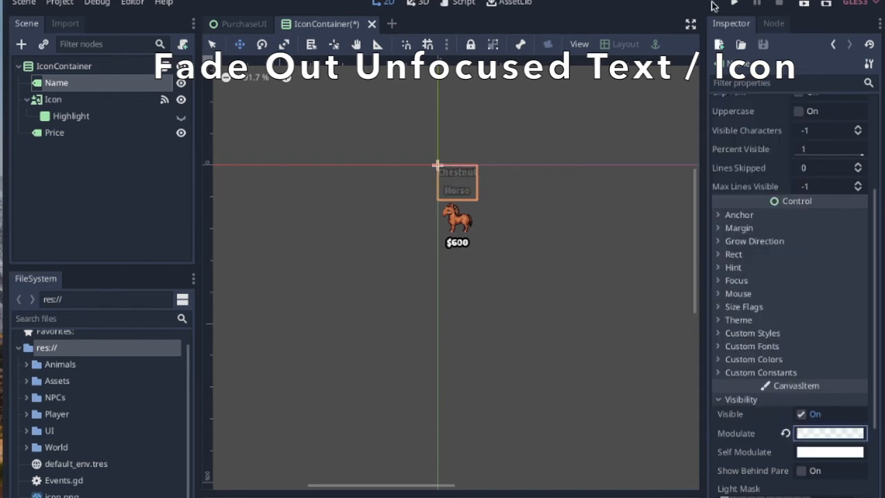
key(ctrl+s)
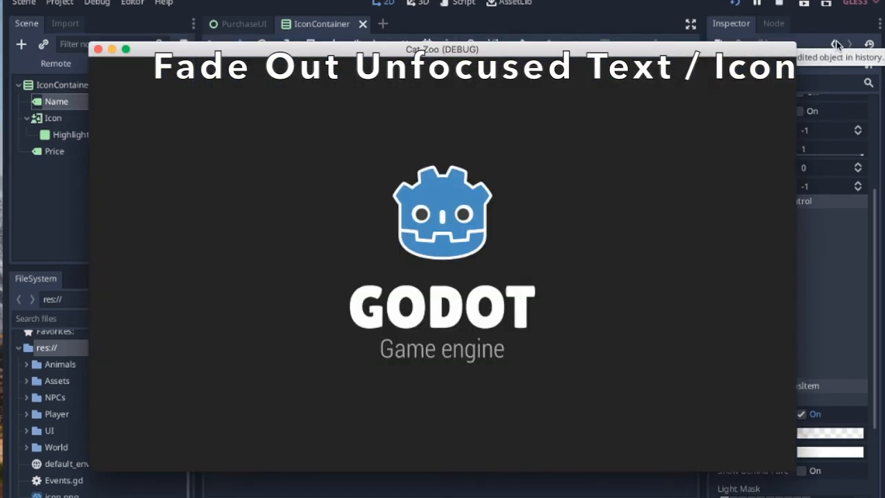
Move the focus back and forth in the running game to check the initially faded names, and close the game.
key(Right)
key(Right)
key(Left)
key(Left)
key(Right)
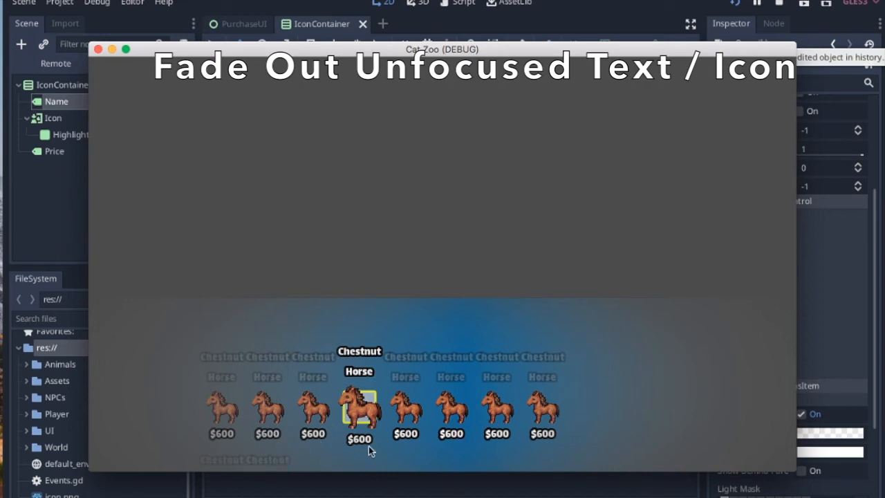
click(98, 49)
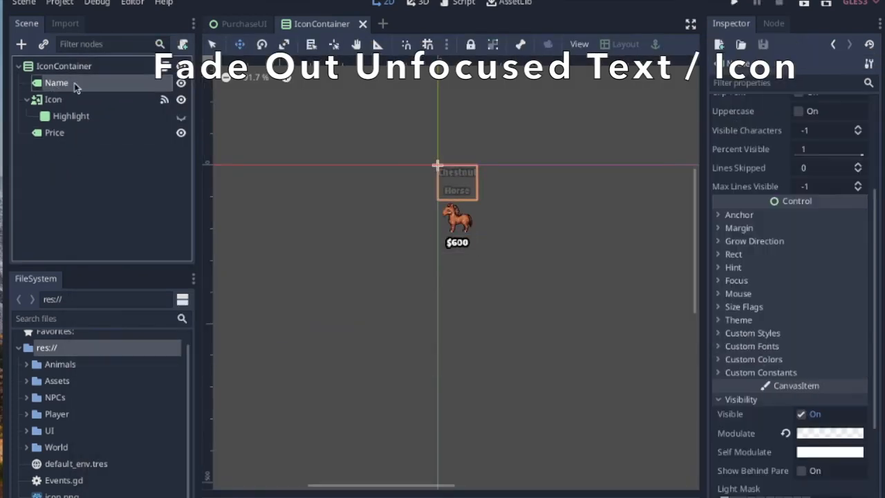
Copy the Name label's parameters onto the Price label and set the Price text to $600.
click(867, 64)
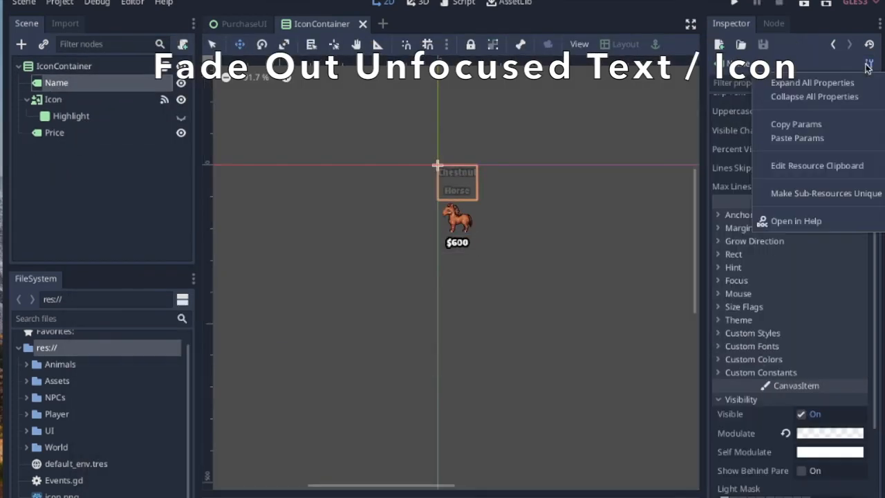
click(825, 126)
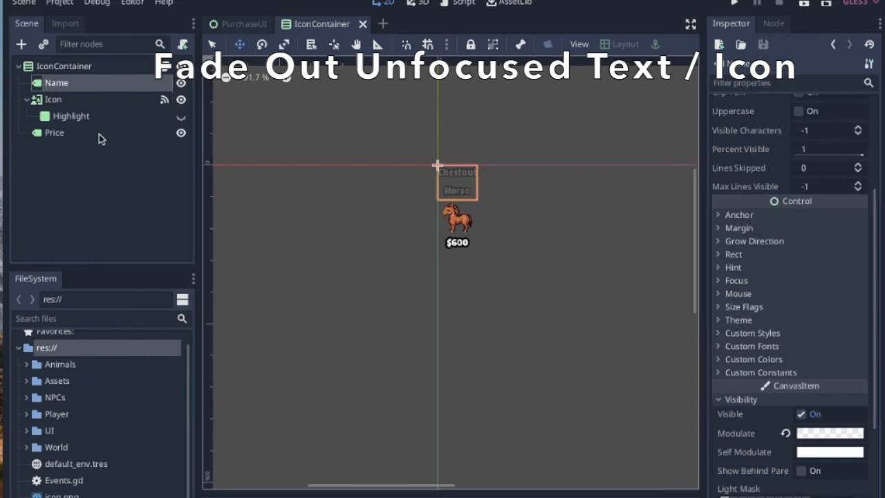
click(57, 133)
click(868, 63)
click(797, 138)
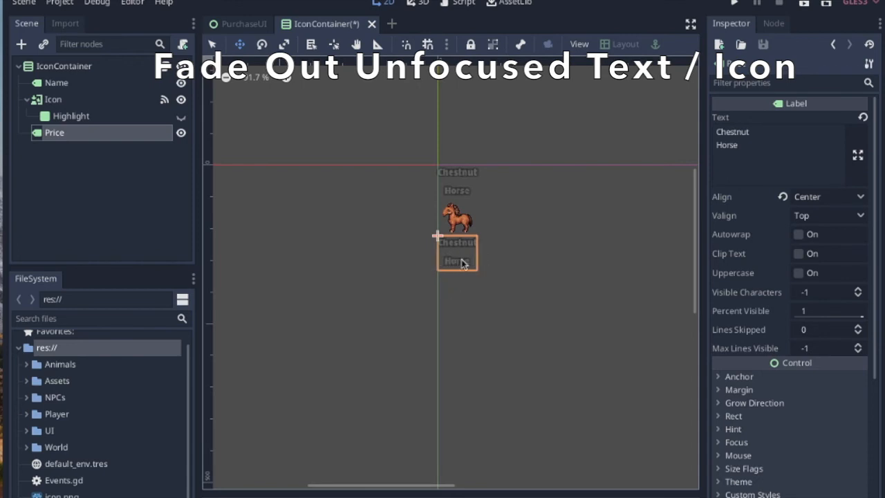
drag(801, 142, 615, 98)
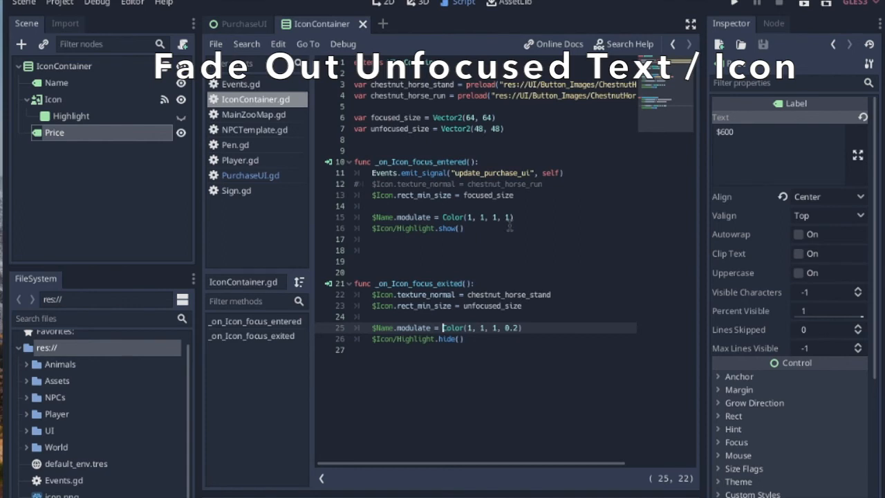
Duplicate the Name modulate line in _on_Icon_focus_entered as $Price.modulate = Color(1, 1, 1, 1).
click(521, 217)
key(Return)
drag(521, 217, 371, 217)
key(ctrl+c)
click(380, 228)
key(ctrl+v)
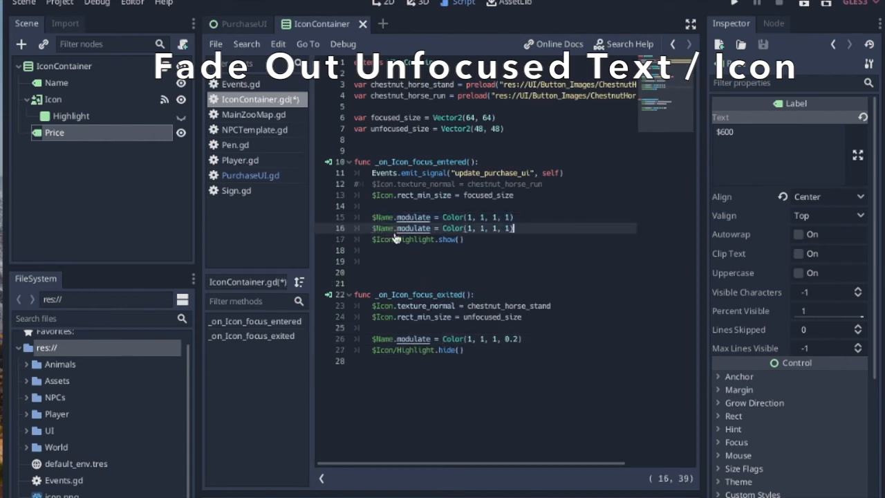
drag(393, 228, 378, 228)
text(Price)
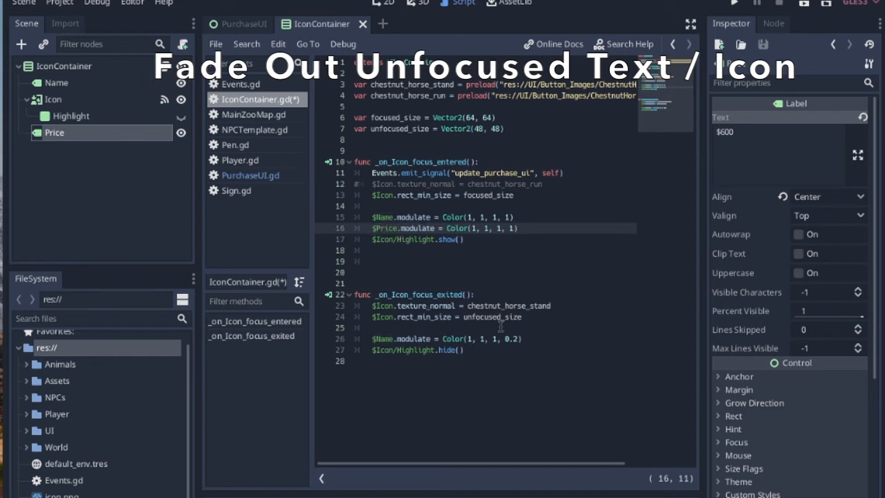
Duplicate the Name modulate line in _on_Icon_focus_exited as $Price.modulate = Color(1, 1, 1, 0.2).
triple_click(487, 338)
key(ctrl+c)
click(534, 340)
key(Return)
key(ctrl+v)
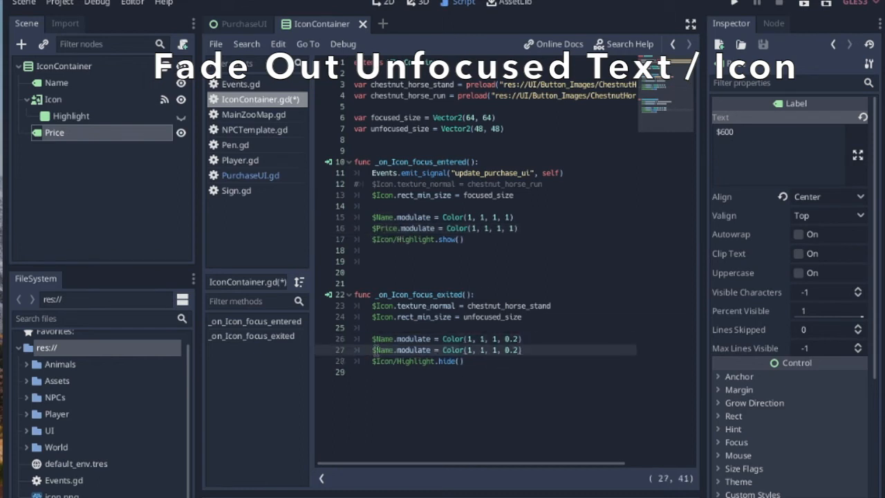
double_click(382, 350)
text(Price)
Run the game and move the focus between horses to check the fading of both names and prices.
key(F5)
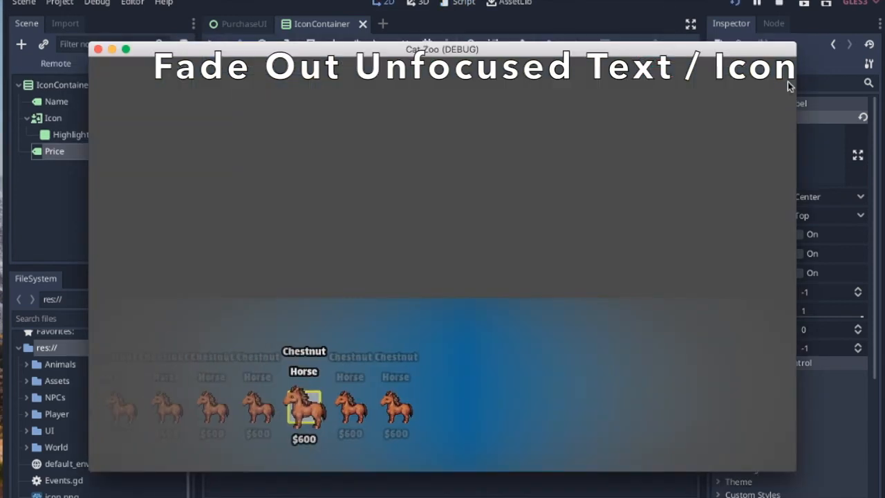
key(Right)
key(Right)
key(Right)
key(Left)
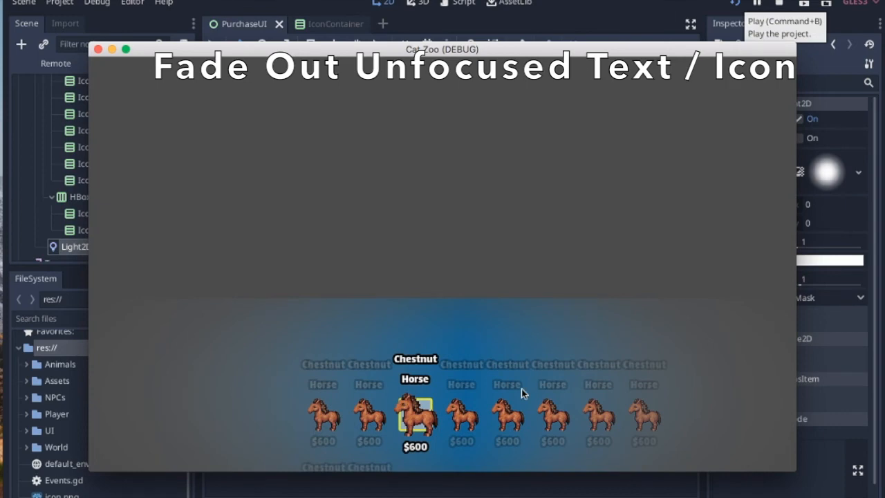
click(98, 49)
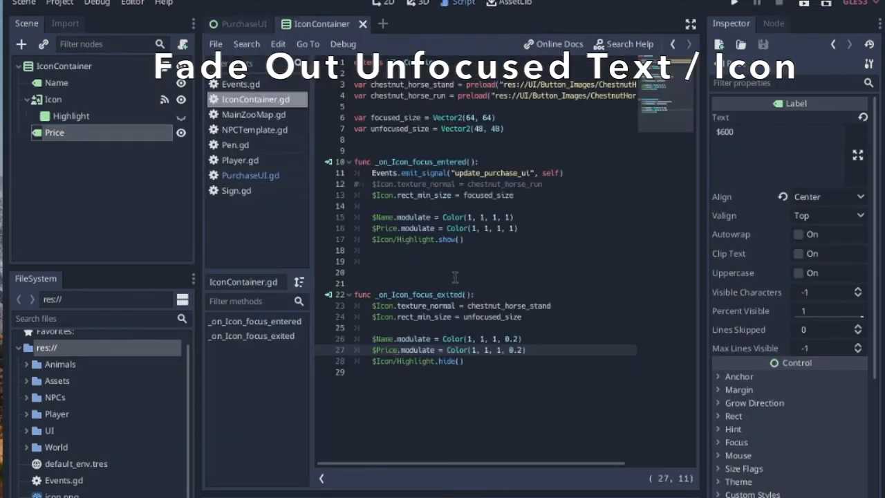
Add $Icon.modulate = Color(1, 1, 1, 1) below the rect_min_size assignment in the _on_Icon_focus_entered function.
click(524, 200)
text($Icon.modulate)
drag(514, 229, 431, 229)
click(483, 207)
key(super+v)
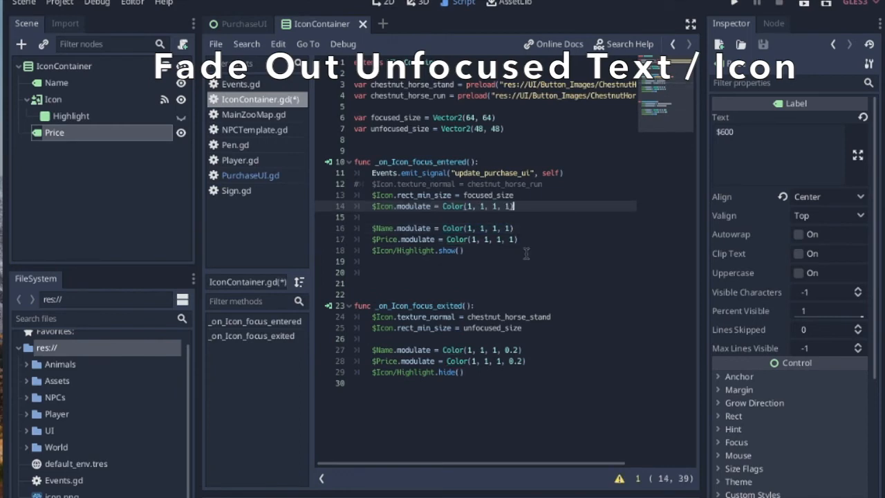
Add a fading $Icon.modulate line below the rect_min_size assignment in the _on_Icon_focus_exited function.
drag(515, 206, 374, 207)
click(532, 329)
key(Return)
key(super+v)
Run the game and move the focus along the row to check the icon fading.
click(734, 3)
key(Right)
key(Right)
key(Right)
key(Right)
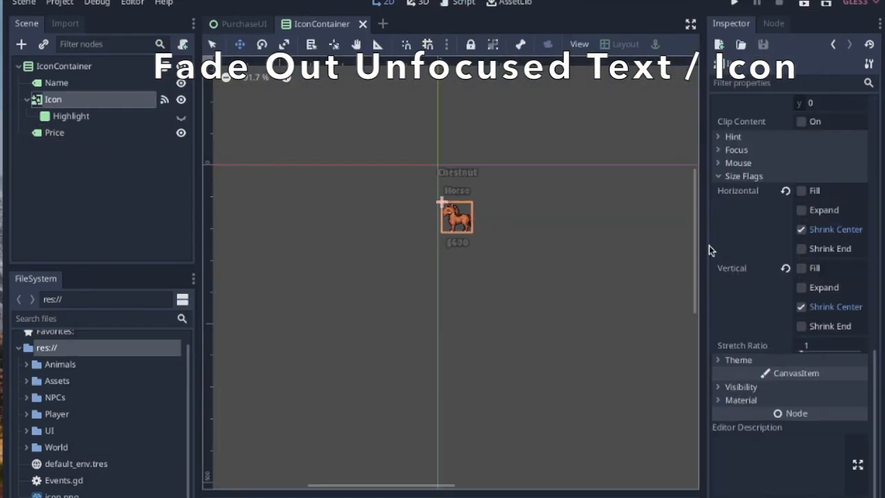
Set the Icon node's Modulate alpha to 0.2 under its Visibility properties.
scroll(784, 322, down, 1)
click(741, 374)
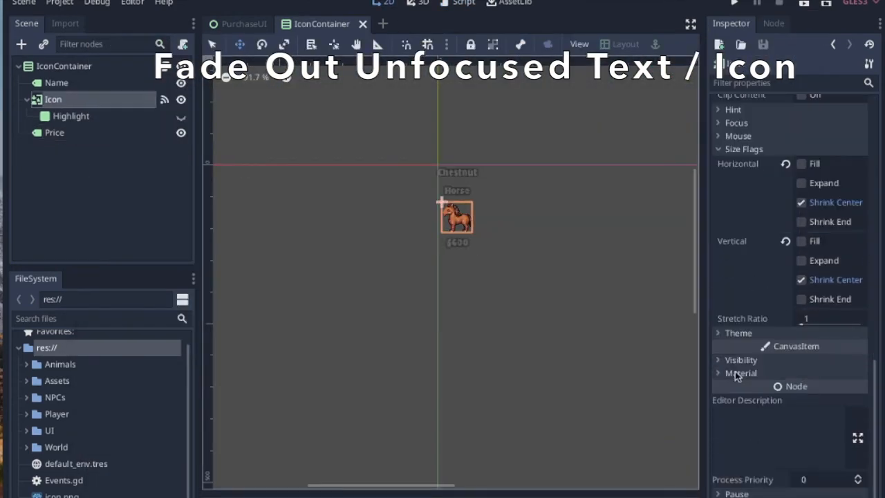
click(742, 374)
click(744, 362)
click(829, 394)
click(763, 328)
text(.2)
click(586, 125)
Run the game and move the focus along and between the rows to check the faded icons and text.
click(734, 3)
key(Right)
key(Right)
key(Right)
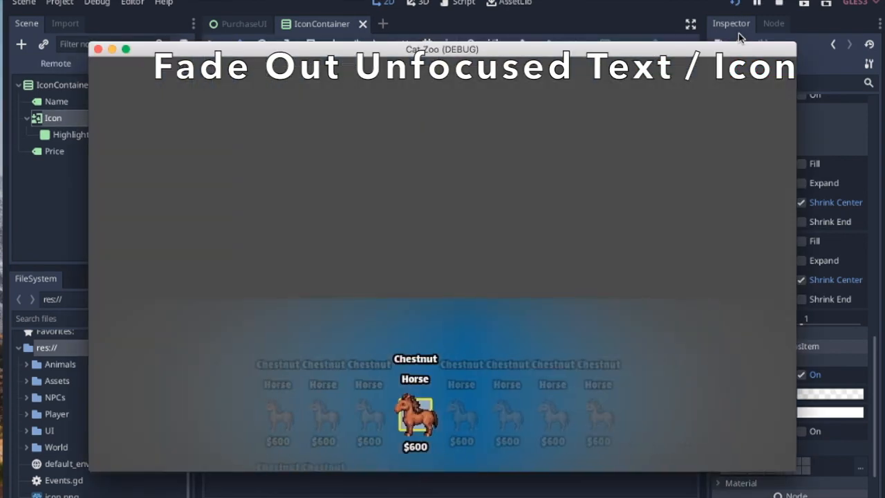
key(Down)
key(Up)
key(Right)
key(Right)
key(Down)
key(Up)
key(Right)
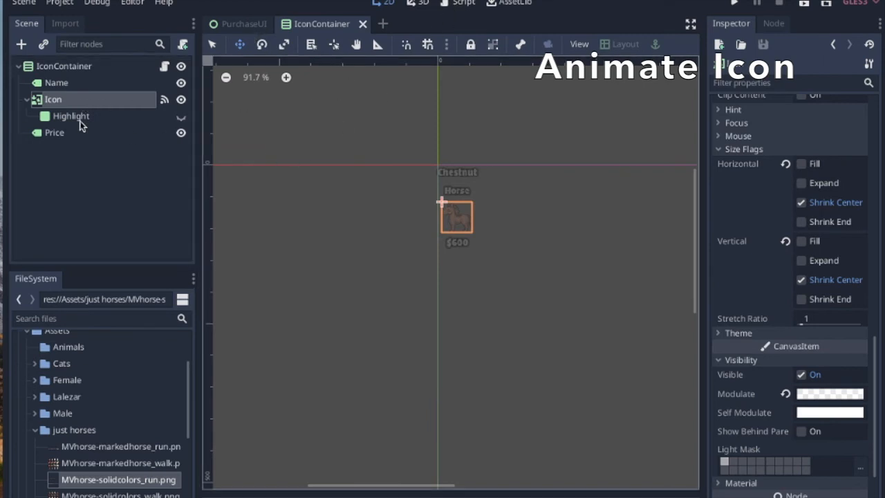
scroll(376, 208, up, 3)
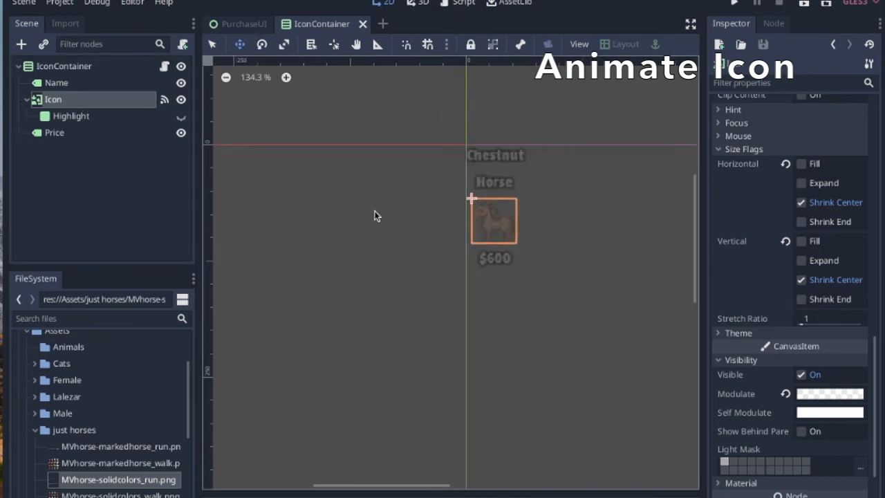
Add an AnimationPlayer node to the IconContainer scene.
key(ctrl+a)
text(animation)
key(Return)
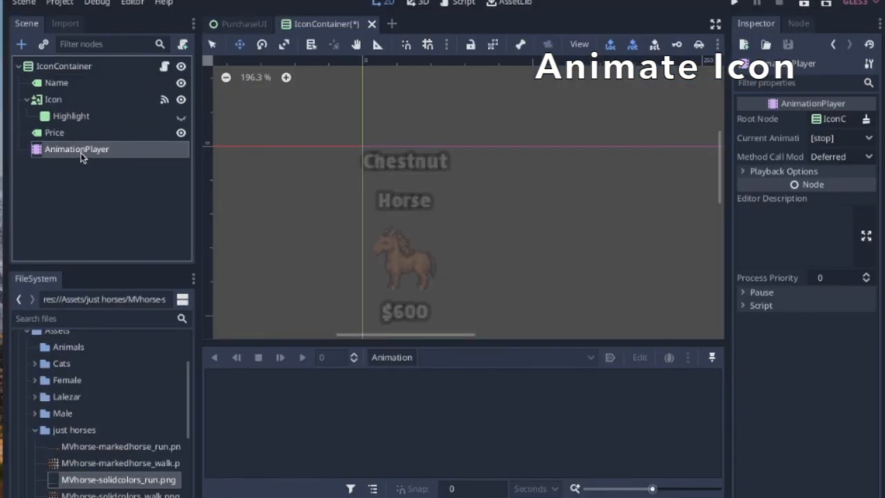
Create an animation named ChestnutHorseStand and pin the AnimationPlayer so its timeline stays open.
click(392, 345)
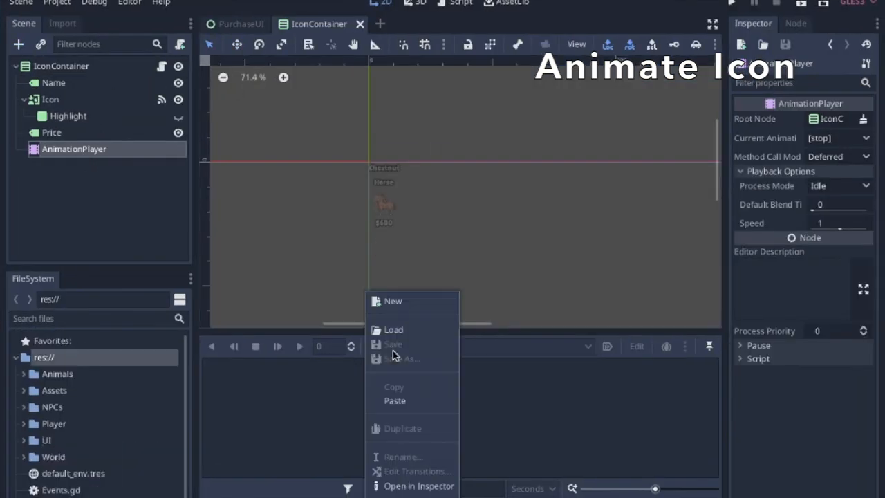
click(394, 301)
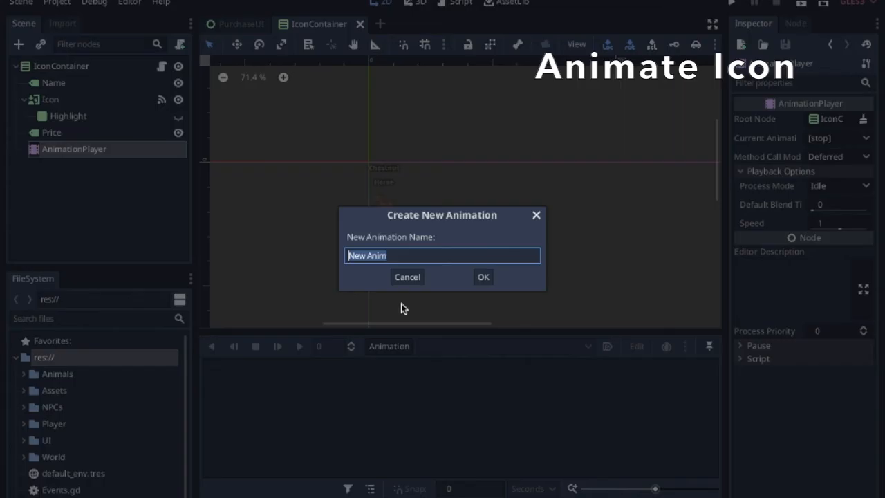
text(ChestnutHorseStand)
key(Return)
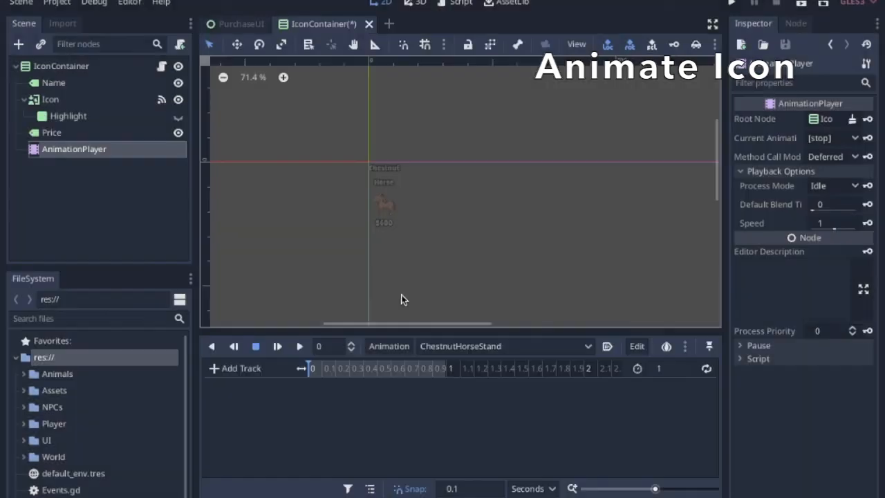
click(708, 348)
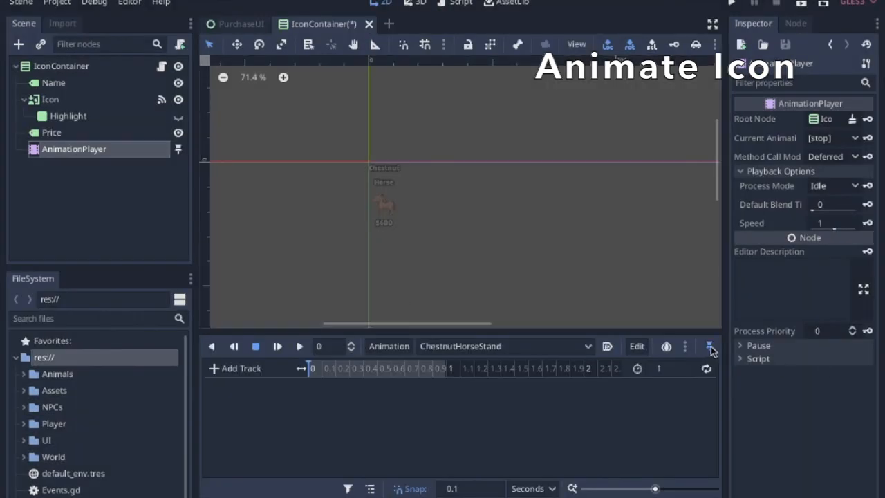
Key the Atlas and Region of the Icon node's Normal texture at 0 s in ChestnutHorseStand.
click(55, 99)
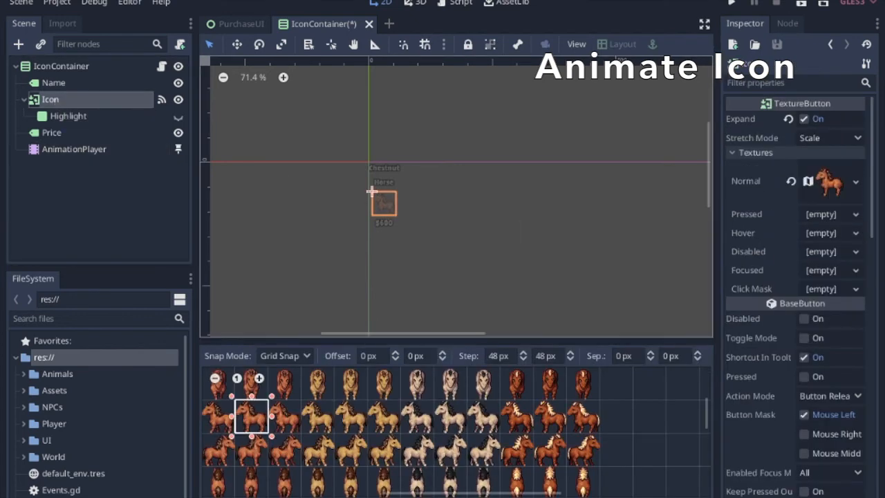
click(345, 496)
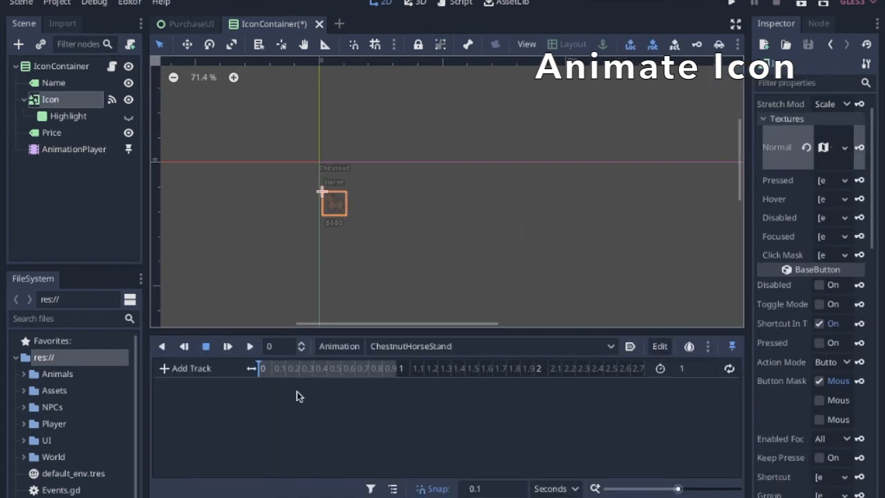
click(822, 147)
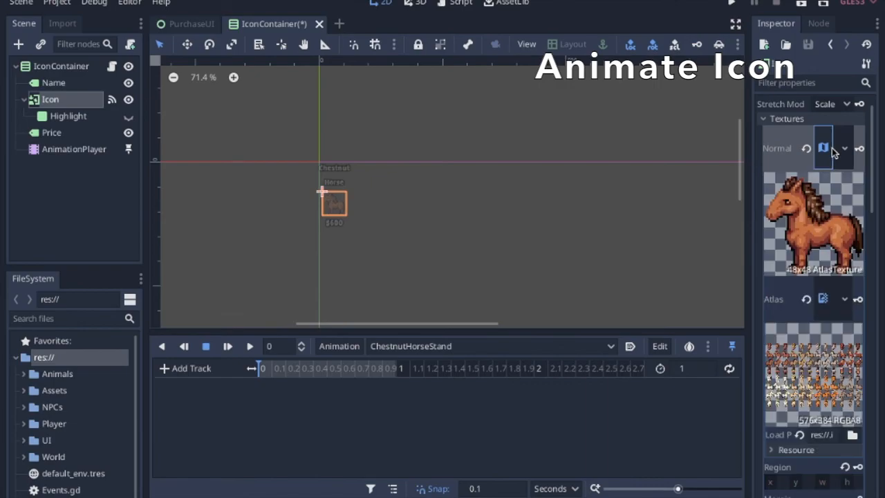
click(858, 299)
key(Return)
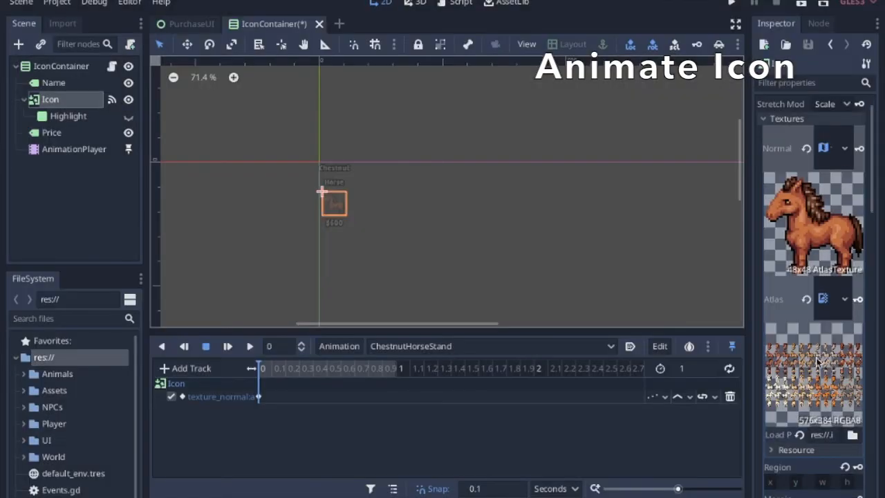
scroll(814, 374, down, 3)
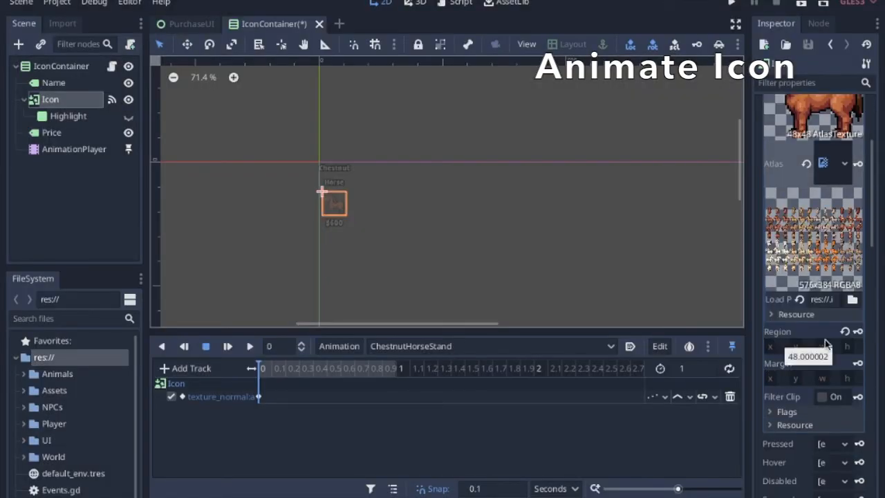
click(858, 331)
Create another animation named ChestnutHorseRun in the AnimationPlayer.
click(339, 346)
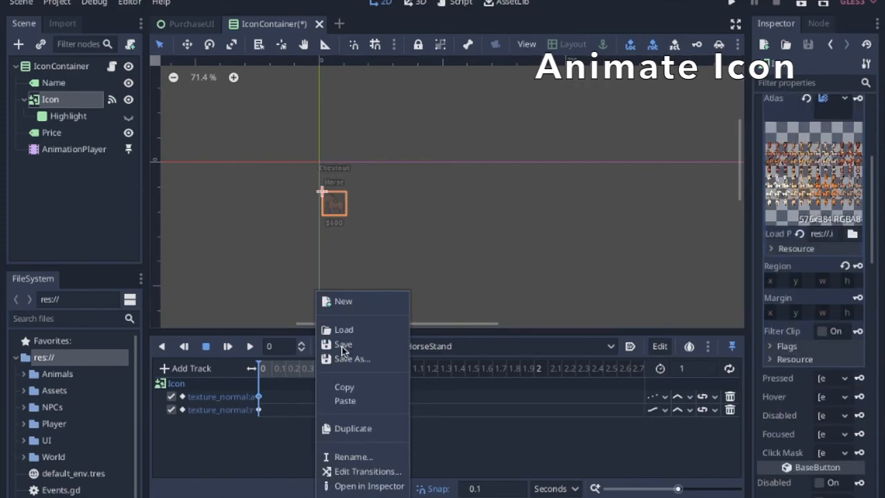
click(351, 301)
text(ChestnutHorseRun)
key(Return)
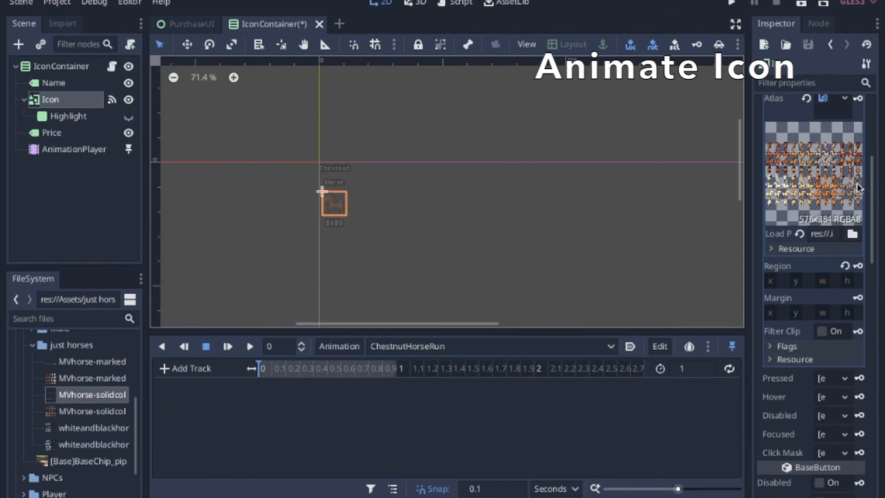
Replace the Icon's atlas with MVhorse-solidcolors_run.png, set the grid step to 64 × 64 px and select the first side-view chestnut running frame.
drag(72, 396, 824, 209)
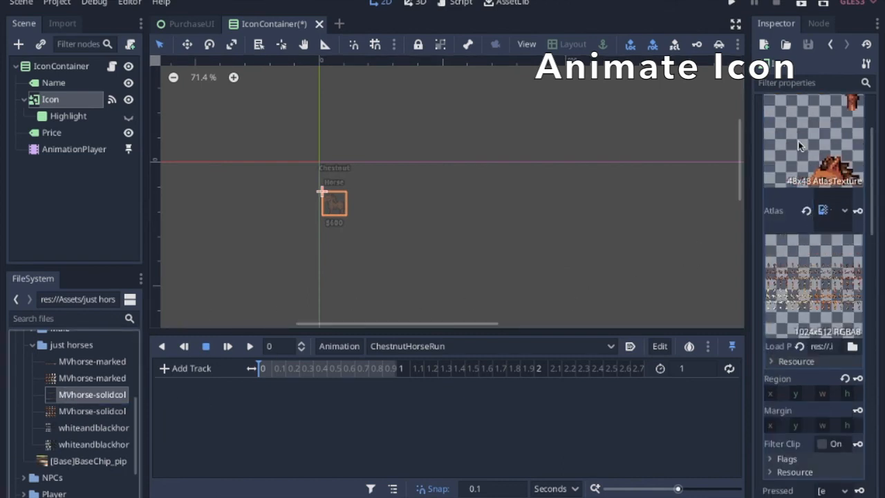
click(345, 497)
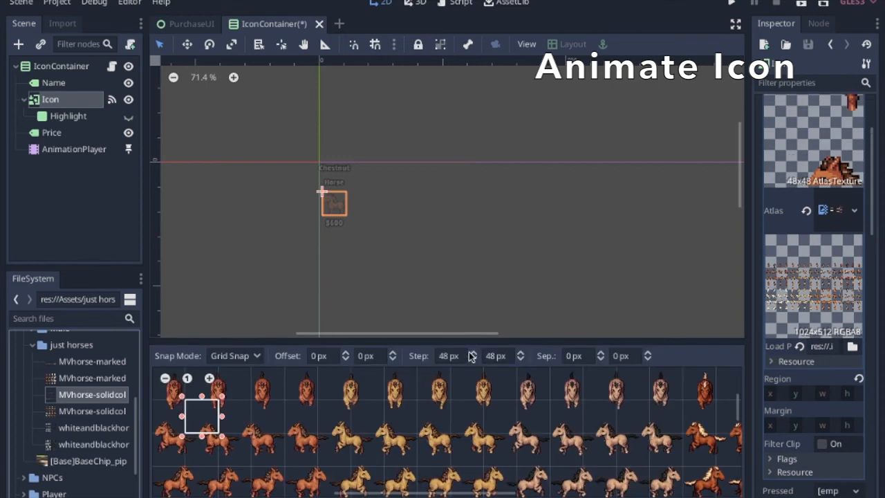
double_click(448, 356)
text(64)
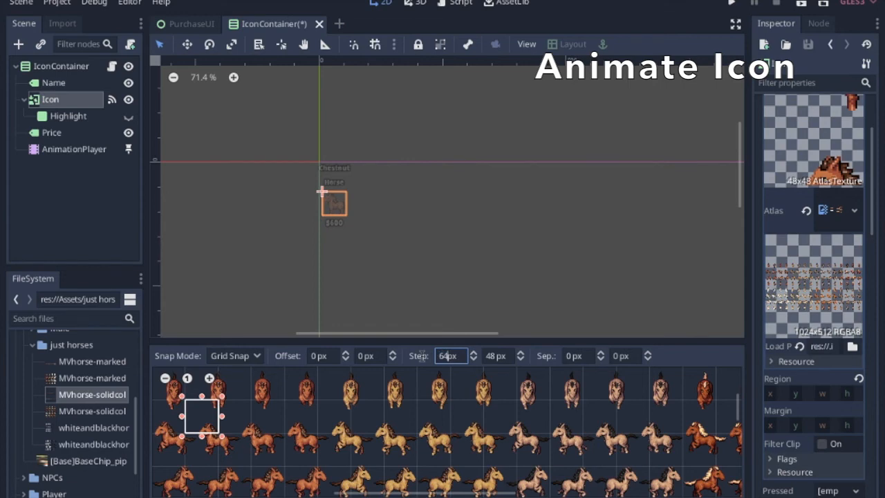
click(487, 355)
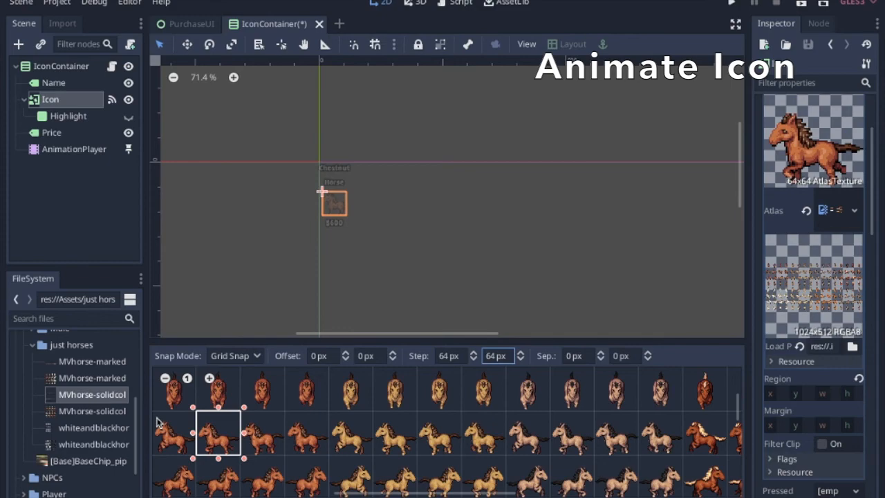
drag(156, 416, 184, 438)
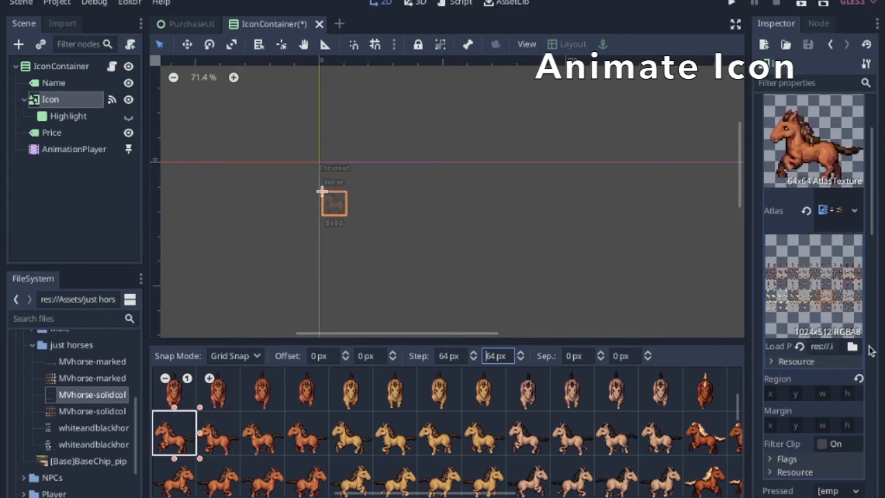
Insert Atlas and Region keys with new tracks at 0 s in ChestnutHorseRun.
click(857, 210)
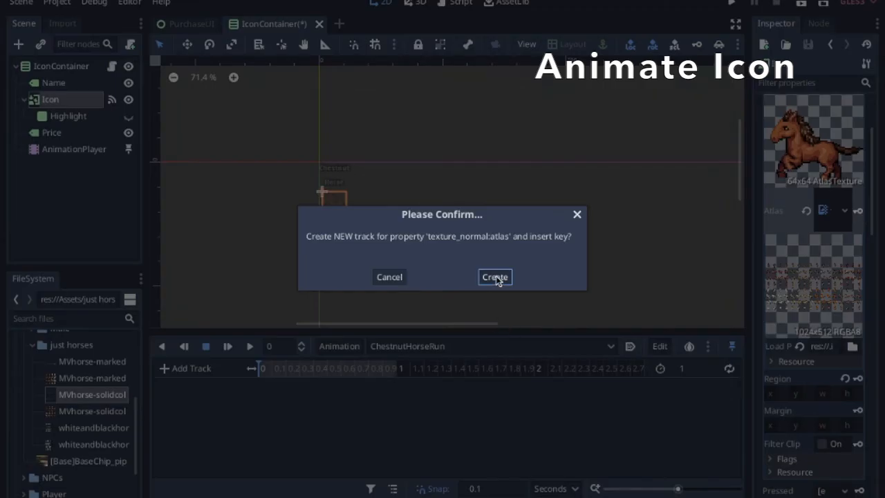
click(494, 277)
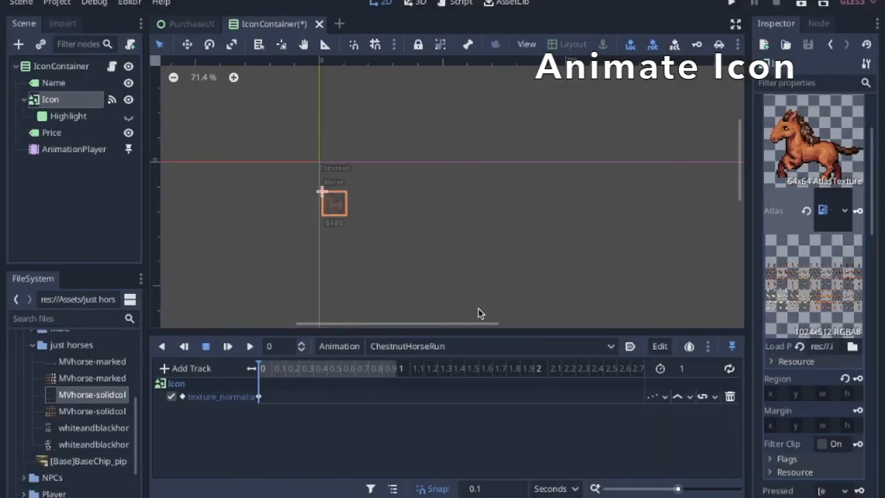
click(857, 378)
click(495, 277)
Set the texture region to the second chestnut running frame and key it at 0.2 s.
click(286, 370)
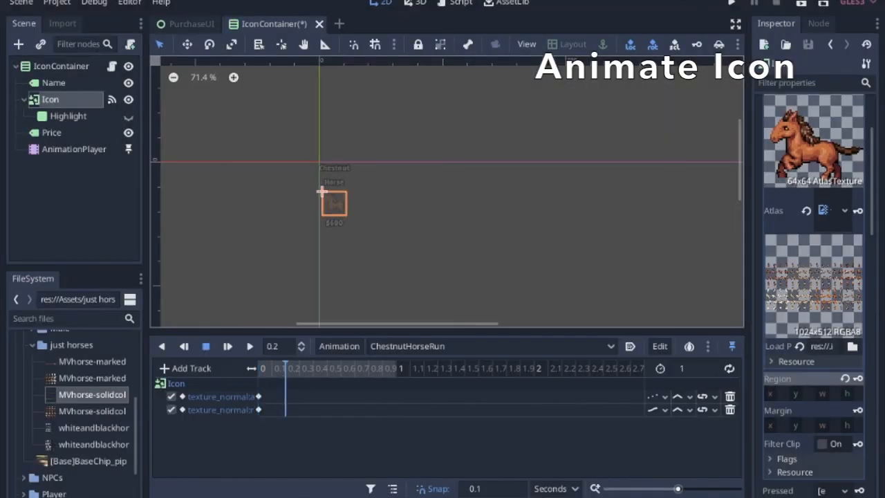
click(349, 496)
drag(206, 417, 234, 440)
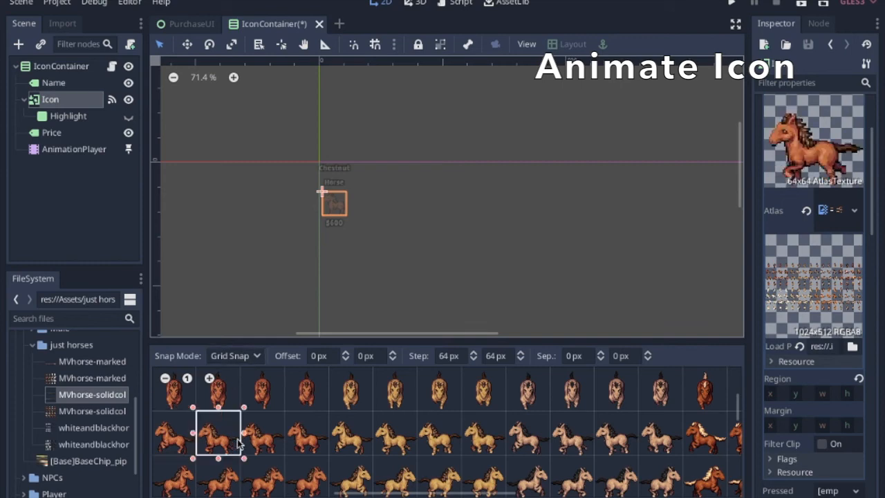
click(311, 496)
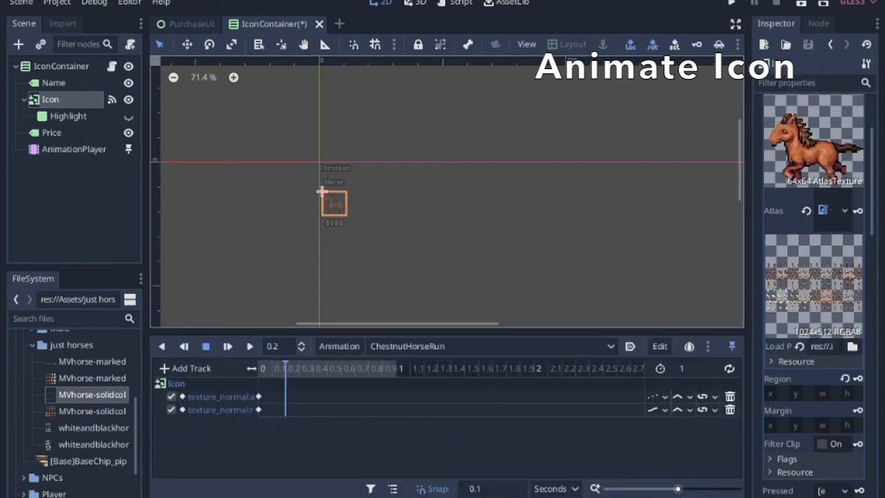
click(858, 379)
Set the texture region to the third chestnut running frame and key it at 0.4 s.
click(313, 368)
click(349, 497)
click(311, 496)
mouse_move(250, 420)
mouse_down()
mouse_move(274, 439)
mouse_move(318, 441)
mouse_up()
click(857, 379)
Set the texture region to the fourth chestnut running frame and key it at 0.6 s.
click(341, 368)
click(349, 497)
click(311, 496)
click(858, 378)
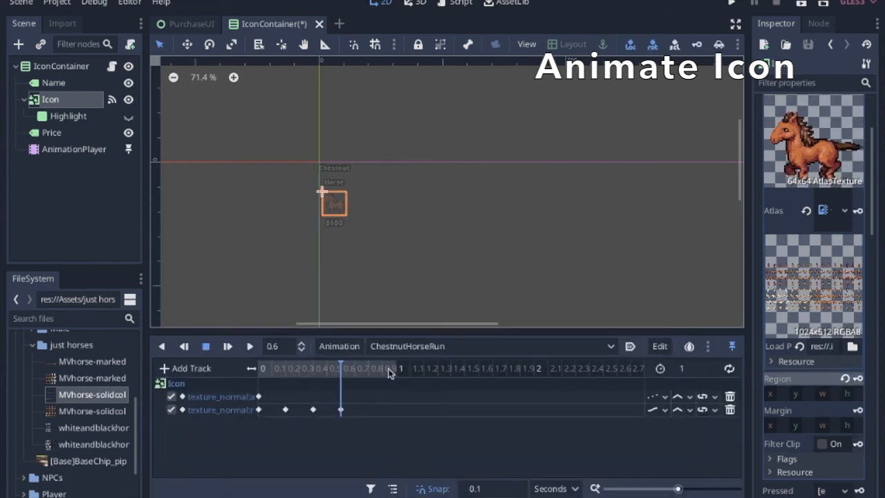
Set ChestnutHorseRun's length to 0.8 s with looping on and play it back.
click(684, 368)
text(0.8)
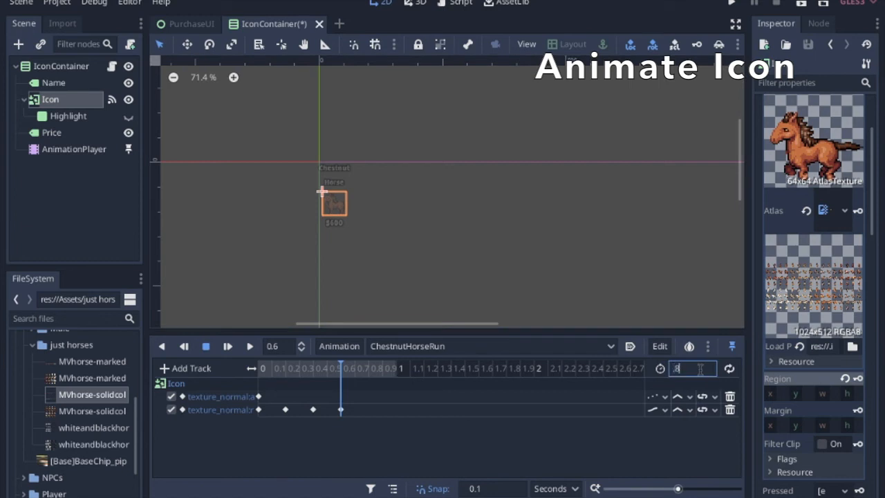
key(Return)
click(249, 345)
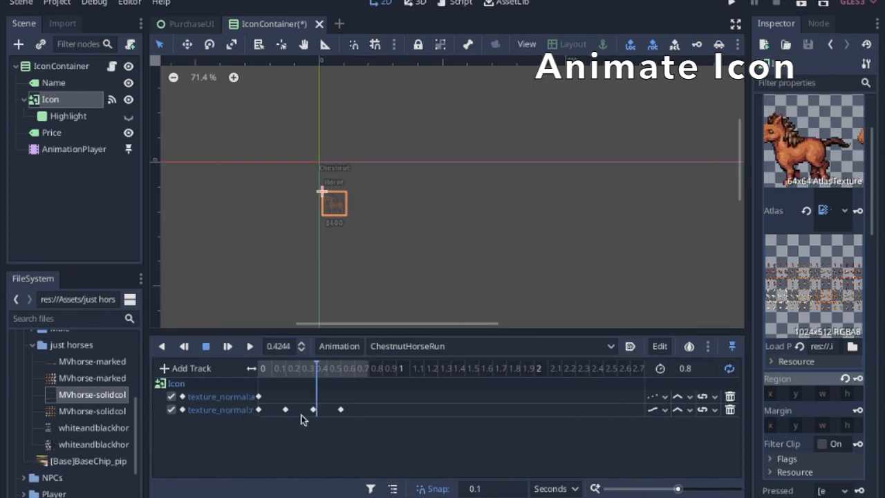
Change the region track's update mode to Discrete, run the game to check the icon, and stop the animation playback.
click(665, 410)
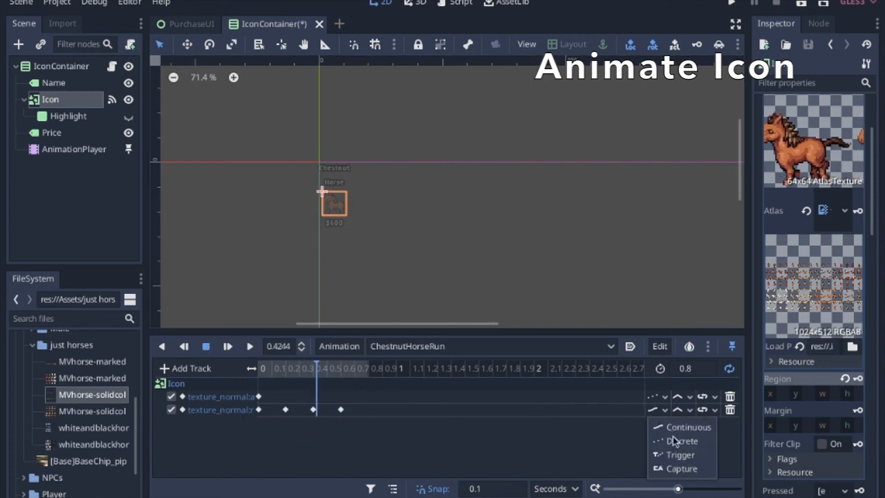
click(674, 441)
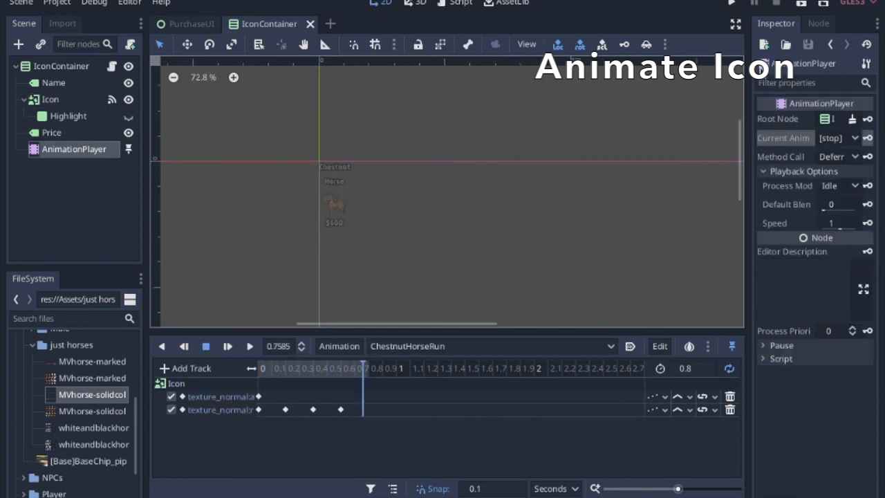
click(731, 2)
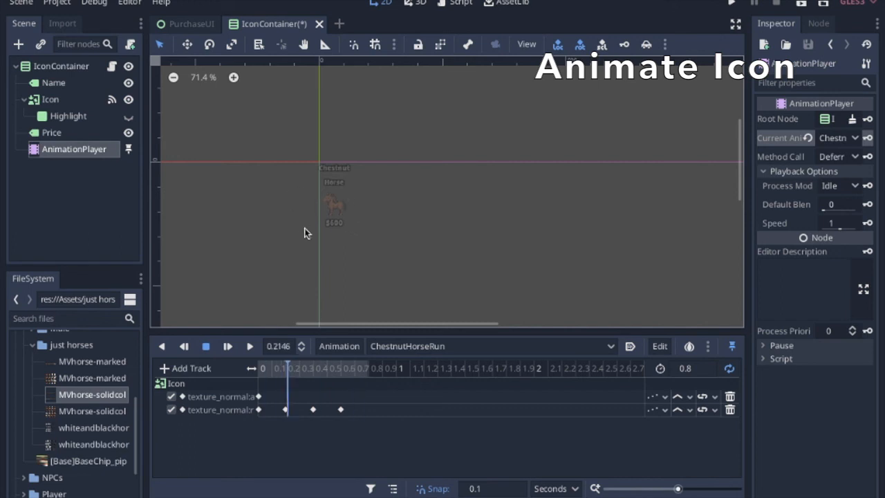
click(206, 346)
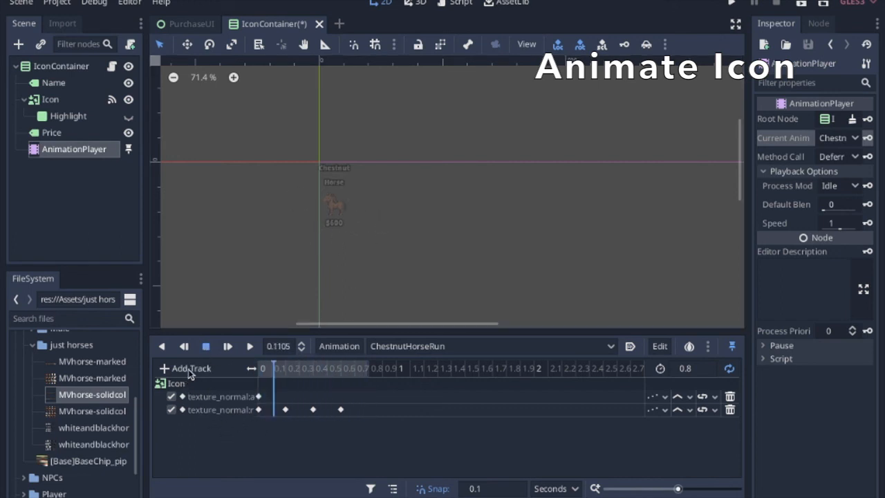
Add a Call Method track targeting the IconContainer node to ChestnutHorseRun.
click(188, 369)
click(194, 416)
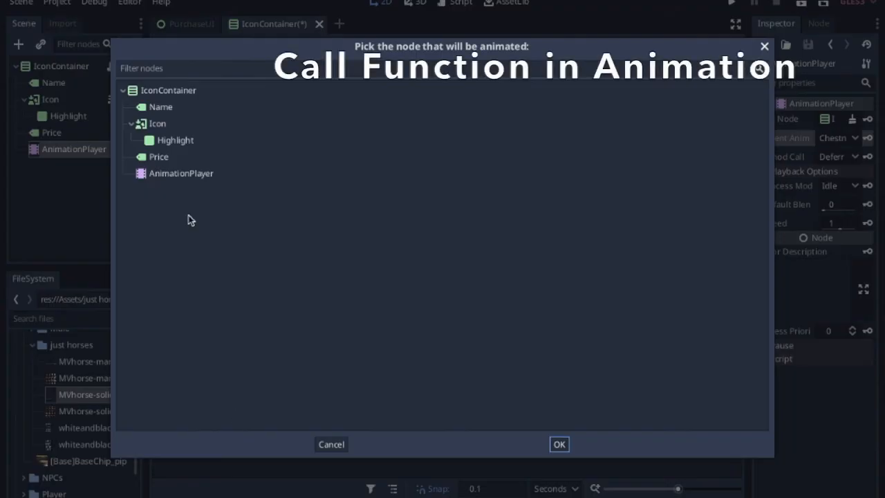
click(169, 91)
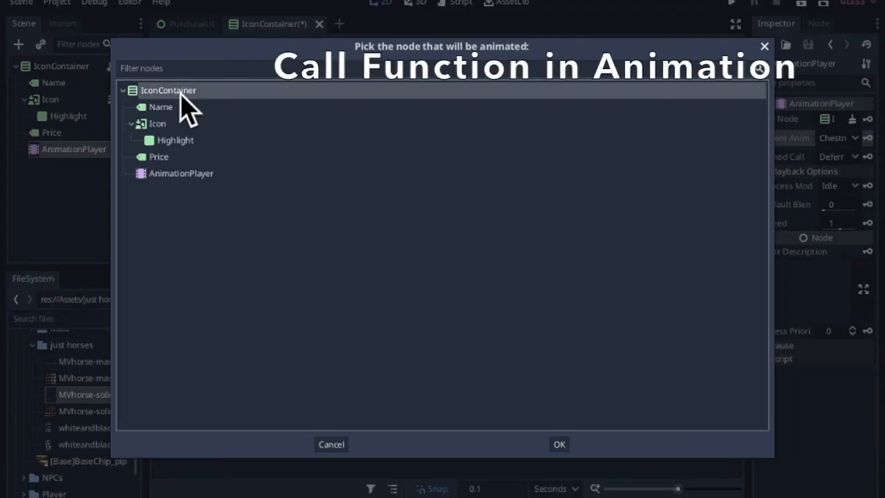
click(557, 444)
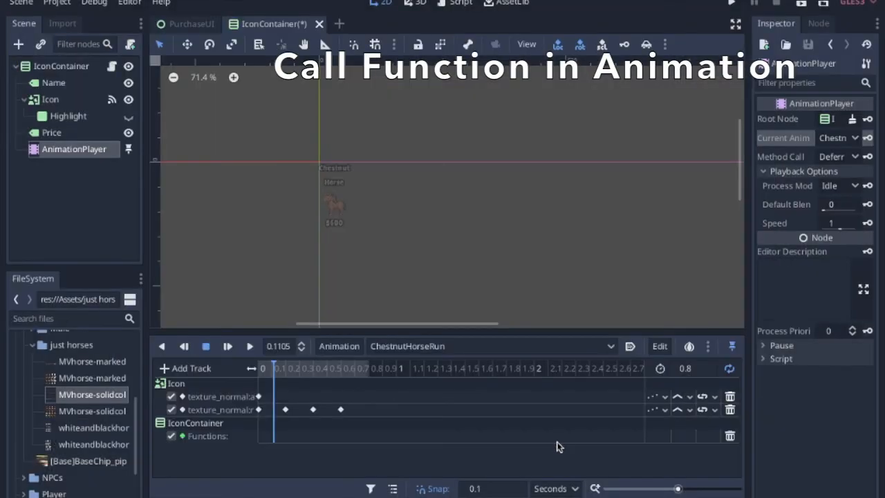
Open the IconContainer script to review its _update_icon_image function and save the scene.
click(111, 66)
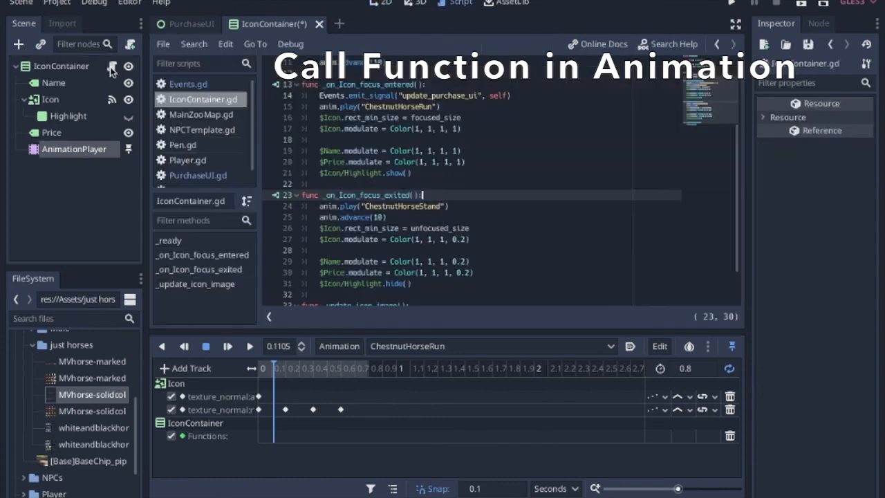
scroll(457, 261, down, 2)
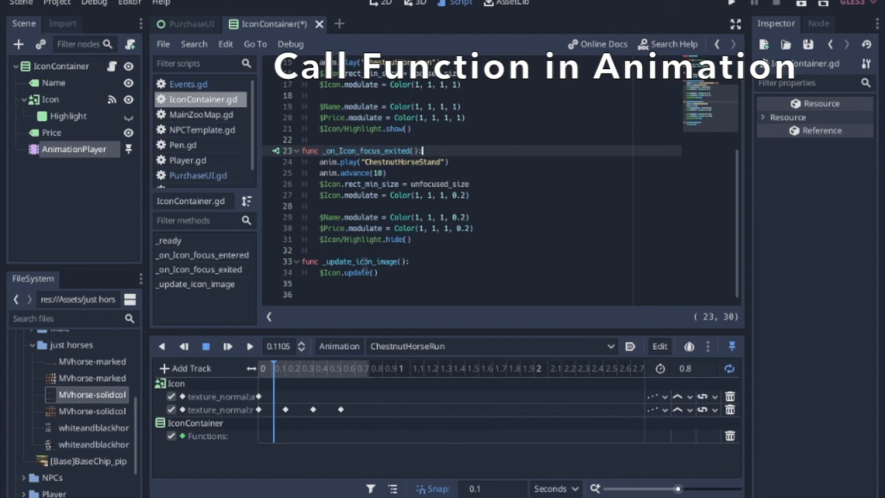
key(ctrl+s)
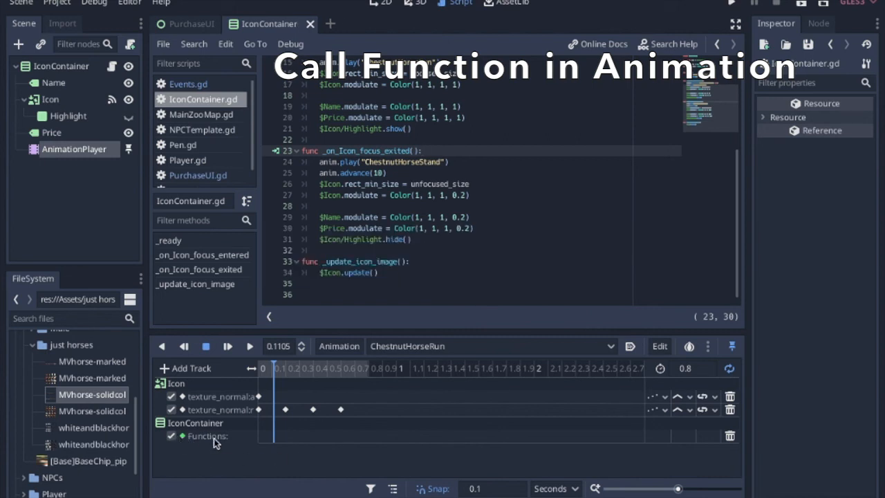
Insert a key calling _update_icon_image at the start of ChestnutHorseRun's IconContainer function track.
right_click(277, 443)
click(290, 453)
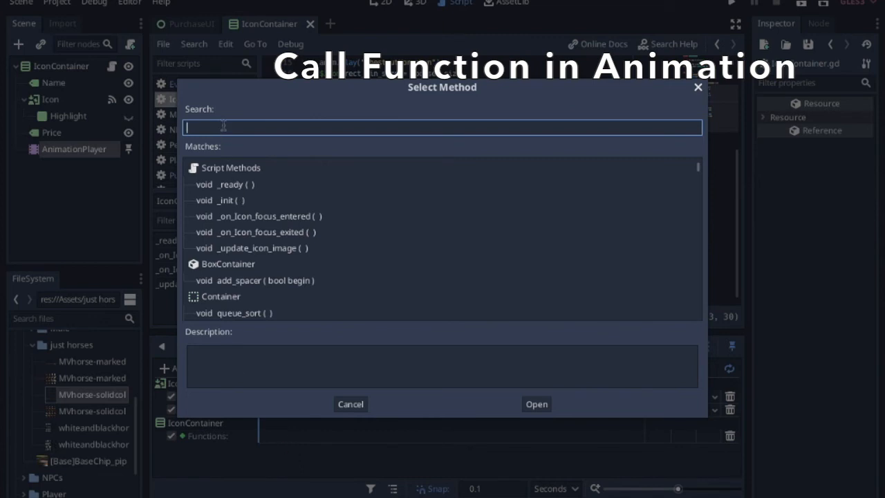
text(up)
key(Return)
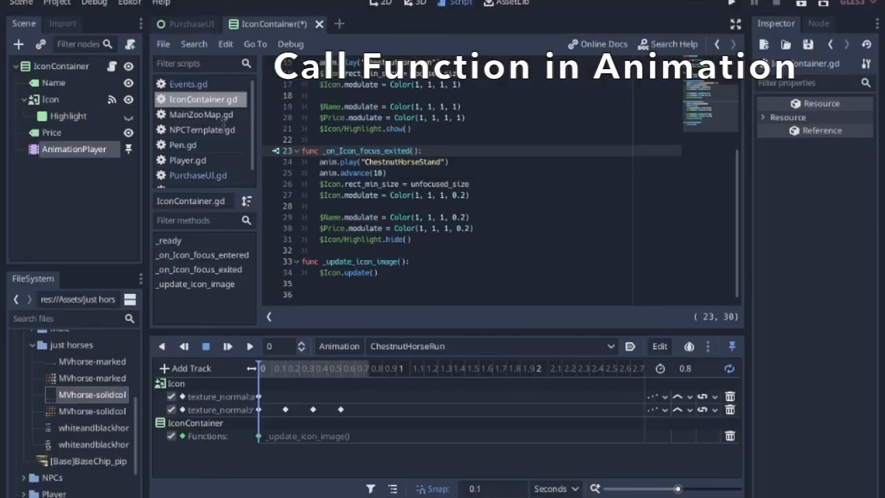
Duplicate the _update_icon_image key at 0.2, 0.4 and 0.6 s on the function track and save the scene.
click(259, 435)
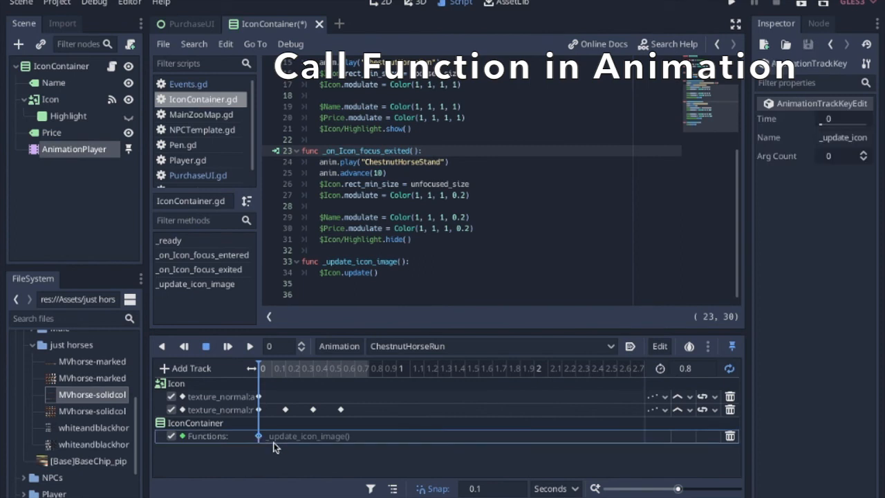
click(286, 369)
key(ctrl+d)
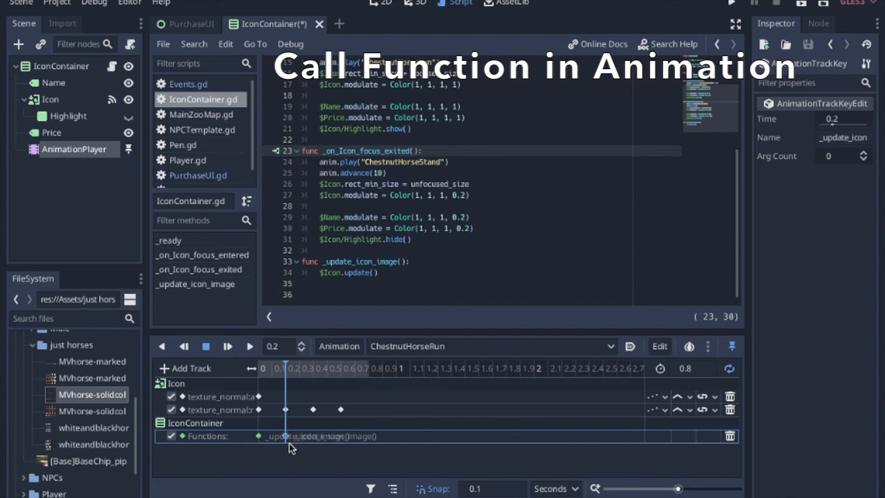
click(313, 369)
key(ctrl+d)
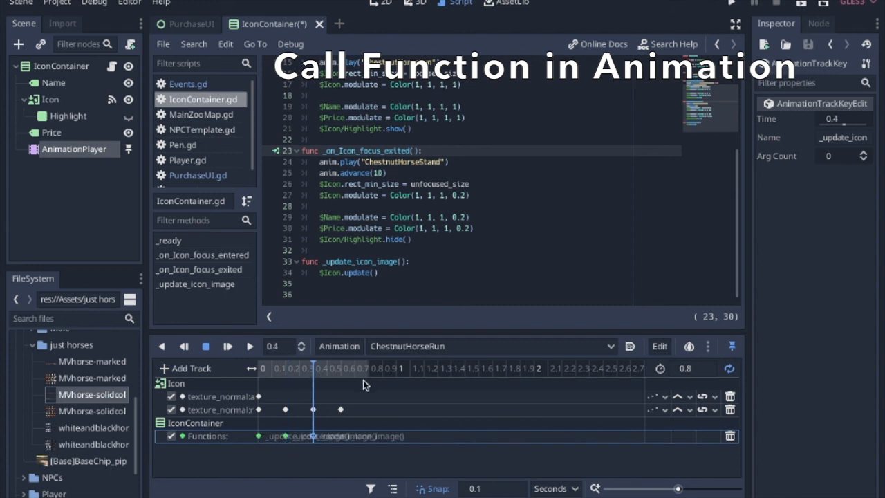
click(345, 373)
key(ctrl+d)
key(ctrl+s)
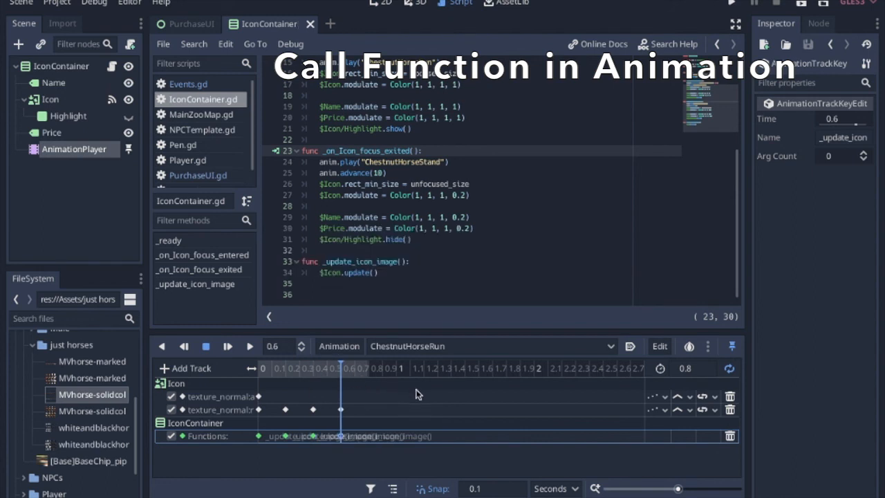
Run the game and move the focus back and forth along the horse icons to check the running animation.
click(382, 3)
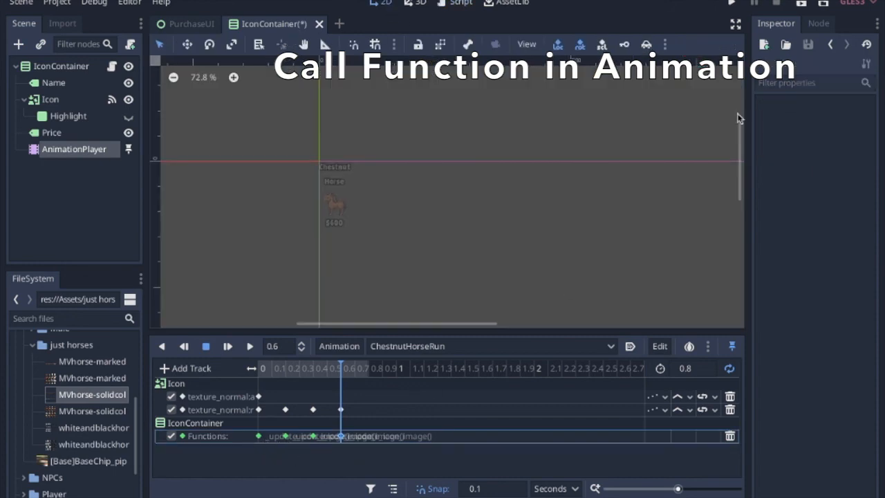
click(295, 156)
click(728, 4)
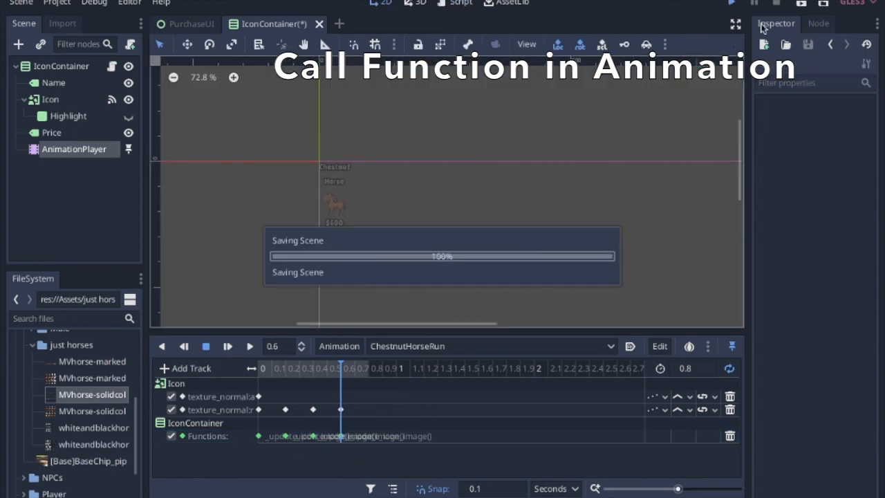
key(Right)
key(Right)
key(Left)
key(Left)
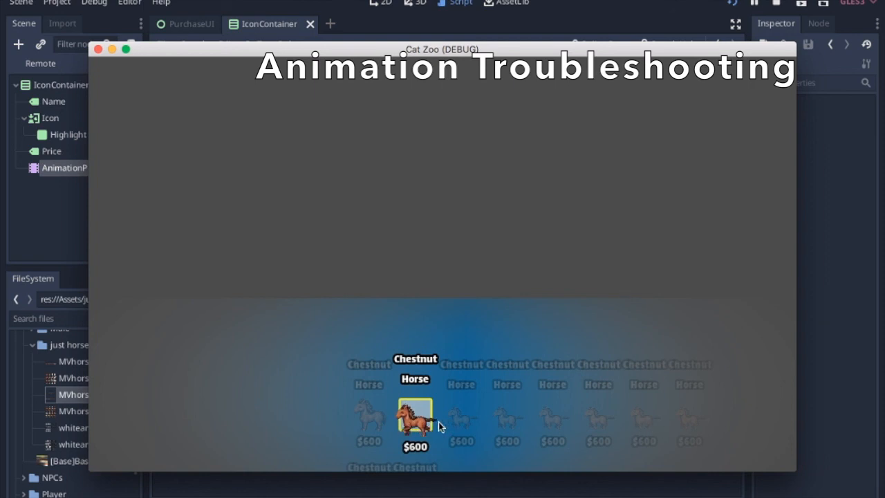
scroll(604, 434, right, 3)
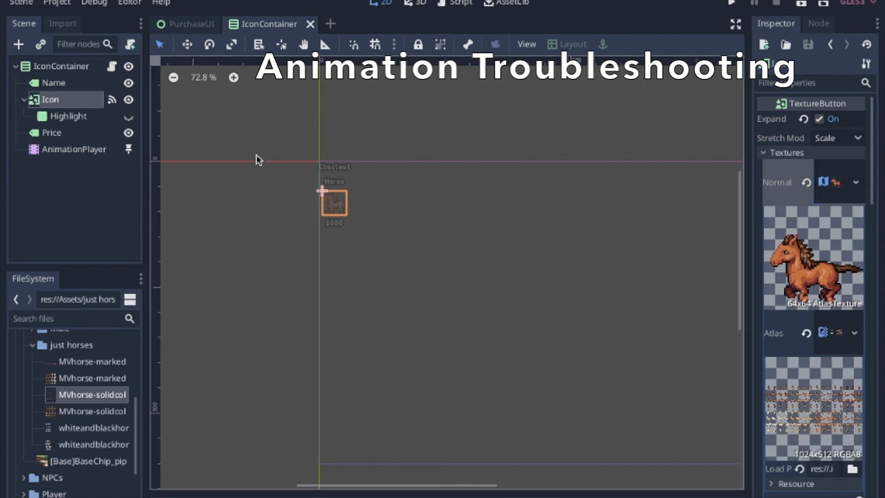
Uncomment anim.advance(10) in both _ready and _on_Icon_focus_exited of the IconContainer script, and run the game.
click(459, 4)
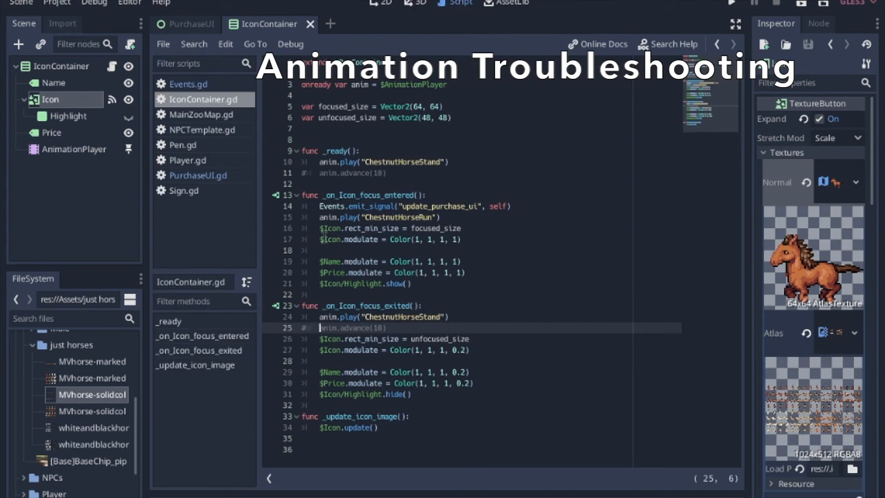
click(319, 173)
key(ctrl+k)
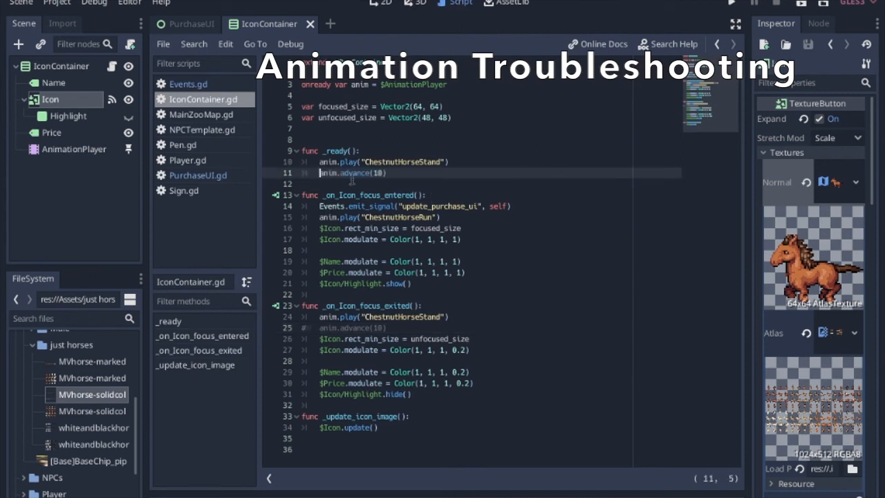
click(320, 327)
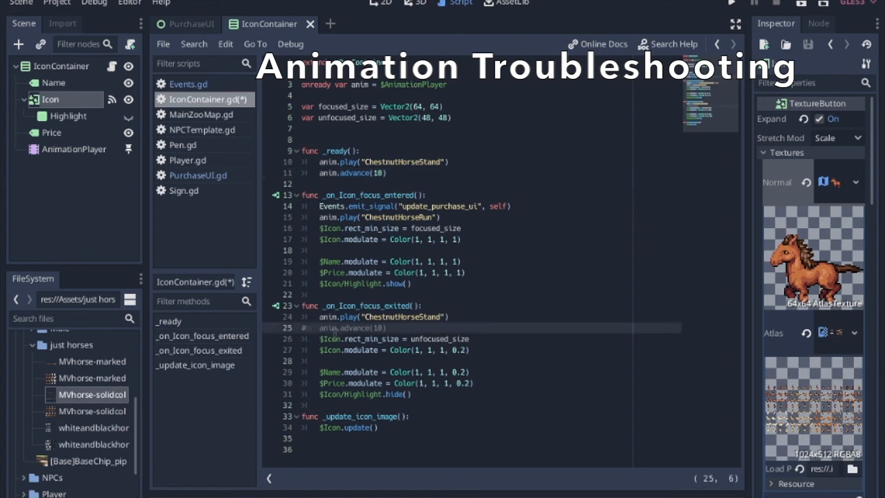
key(ctrl+k)
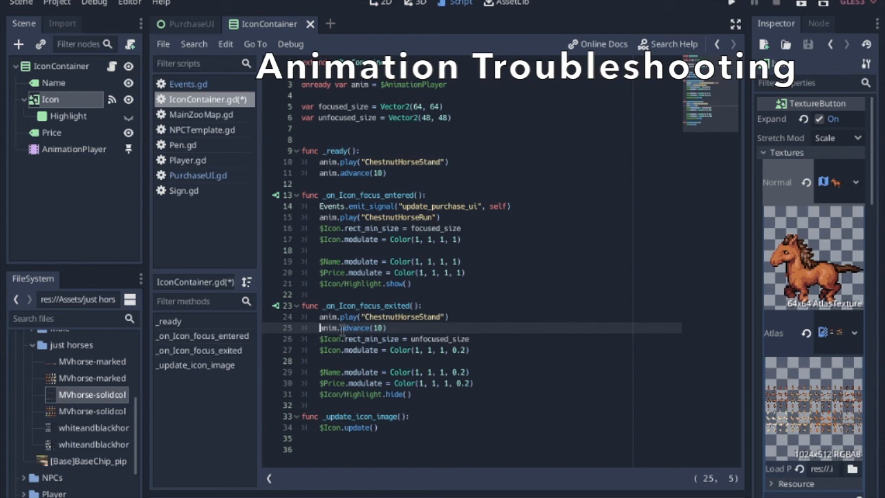
click(731, 2)
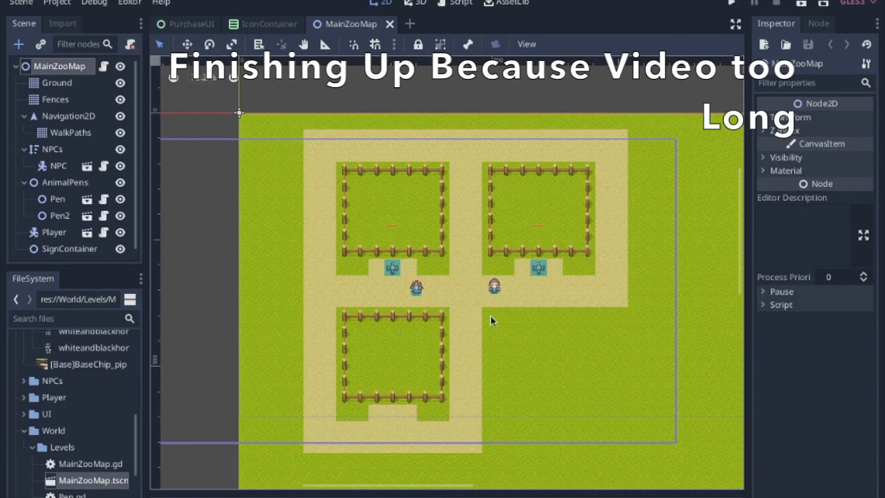
Add a CanvasLayer node to the MainZooMap scene and instance PurchaseUI.tscn inside it.
key(ctrl+a)
text(canvas)
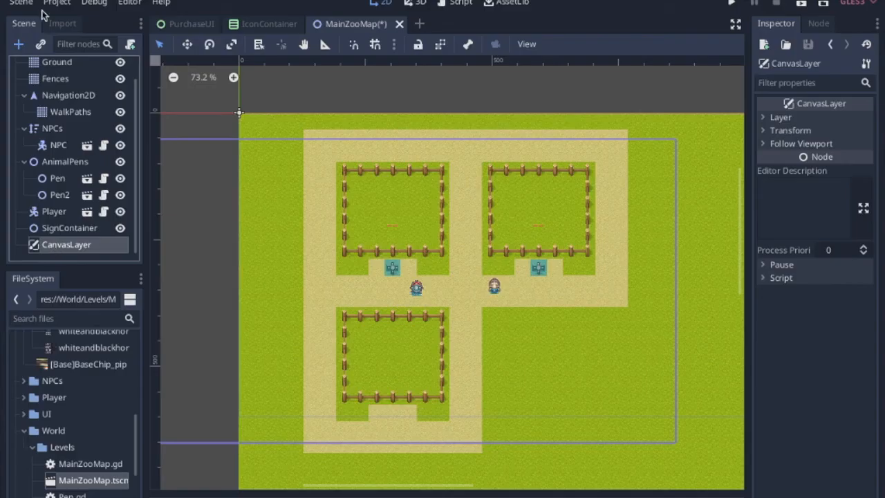
click(40, 45)
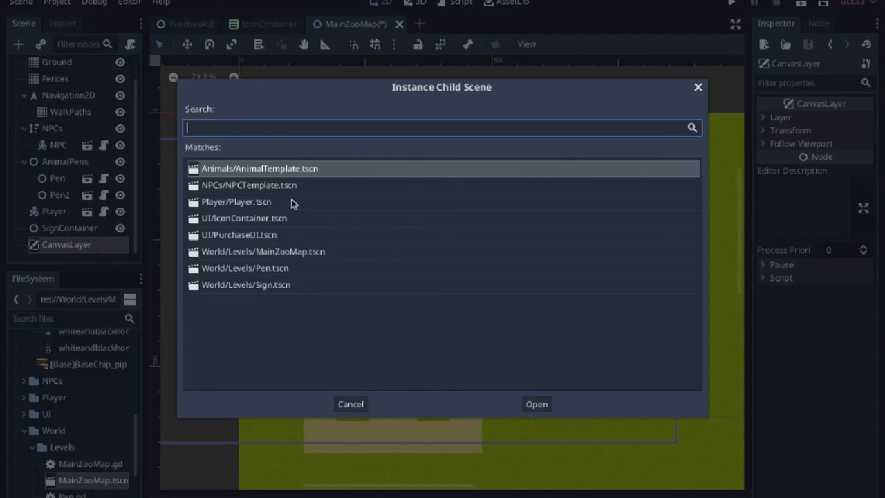
double_click(255, 236)
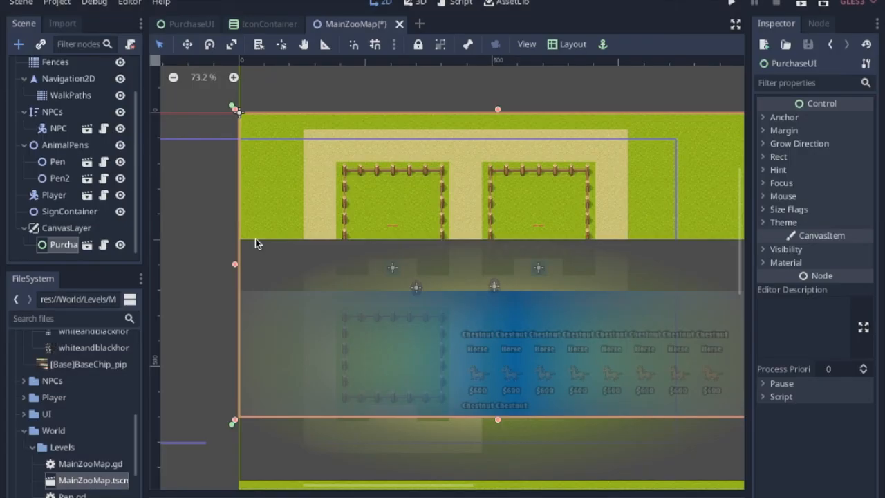
Open the PurchaseUI scene and stretch its Light2D upward and slightly beyond the panel's left edge.
click(86, 244)
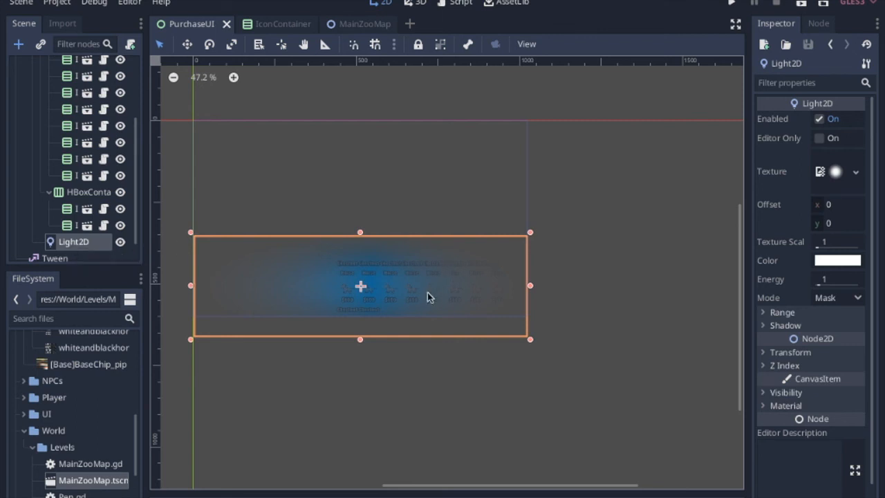
right_click(102, 247)
key(Escape)
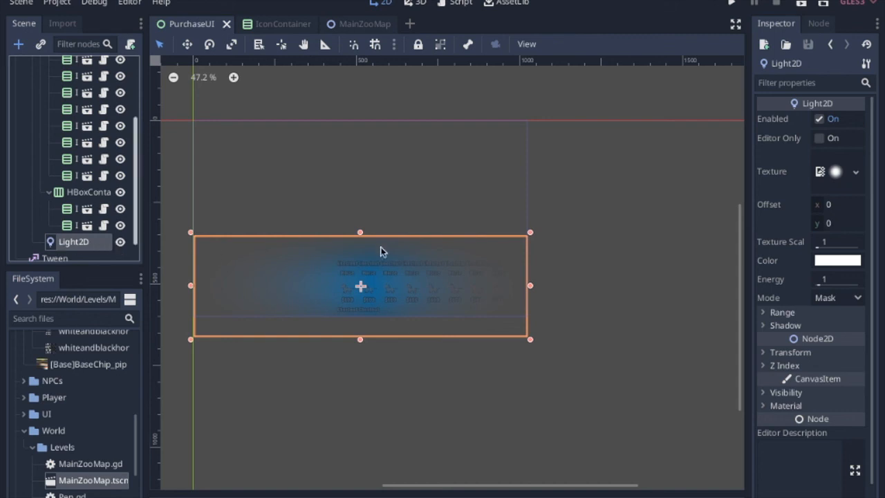
drag(360, 232, 360, 205)
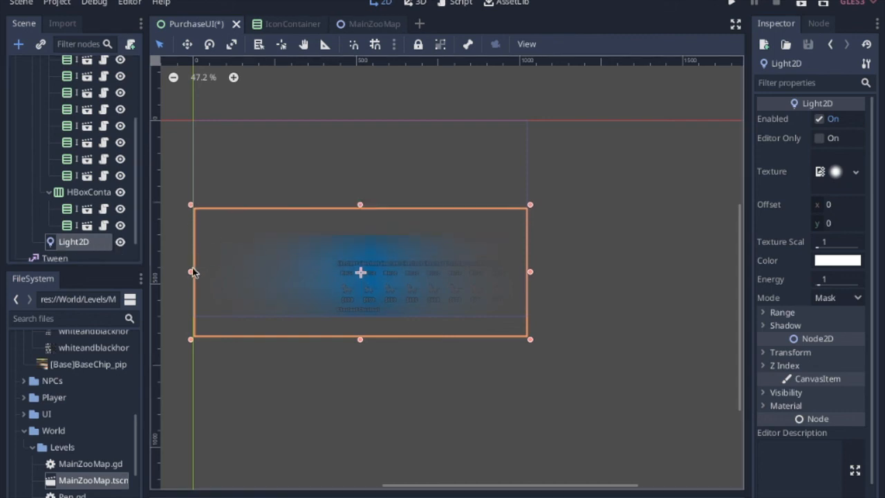
drag(191, 271, 177, 273)
Run the MainZooMap scene and move the icon focus sideways along the purchase row over the map.
key(super+b)
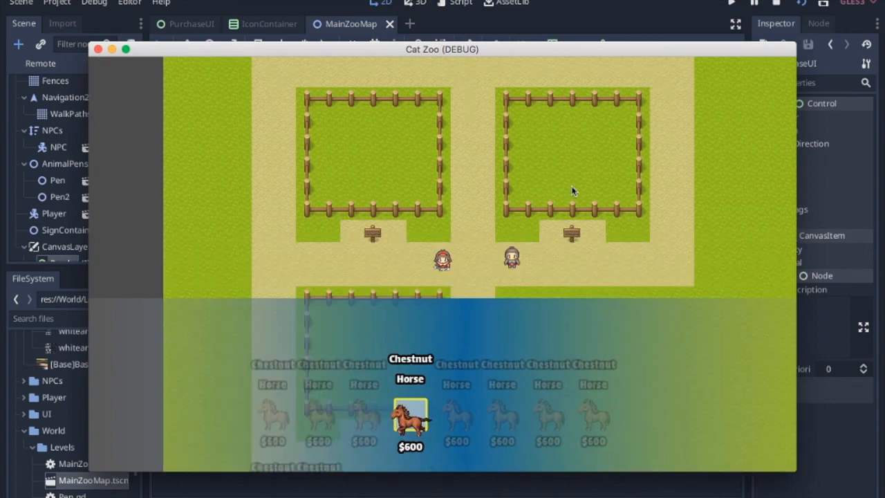
key(Left)
key(Left)
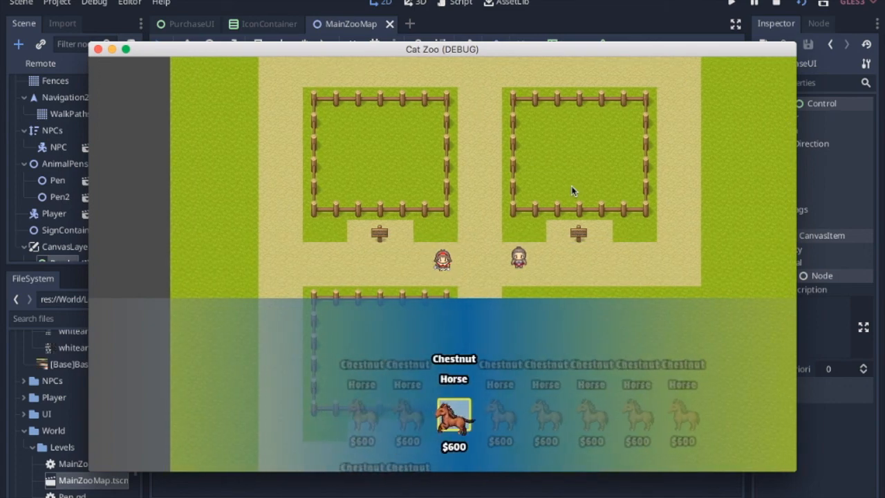
key(Left)
key(Right)
key(Right)
key(Right)
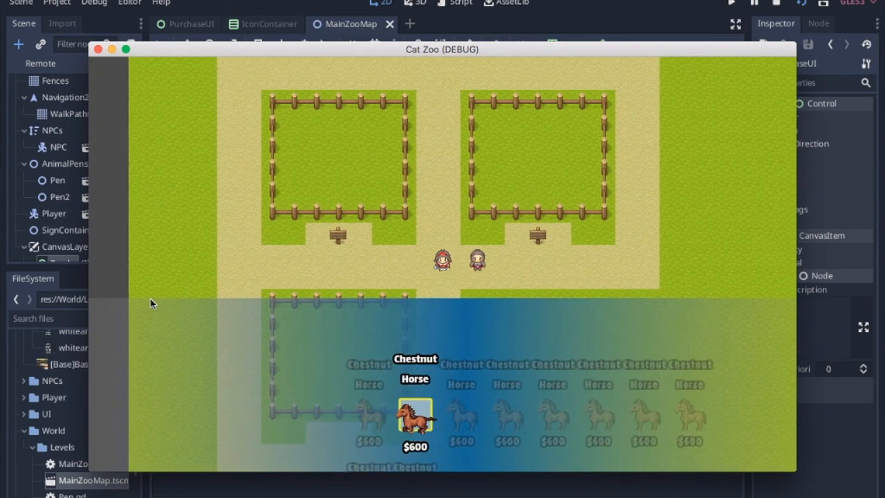
key(Left)
key(Left)
key(Left)
key(Right)
key(Right)
key(Right)
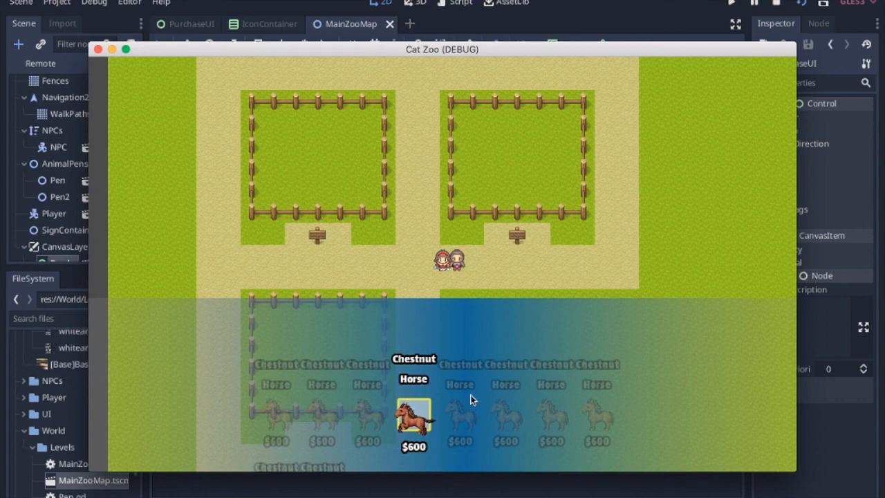
Move the focus up and down between the rows of horse icons to check the purchase UI's vertical scrolling.
key(Left)
key(Up)
key(Left)
key(Down)
key(Up)
key(Down)
key(Down)
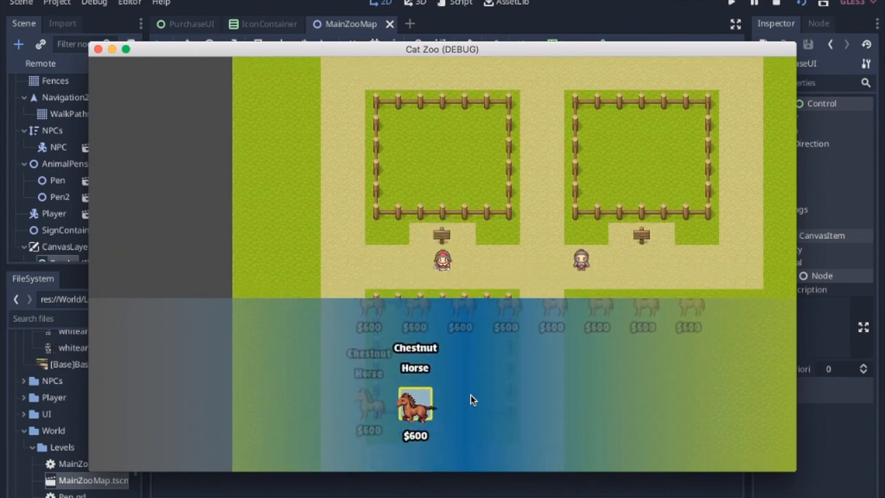